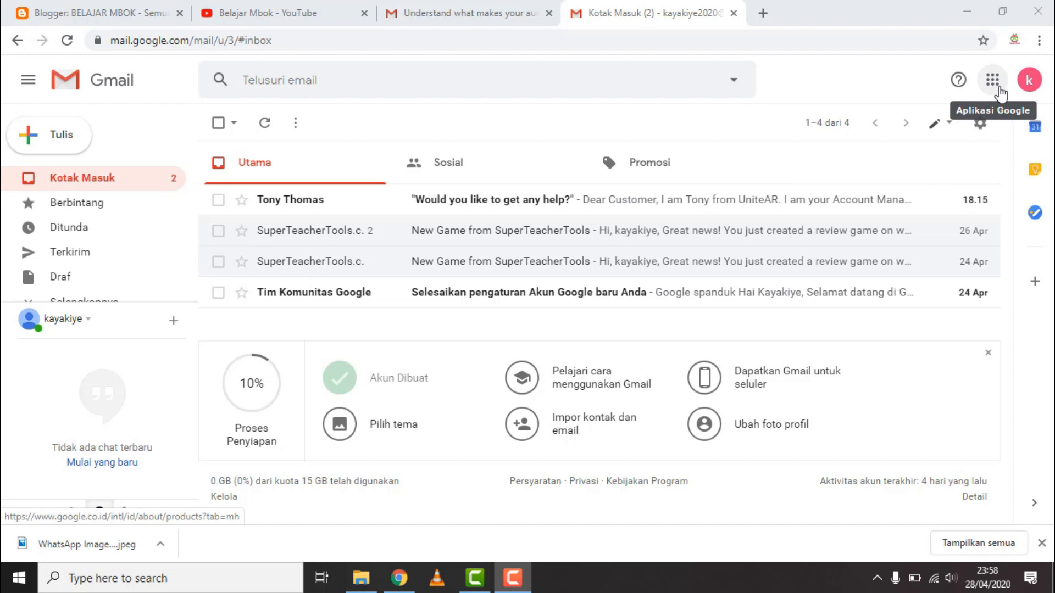
Open Google Drive from the Google apps grid at the top right of Gmail
{"action": "left_click", "coordinate": [998, 87]}
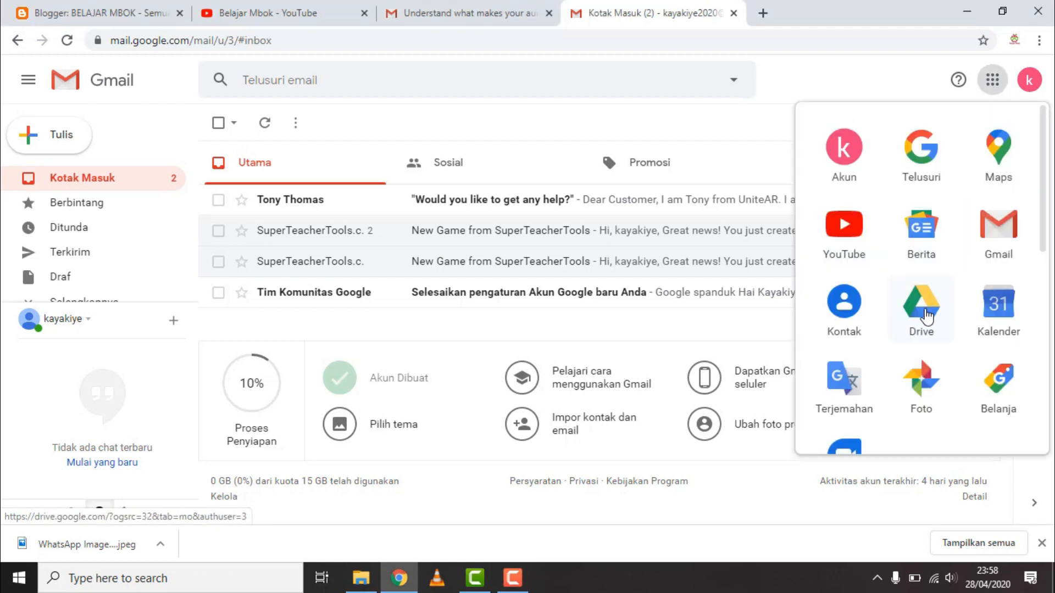
{"action": "left_click", "coordinate": [927, 317]}
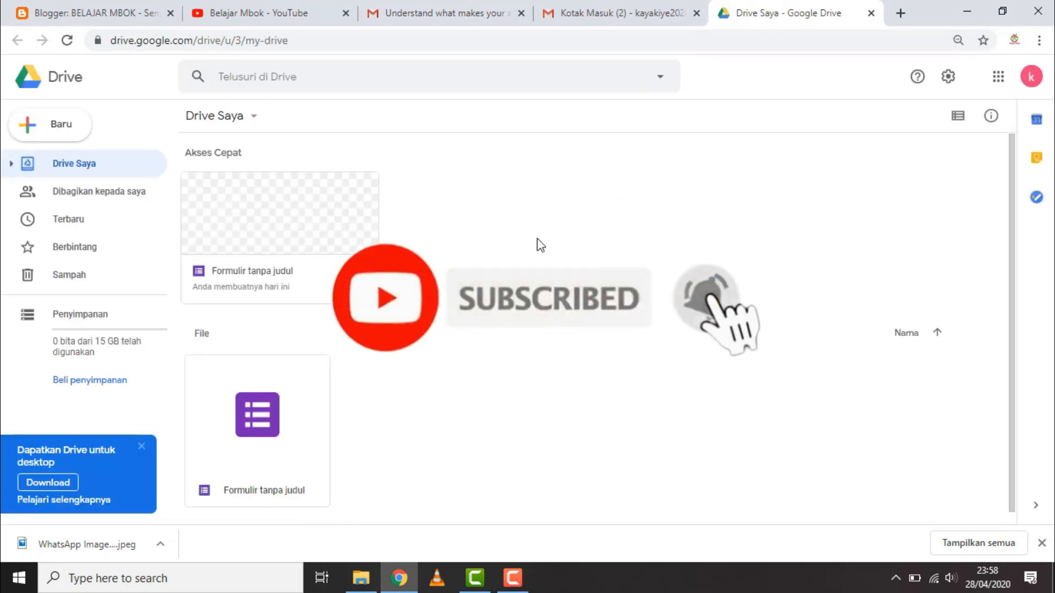
Create a blank form via Baru > Lainnya > Google Formulir > Formulir kosong
{"action": "left_click", "coordinate": [41, 131]}
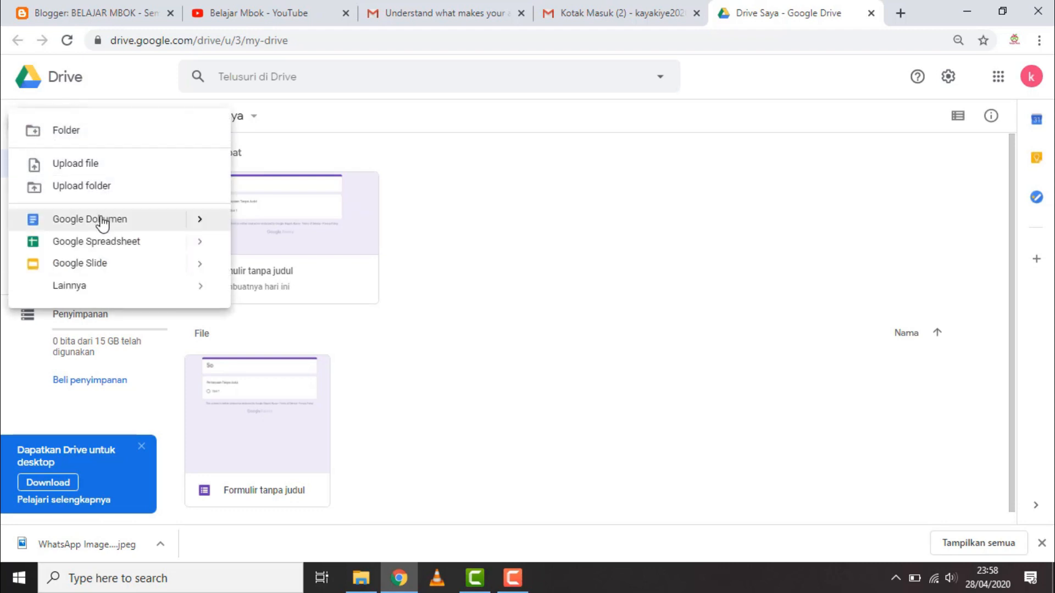
{"action": "mouse_move", "coordinate": [102, 286]}
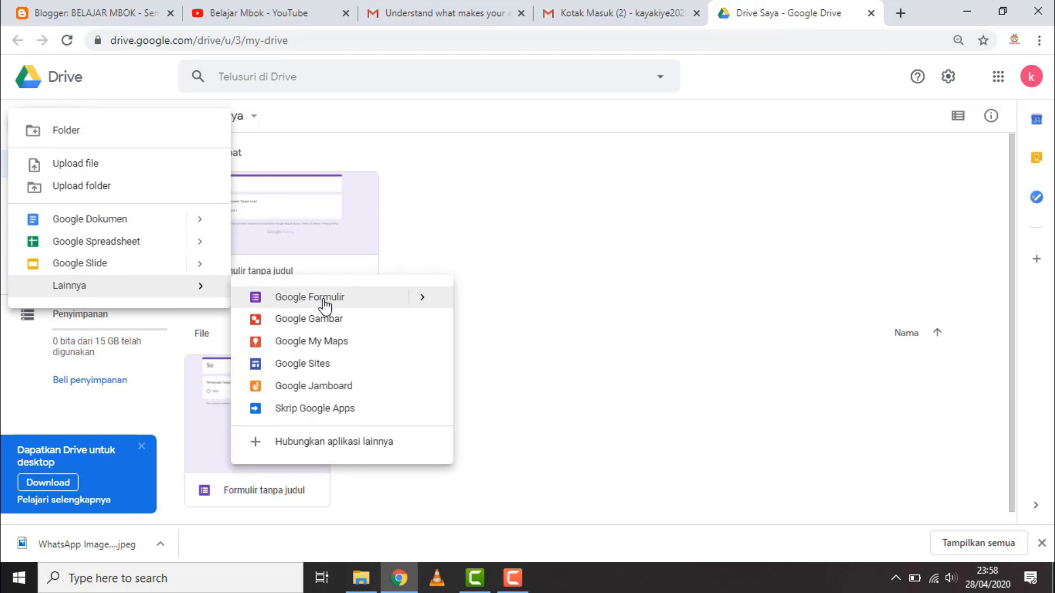
{"action": "mouse_move", "coordinate": [417, 302]}
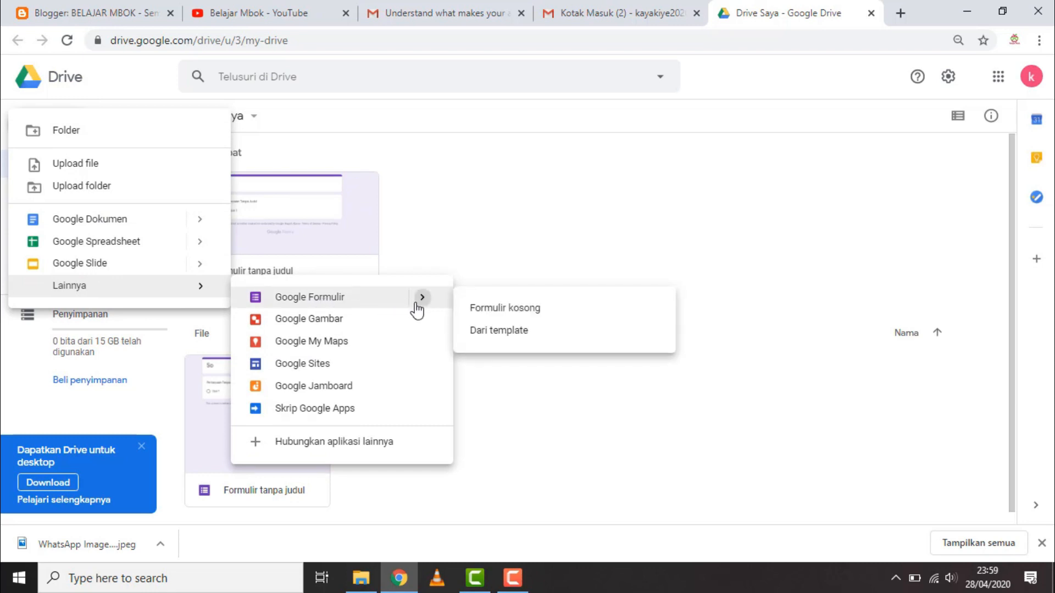
{"action": "left_click", "coordinate": [507, 314]}
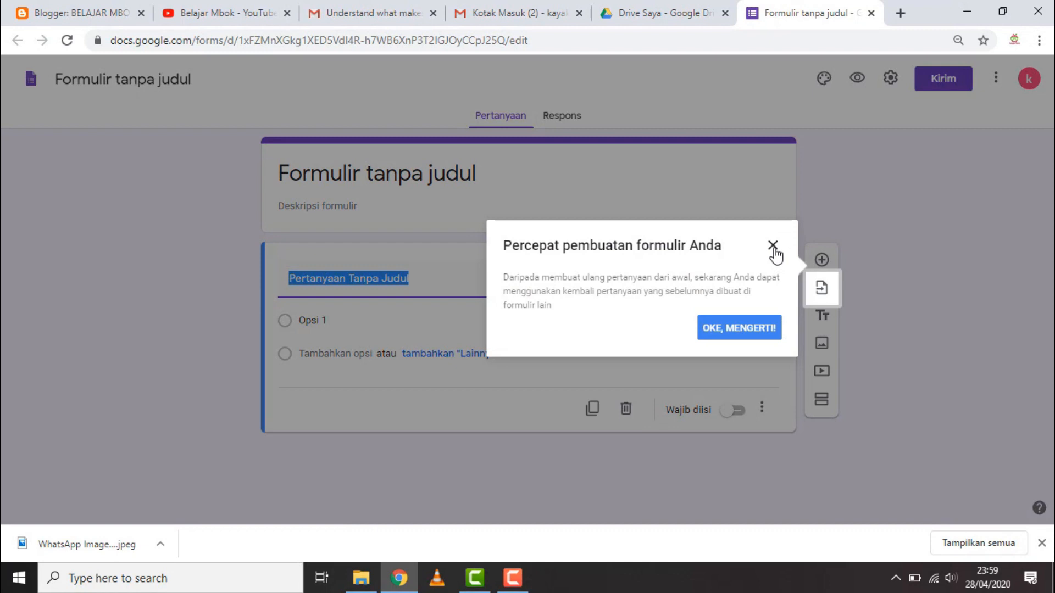
Dismiss the onboarding popup and title the form 'Soal PAT PKWU Kls X Genap 2020'
{"action": "left_click", "coordinate": [773, 243]}
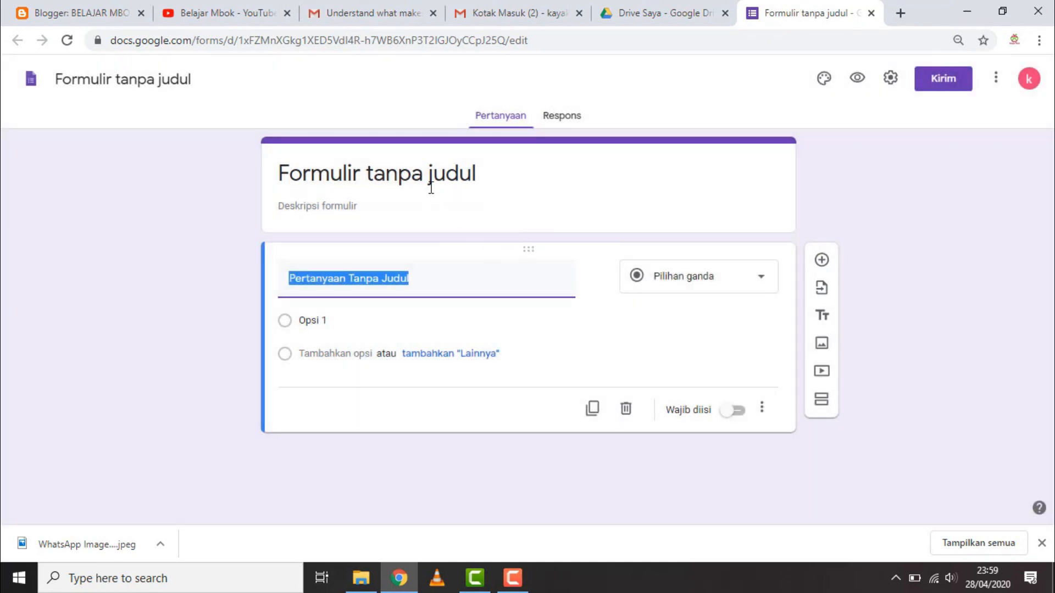
{"action": "left_click", "coordinate": [432, 184]}
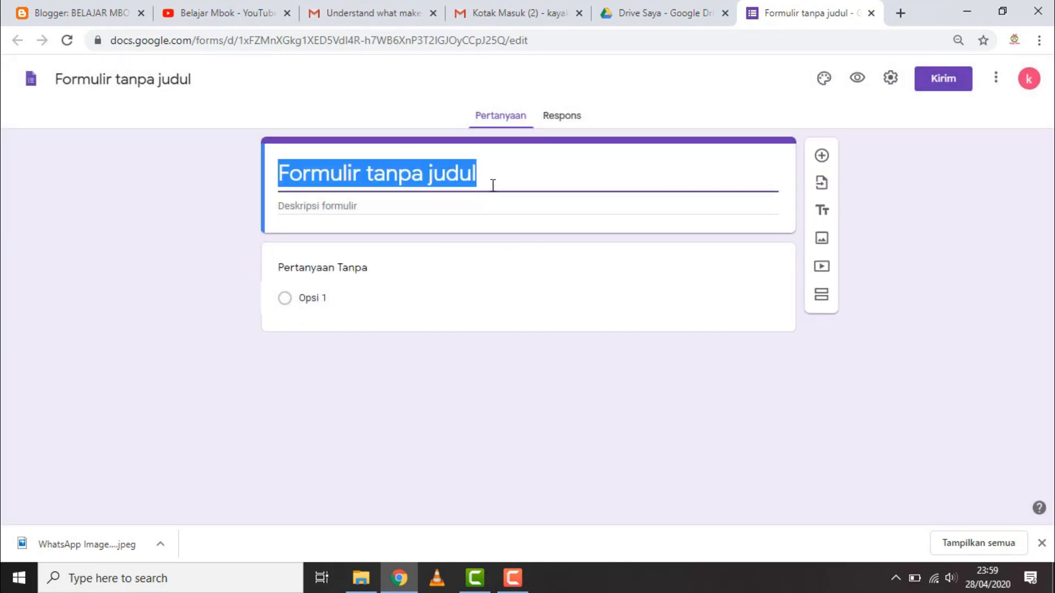
{"action": "type", "text": "S"}
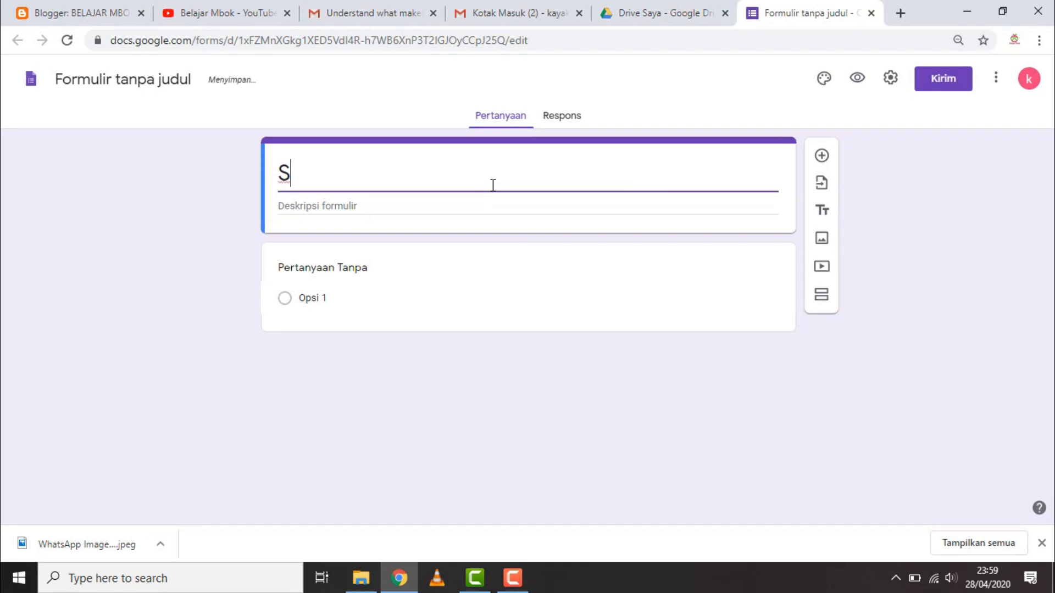
{"action": "type", "text": "oal P"}
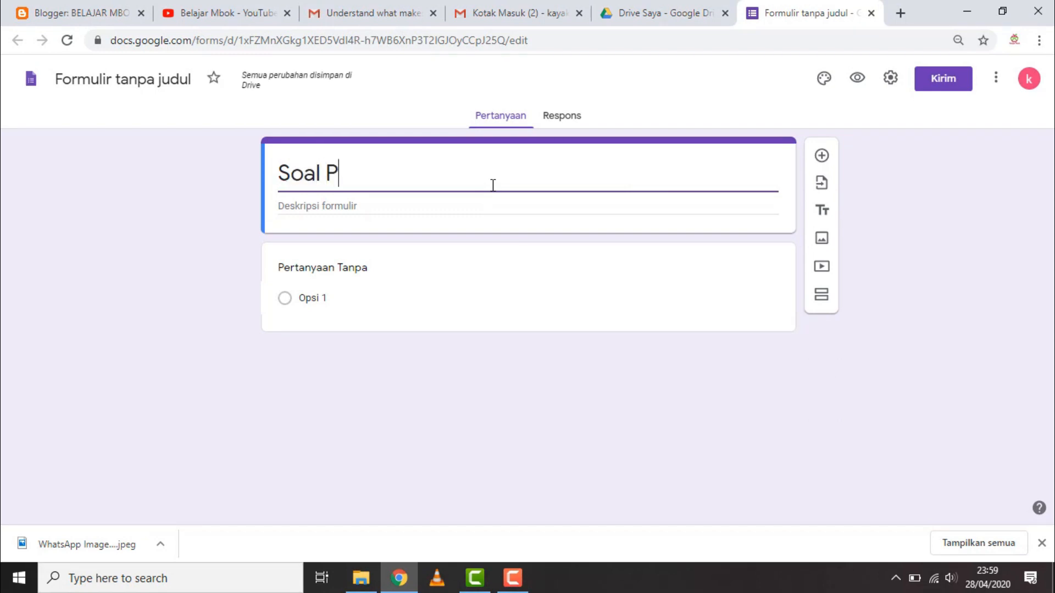
{"action": "type", "text": "AT PK"}
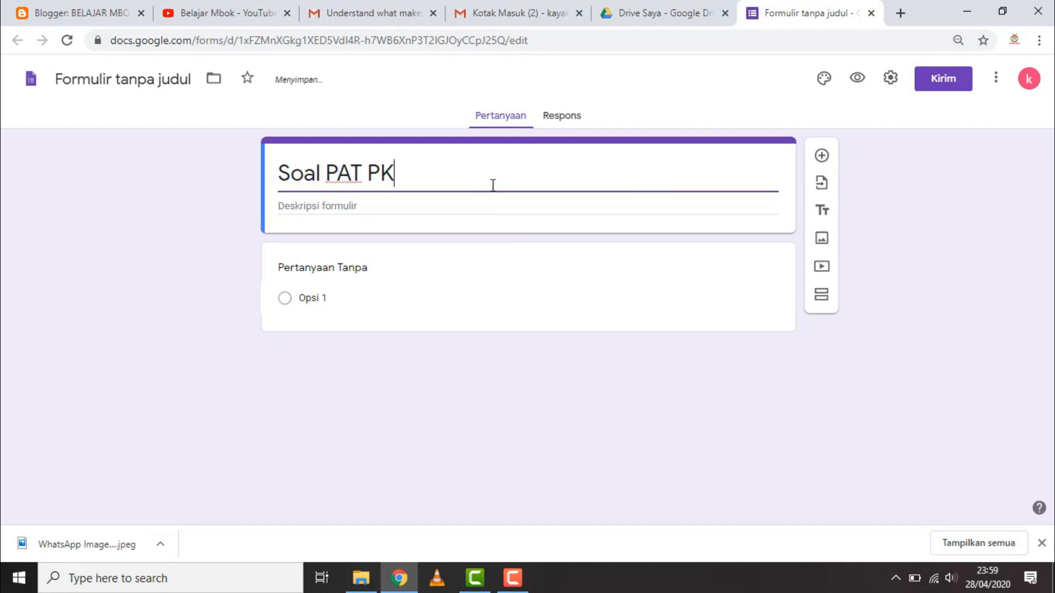
{"action": "type", "text": "WU Kls X Genap 2020"}
{"action": "left_click", "coordinate": [454, 209]}
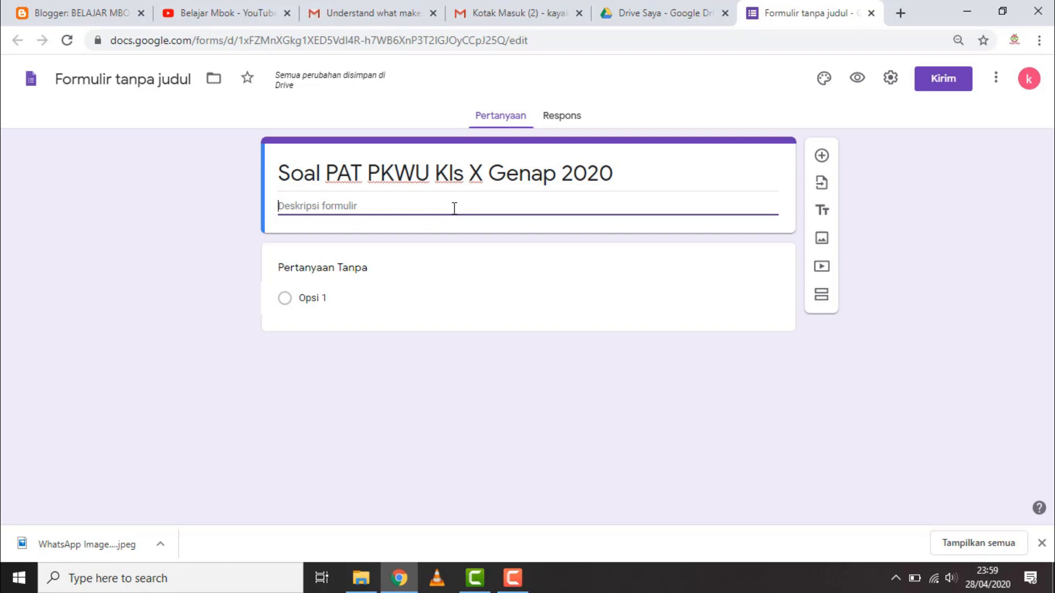
Enter the form description 'Soal PAT PKWU kls X Genap 2020 untuk kelas X MIPA dan IPS'
{"action": "type", "text": "K"}
{"action": "key", "text": "BackSpace"}
{"action": "key", "text": "BackSpace"}
{"action": "key", "text": "BackSpace"}
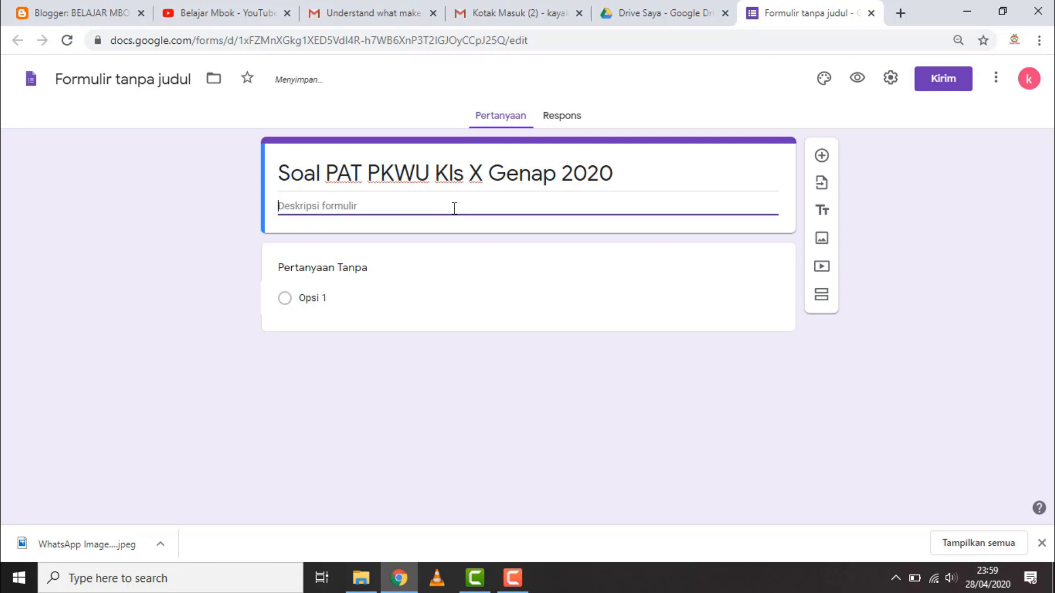
{"action": "type", "text": "Soal PAT PKWU kls"}
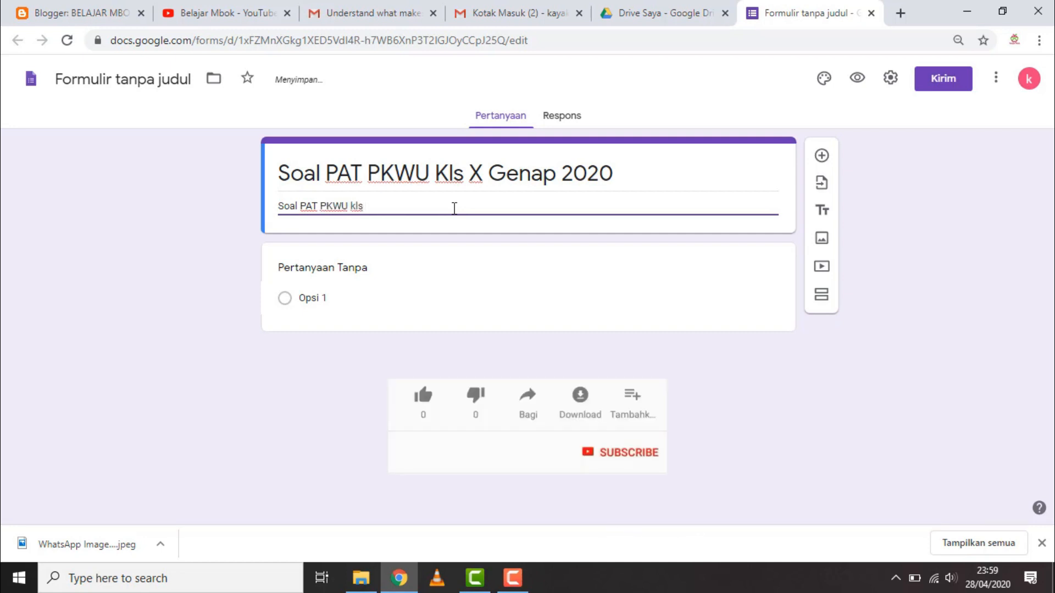
{"action": "type", "text": " X Genap 202"}
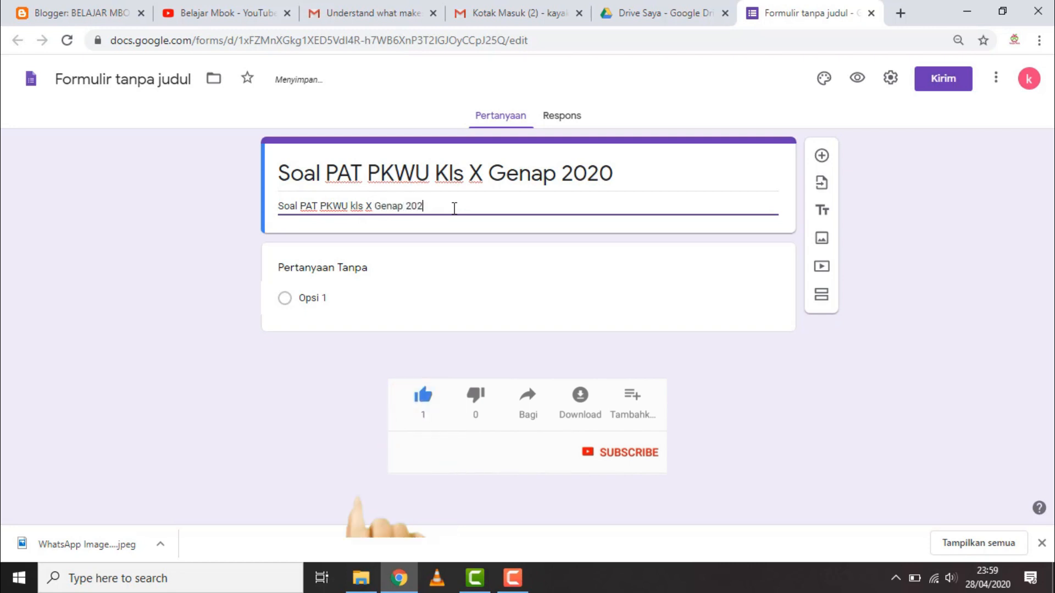
{"action": "type", "text": "0 untuk"}
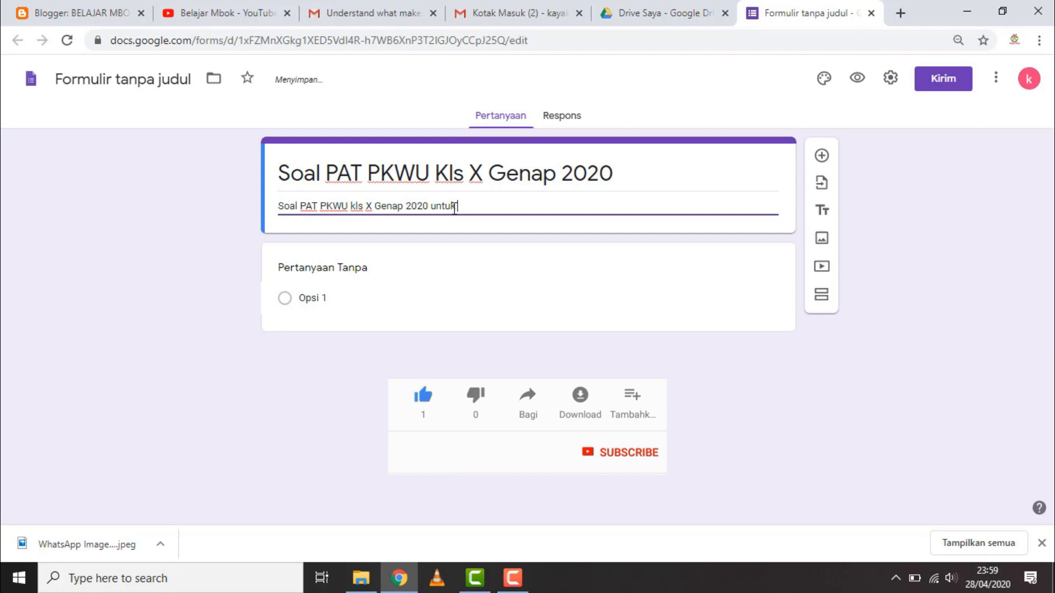
{"action": "type", "text": " kelas"}
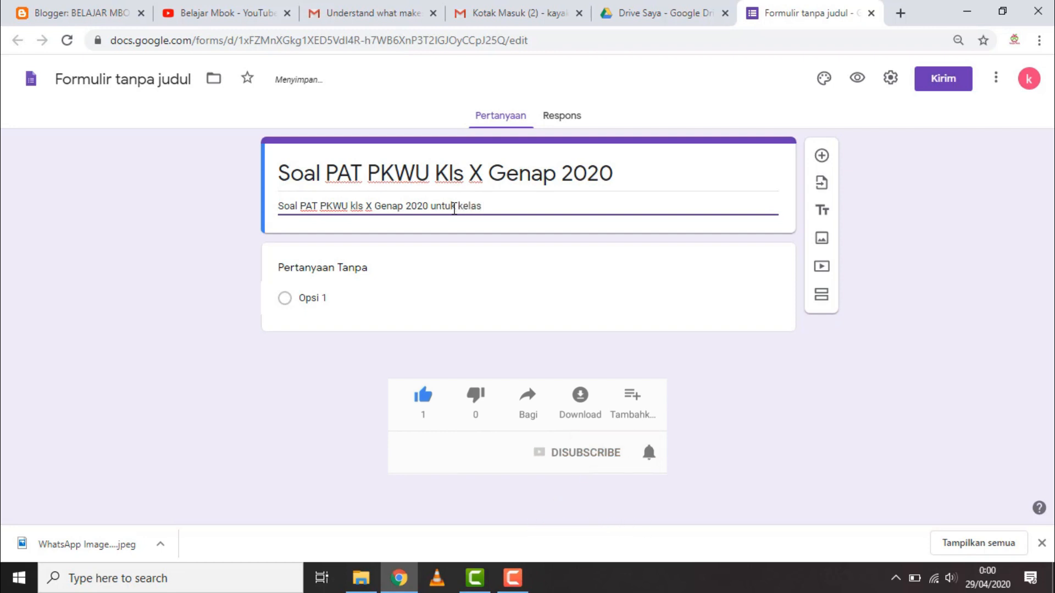
{"action": "type", "text": " X MIPA dan IPS"}
{"action": "left_click", "coordinate": [901, 199]}
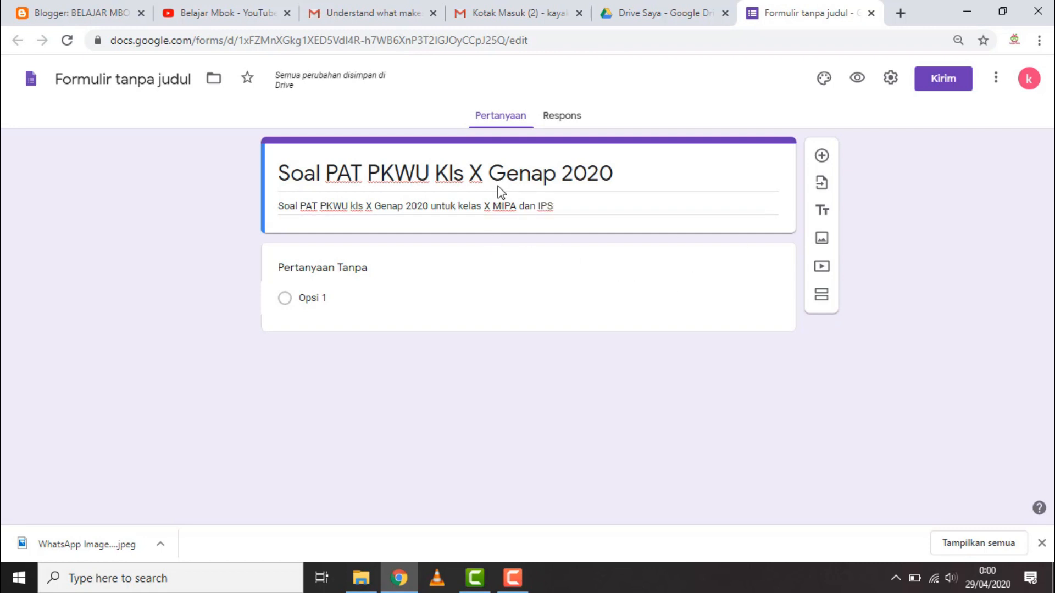
Title the first question 'Nama', set it to Jawaban singkat, and mark it Wajib diisi
{"action": "left_click", "coordinate": [376, 271]}
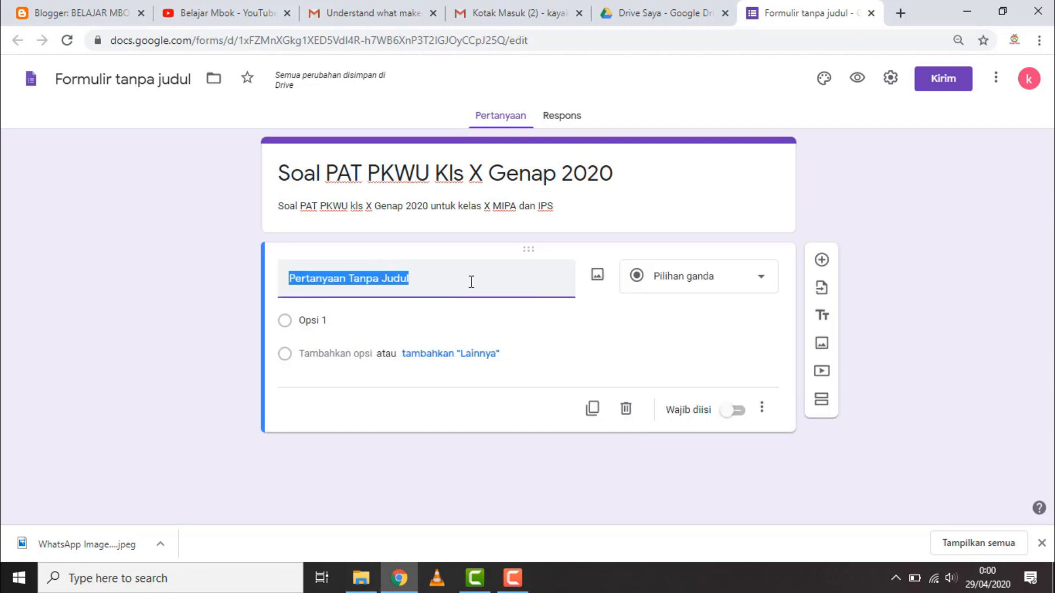
{"action": "type", "text": "Nama"}
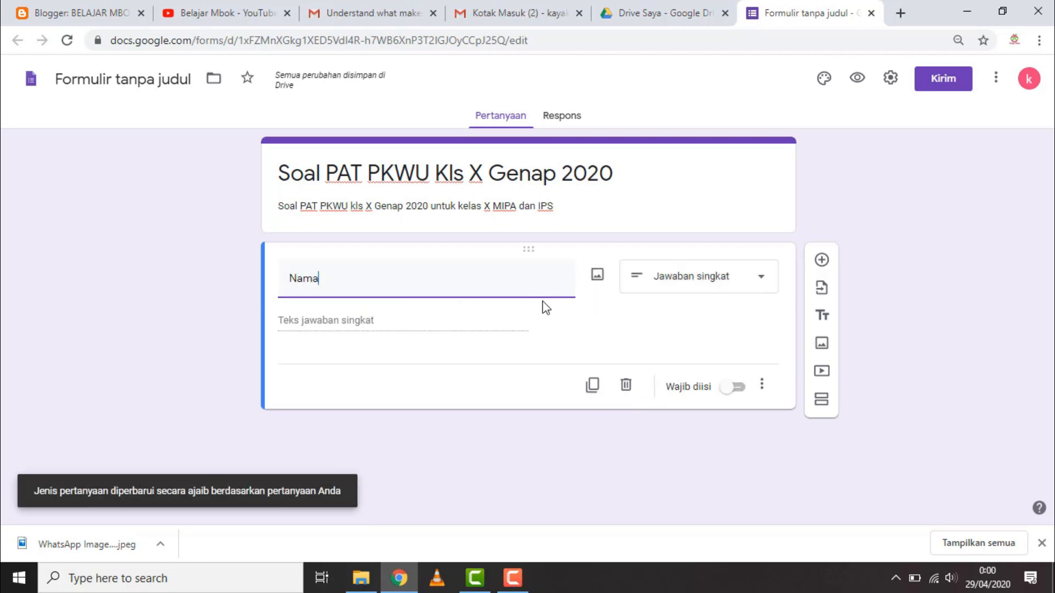
{"action": "left_click", "coordinate": [765, 283]}
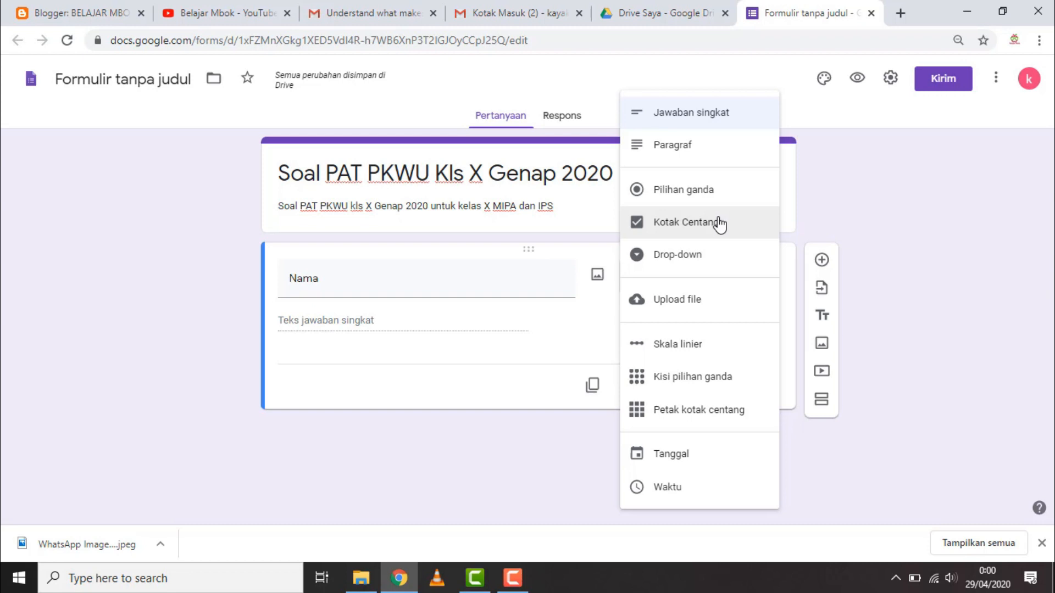
{"action": "left_click", "coordinate": [695, 116]}
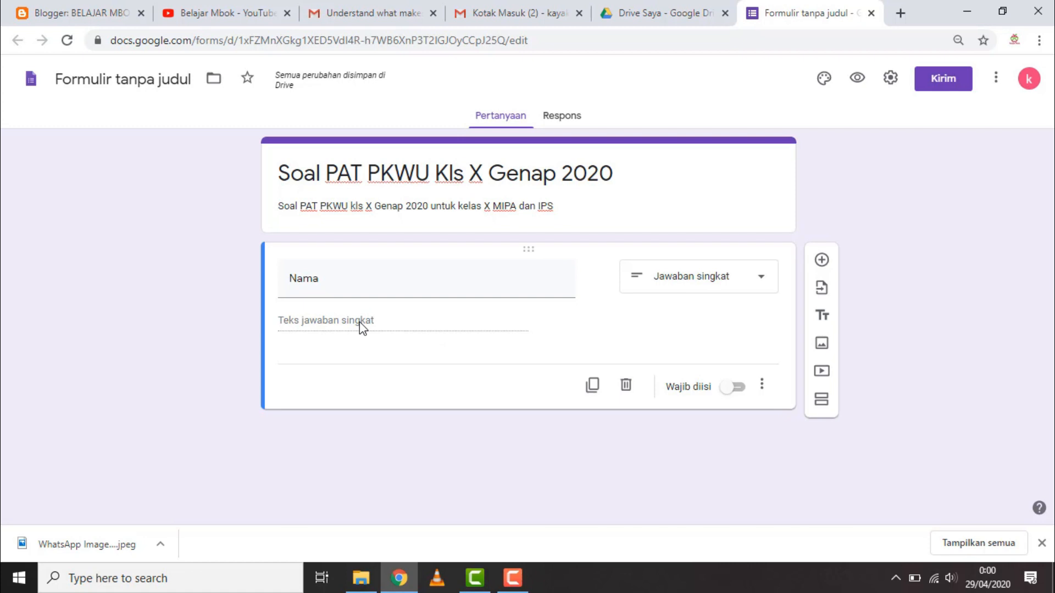
{"action": "left_click", "coordinate": [743, 395]}
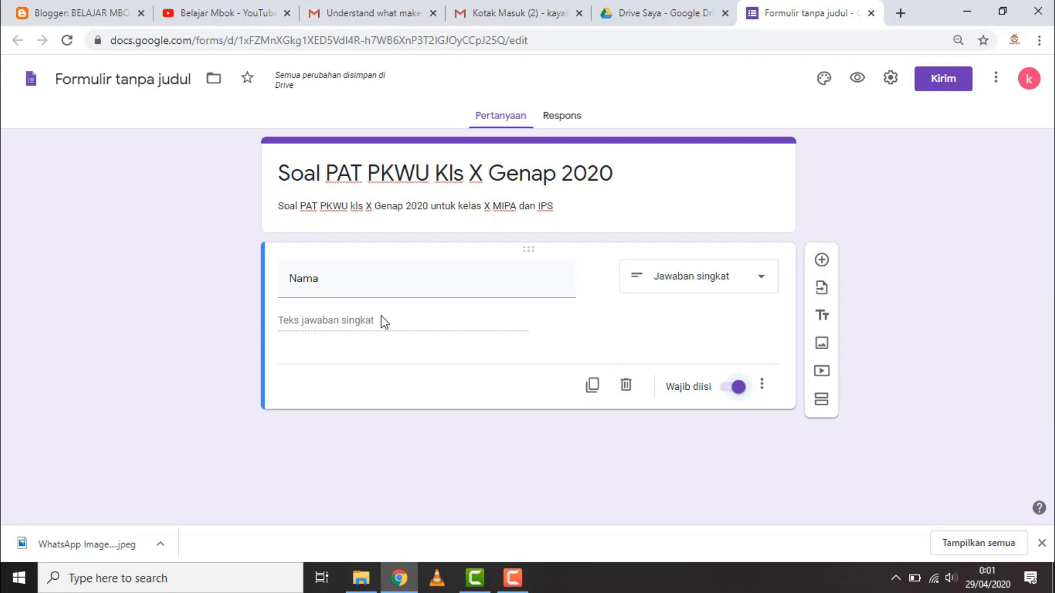
{"action": "left_click", "coordinate": [728, 393]}
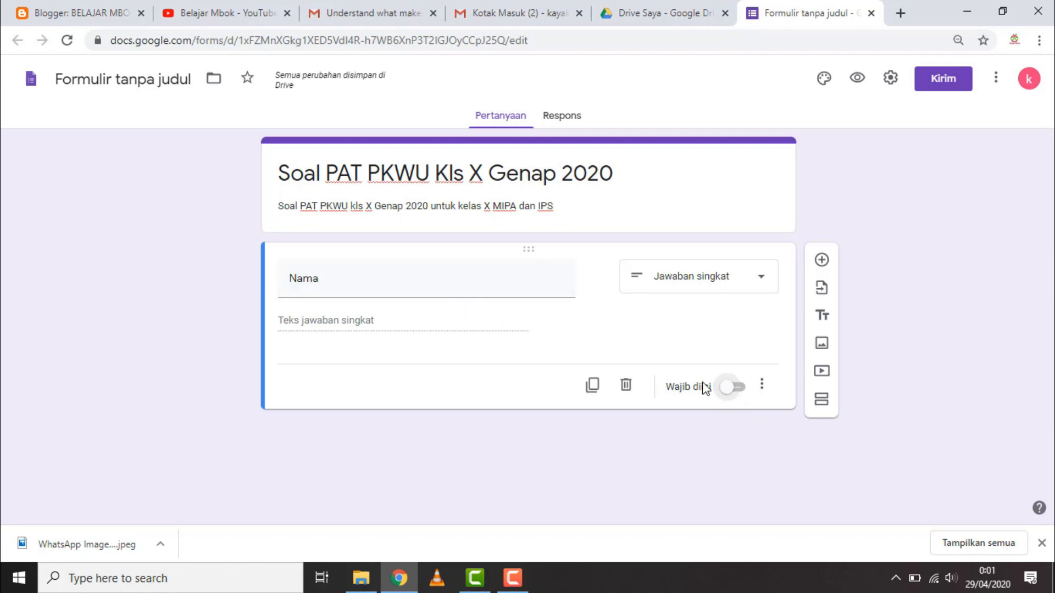
{"action": "left_click", "coordinate": [743, 391]}
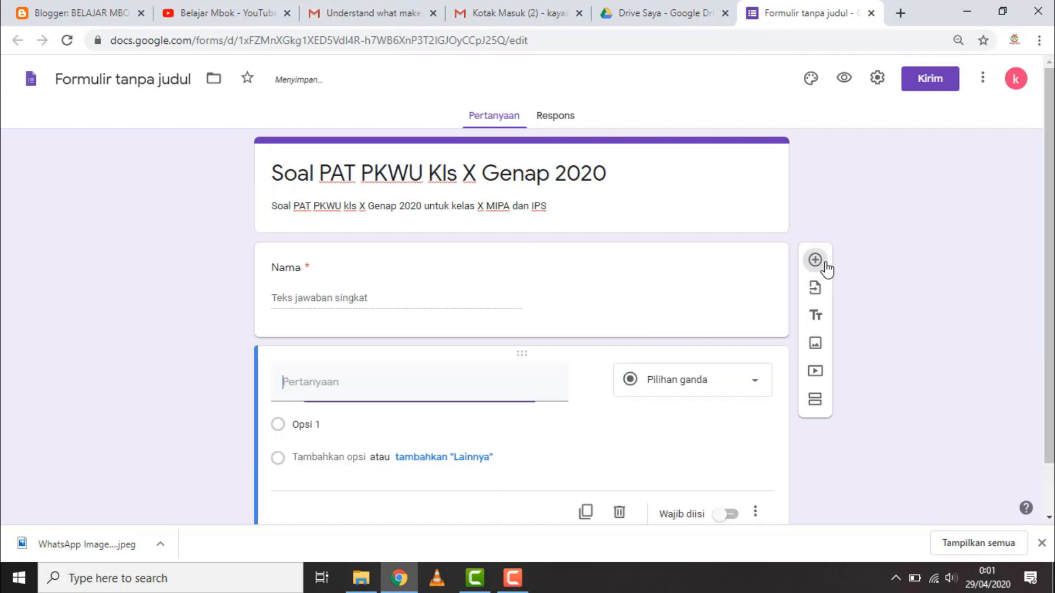
Add a 'Kelas' question below Nama and set its type to Drop-down
{"action": "left_click", "coordinate": [822, 260]}
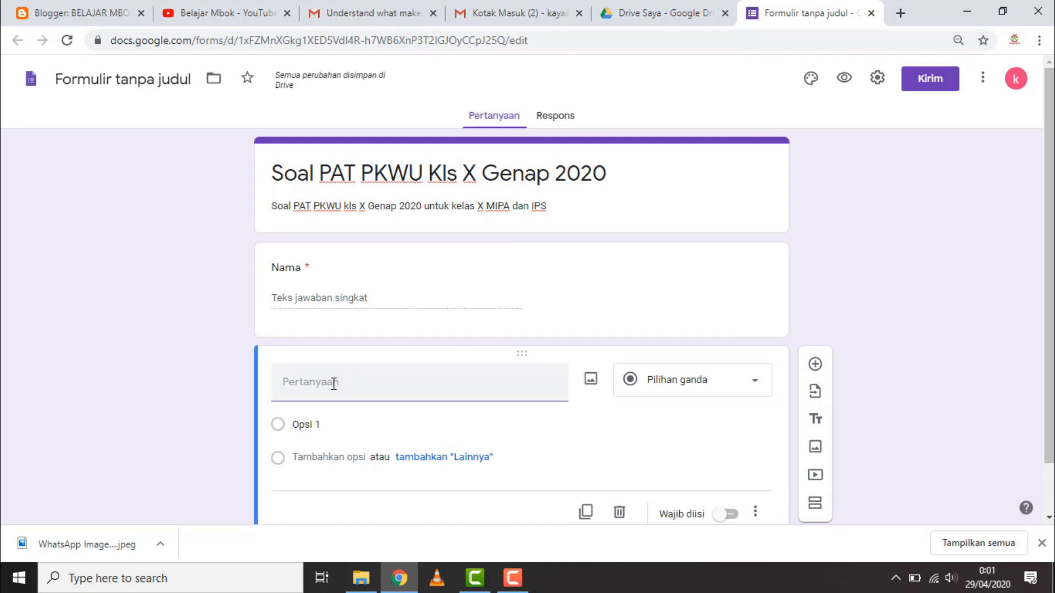
{"action": "type", "text": "Kelas"}
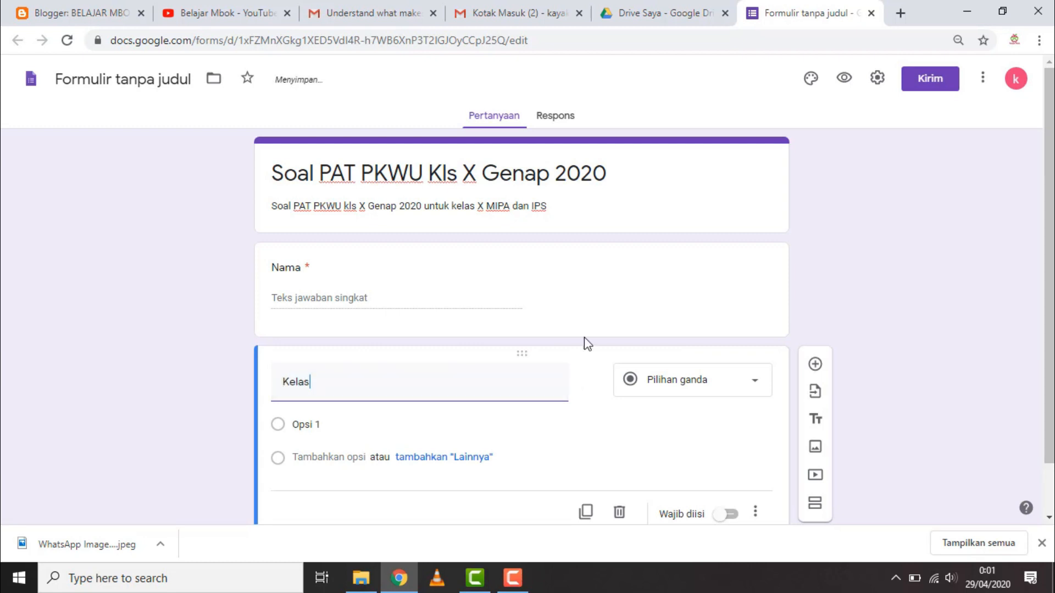
{"action": "left_click", "coordinate": [880, 260]}
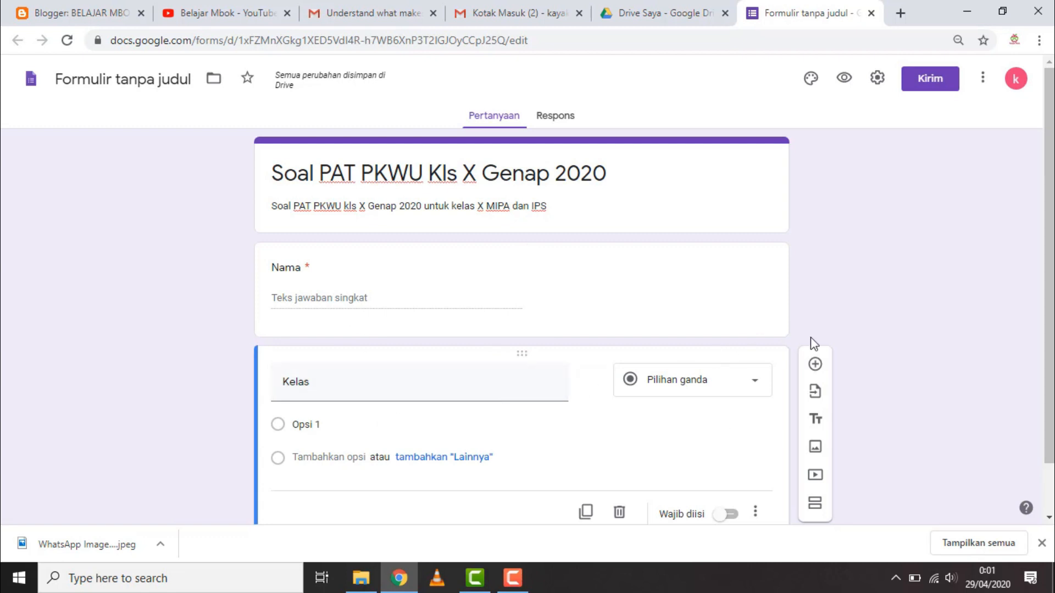
{"action": "scroll", "coordinate": [881, 330], "scroll_direction": "down", "scroll_amount": 1}
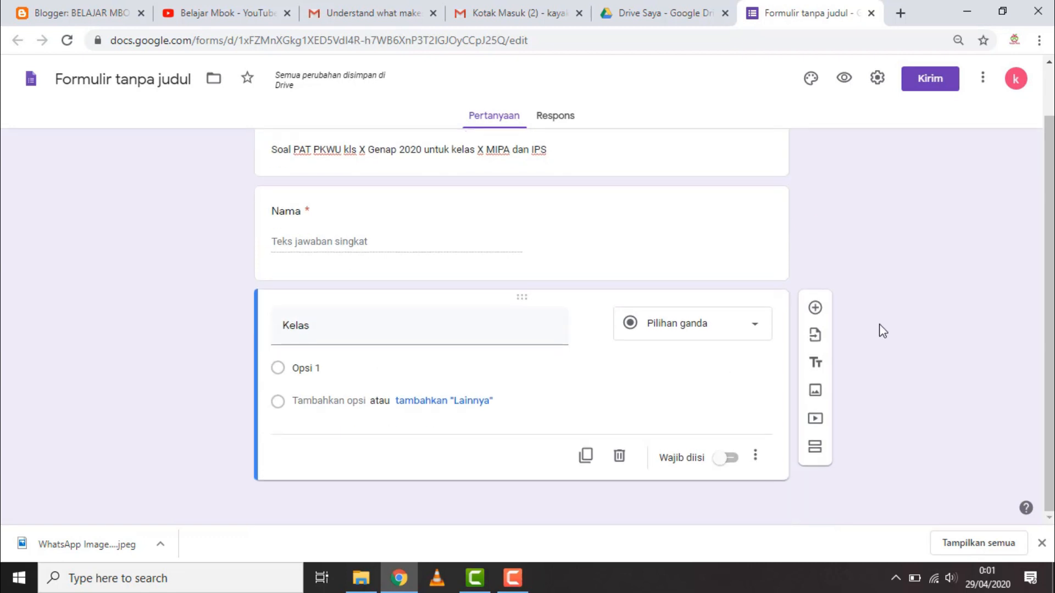
{"action": "left_click", "coordinate": [756, 330]}
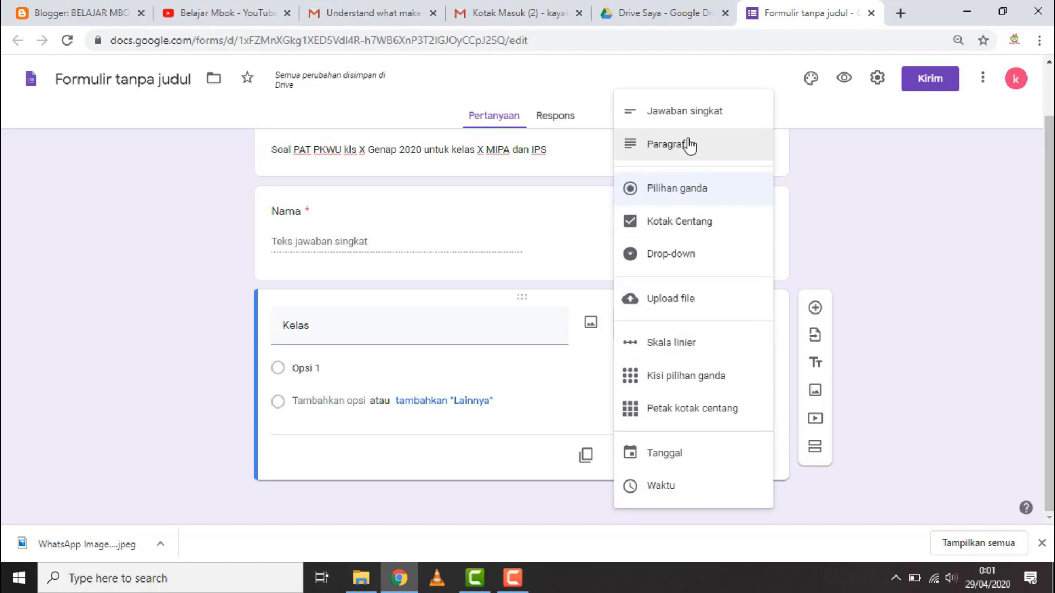
{"action": "left_click", "coordinate": [700, 265]}
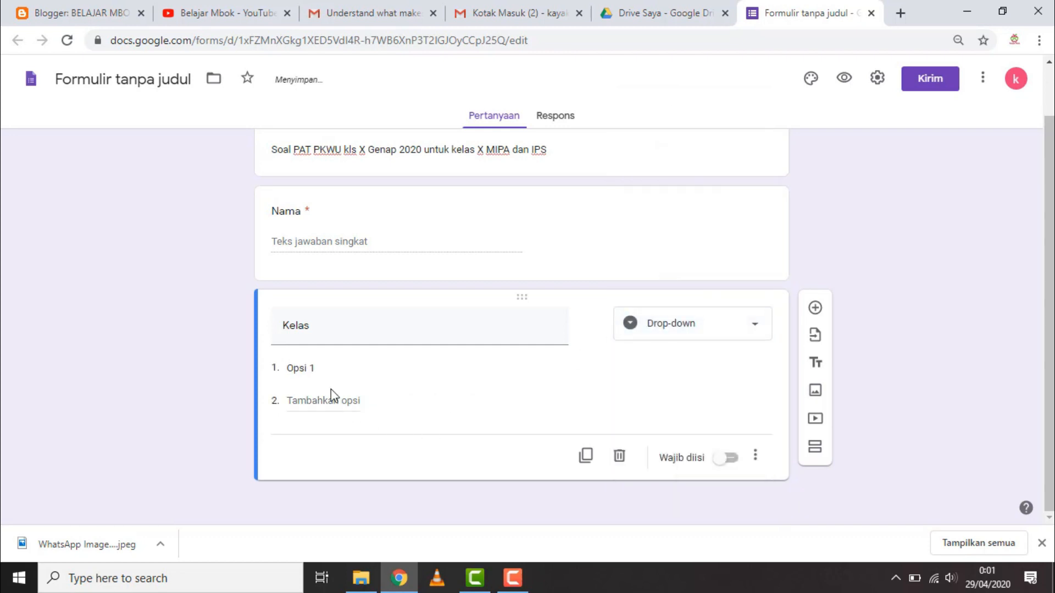
Enter the Kelas options X MIPA 1, X MIPA 2, X MIPA 3 and X MIPA 4
{"action": "left_click", "coordinate": [318, 367]}
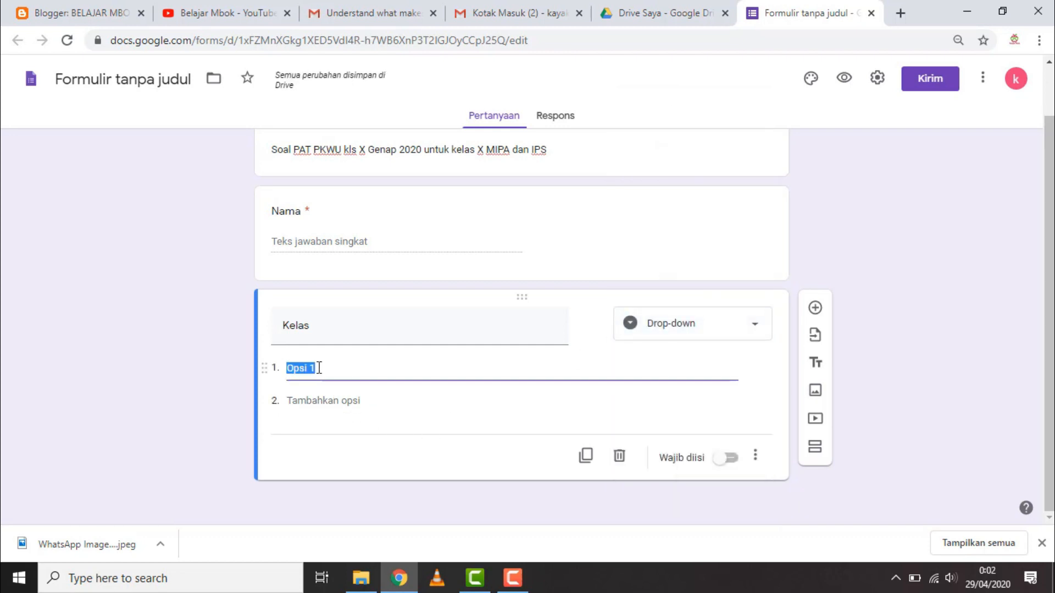
{"action": "type", "text": "X"}
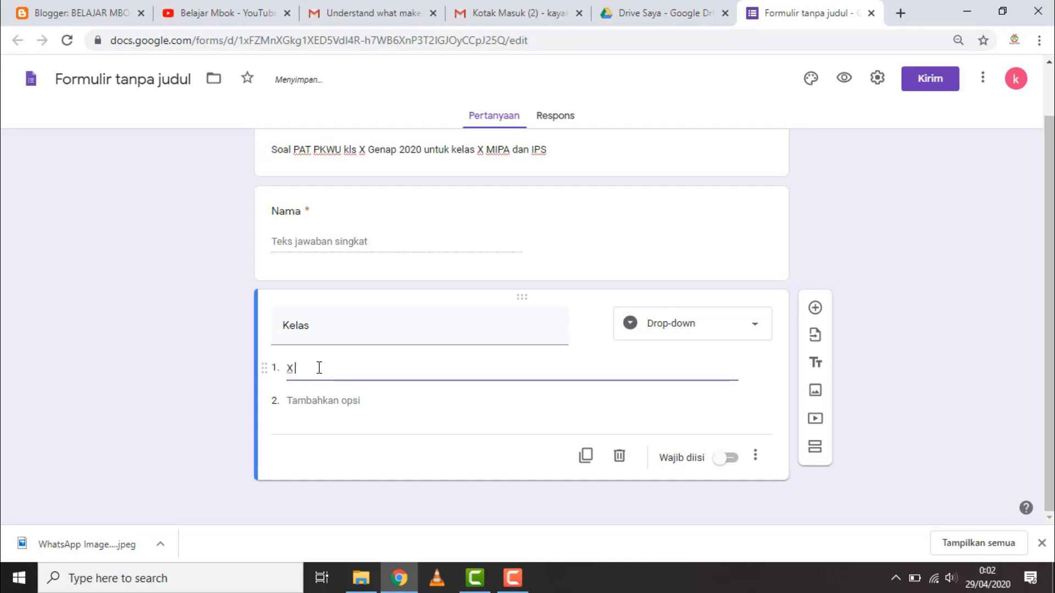
{"action": "type", "text": " MIPA 1"}
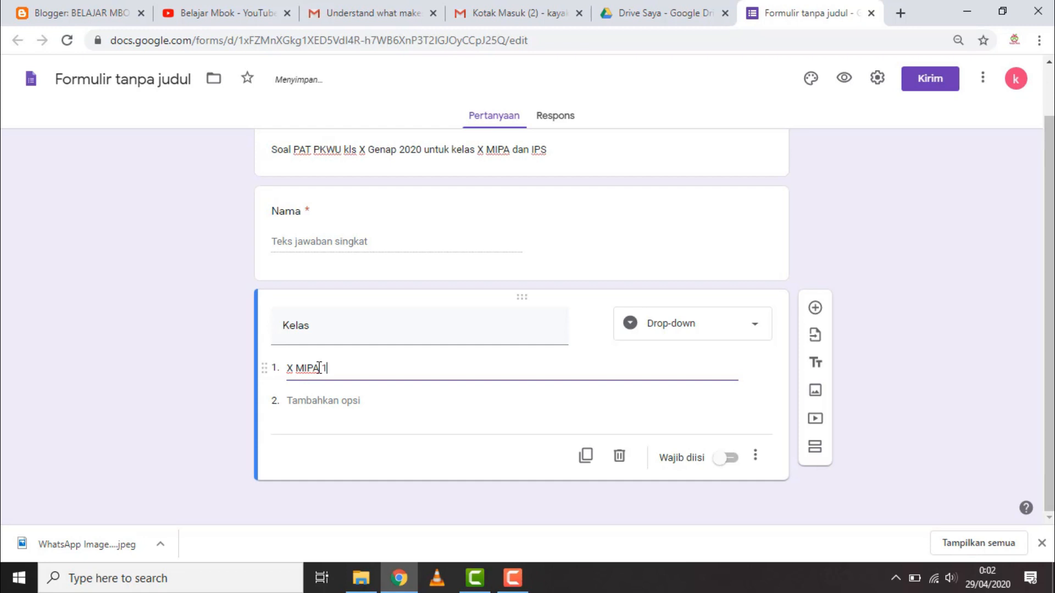
{"action": "left_click", "coordinate": [317, 399]}
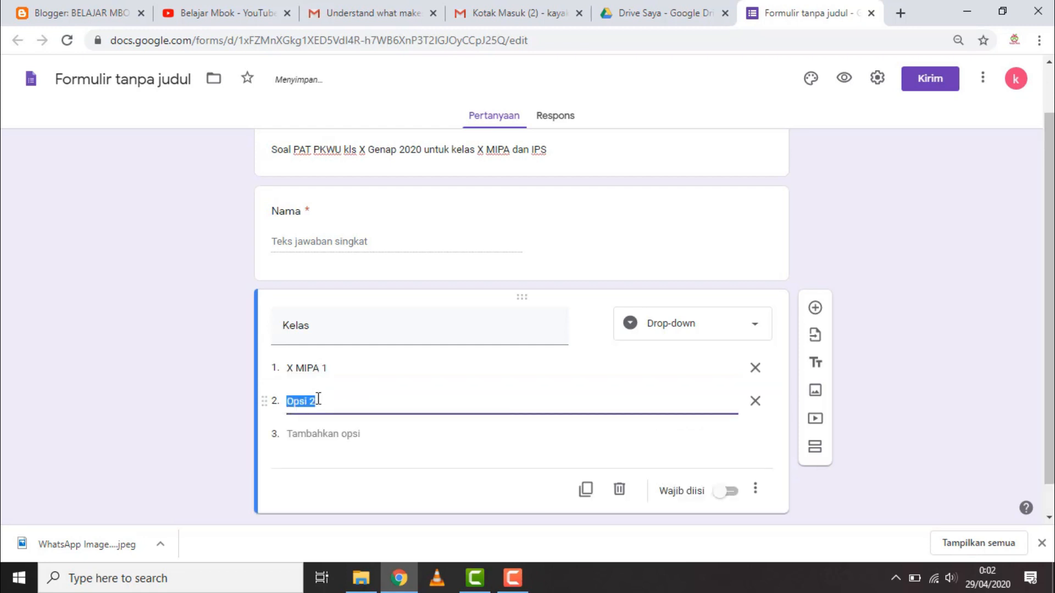
{"action": "type", "text": "X MIPA 2"}
{"action": "left_click", "coordinate": [321, 435]}
{"action": "type", "text": "X MIPA 3"}
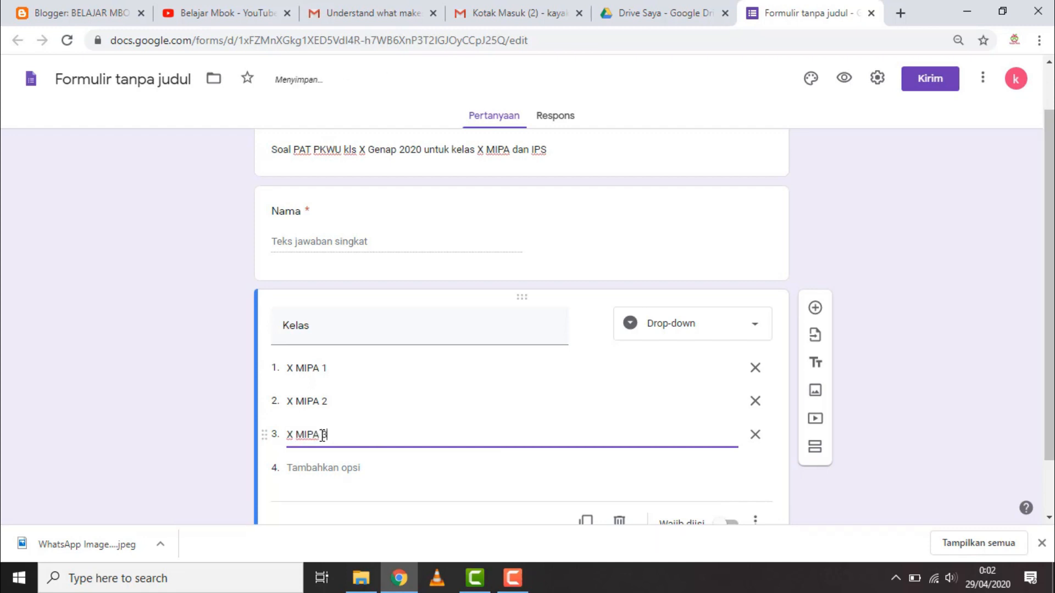
{"action": "left_click", "coordinate": [332, 467]}
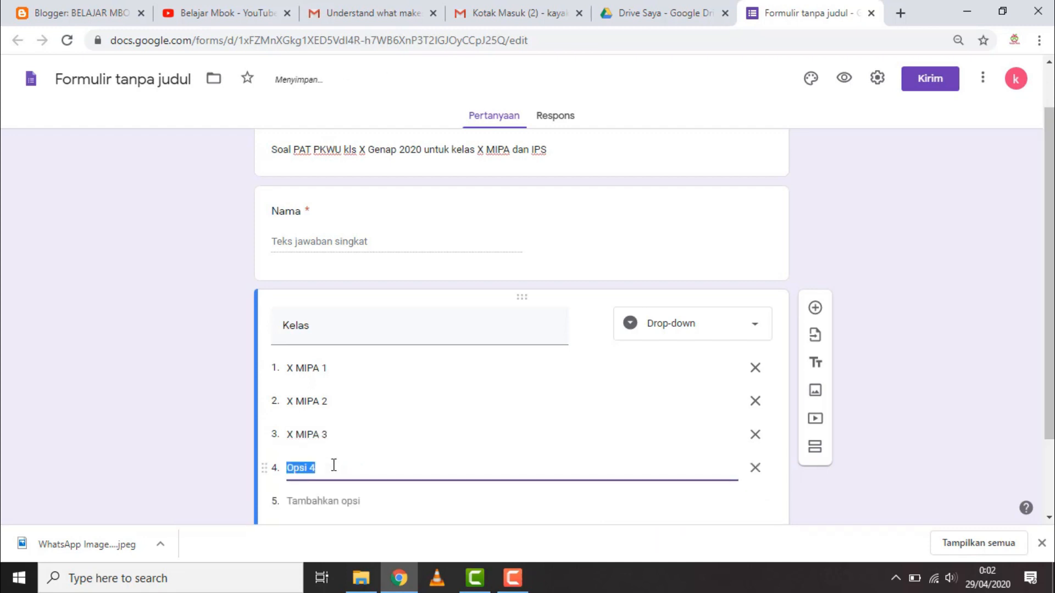
{"action": "type", "text": "X MIPA"}
Add the remaining Kelas options X IPS 1, X IPS 2, X IPS 3 and X IPS 4
{"action": "scroll", "coordinate": [421, 480], "scroll_direction": "down", "scroll_amount": 1}
{"action": "left_click", "coordinate": [356, 424]}
{"action": "type", "text": "X IPS 1"}
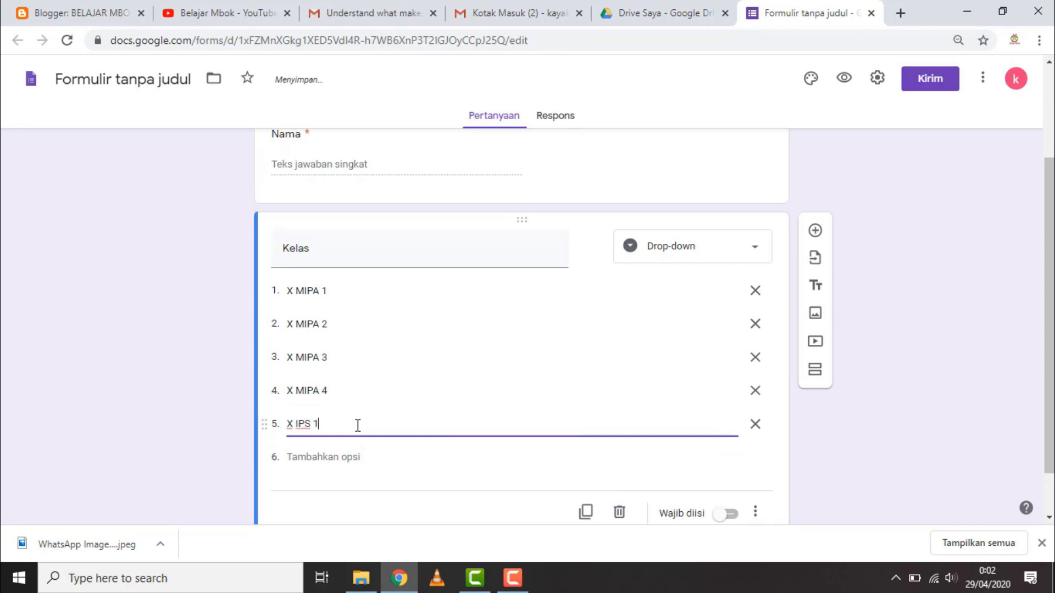
{"action": "left_click", "coordinate": [360, 457]}
{"action": "type", "text": "X IPS 2"}
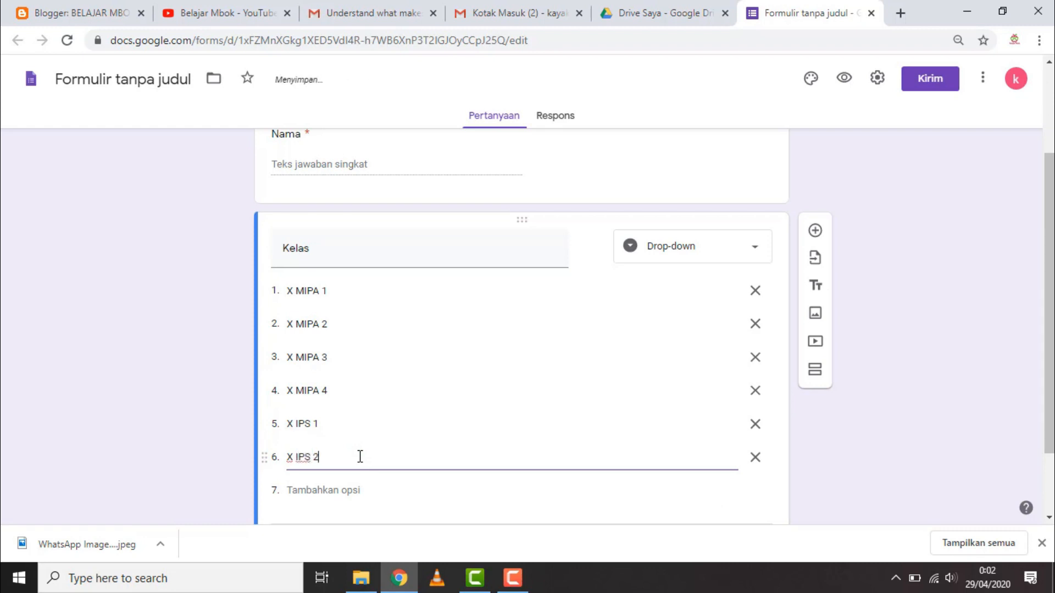
{"action": "left_click", "coordinate": [357, 491]}
{"action": "type", "text": "X IPS 3"}
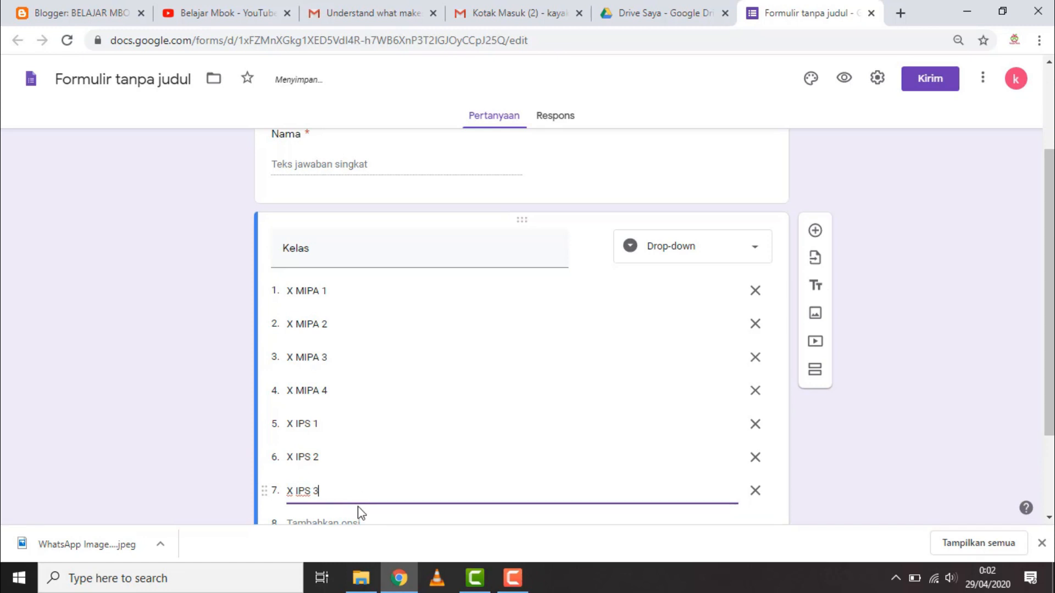
{"action": "scroll", "coordinate": [355, 503], "scroll_direction": "down", "scroll_amount": 1}
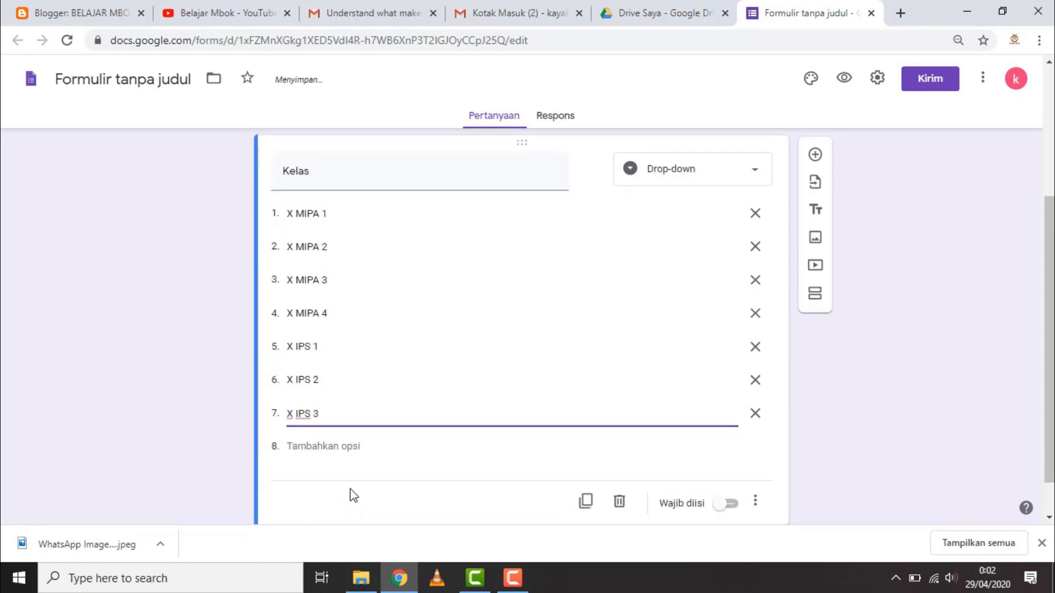
{"action": "left_click", "coordinate": [351, 445]}
{"action": "type", "text": "X IPS 4"}
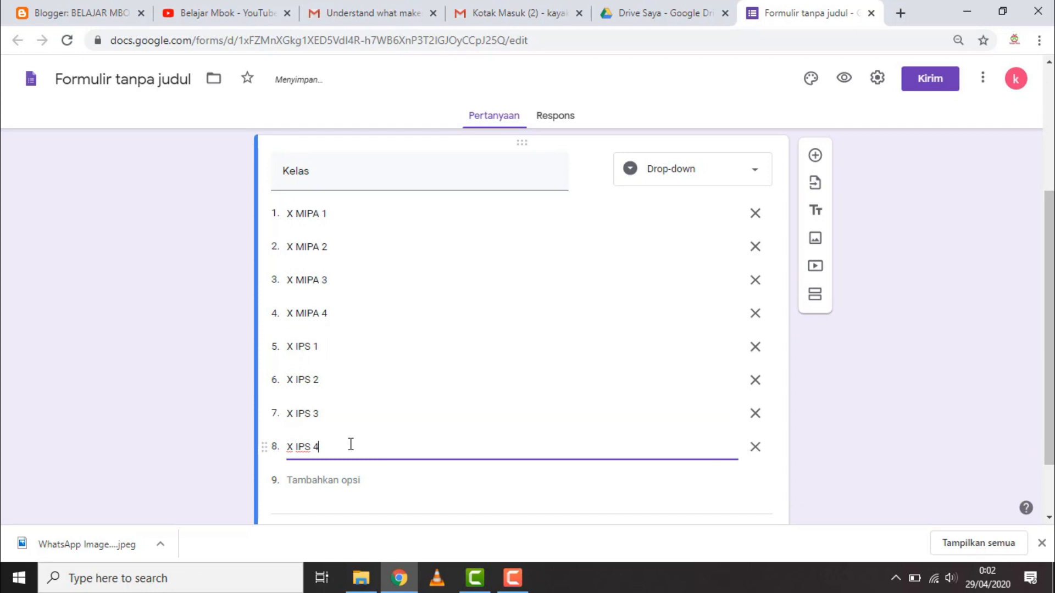
{"action": "left_click", "coordinate": [894, 428]}
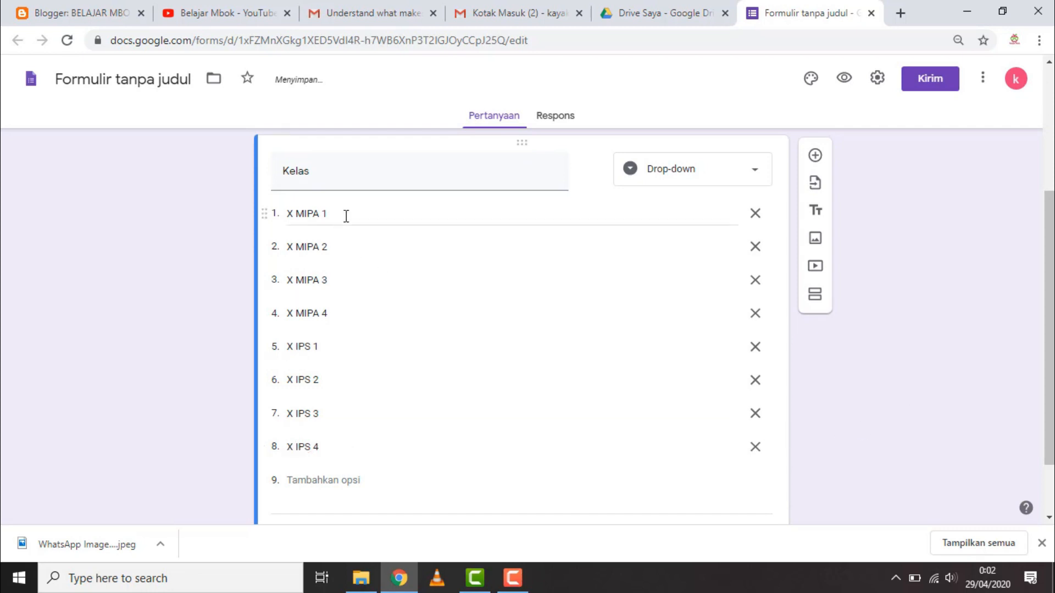
{"action": "scroll", "coordinate": [385, 248], "scroll_direction": "up", "scroll_amount": 2}
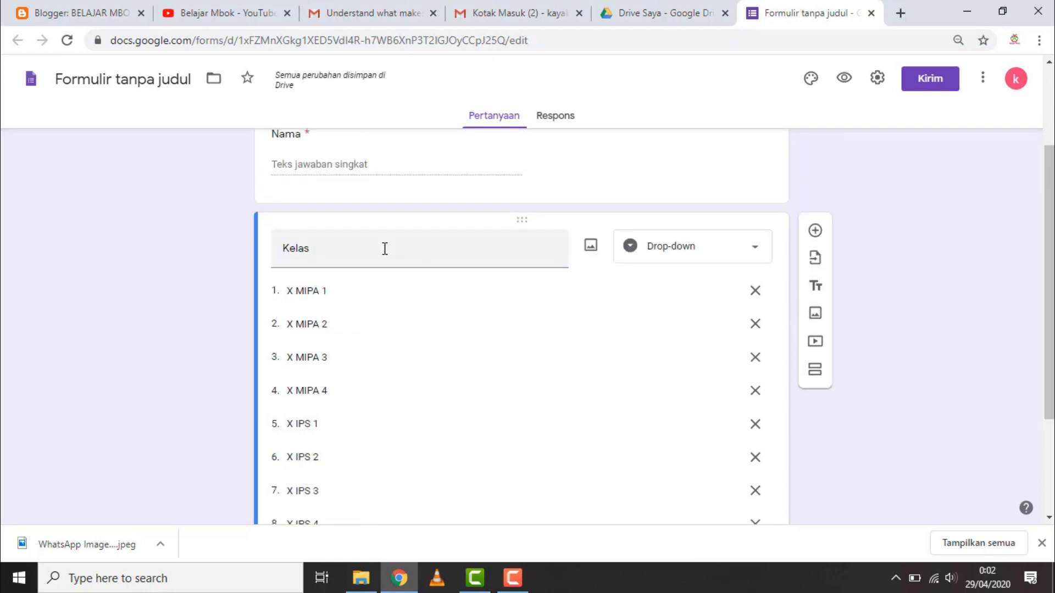
{"action": "scroll", "coordinate": [355, 291], "scroll_direction": "down", "scroll_amount": 1}
{"action": "scroll", "coordinate": [354, 308], "scroll_direction": "down", "scroll_amount": 2}
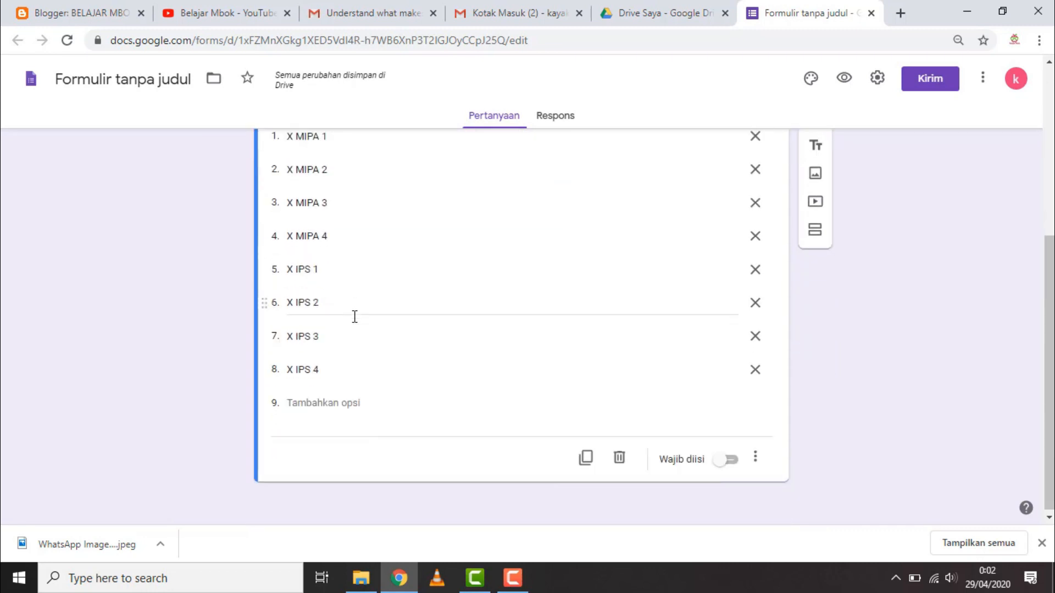
{"action": "scroll", "coordinate": [354, 313], "scroll_direction": "up", "scroll_amount": 3}
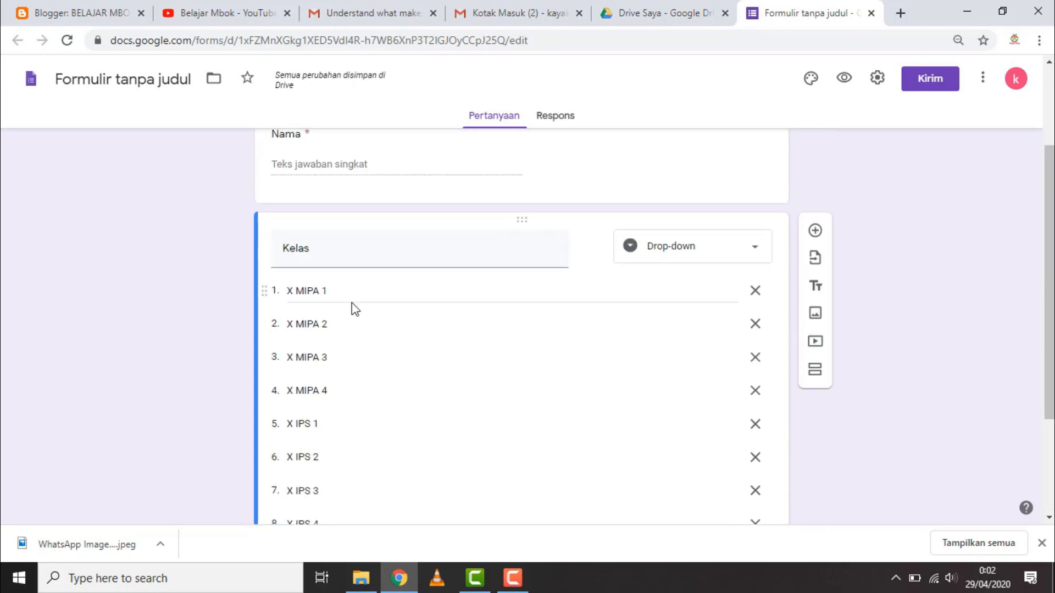
{"action": "mouse_move", "coordinate": [589, 252]}
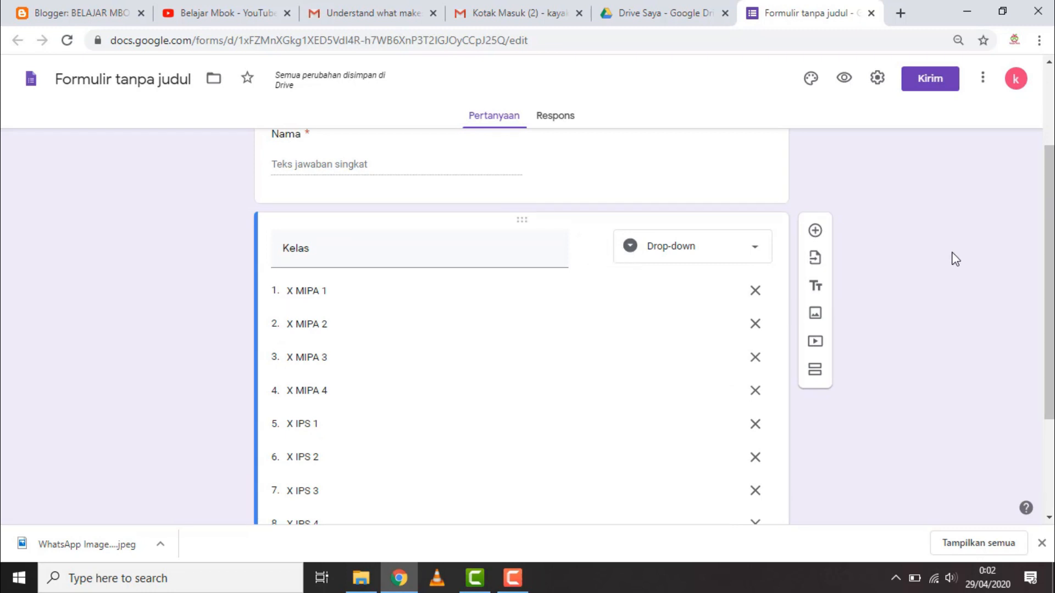
{"action": "scroll", "coordinate": [948, 280], "scroll_direction": "down", "scroll_amount": 3}
{"action": "scroll", "coordinate": [945, 299], "scroll_direction": "up", "scroll_amount": 4}
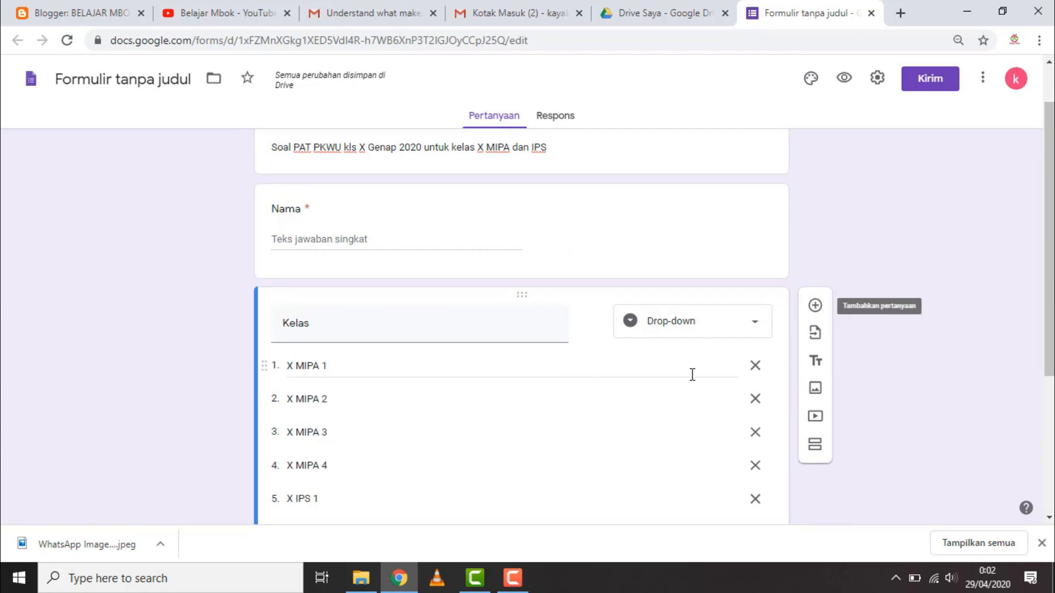
{"action": "scroll", "coordinate": [904, 375], "scroll_direction": "down", "scroll_amount": 3}
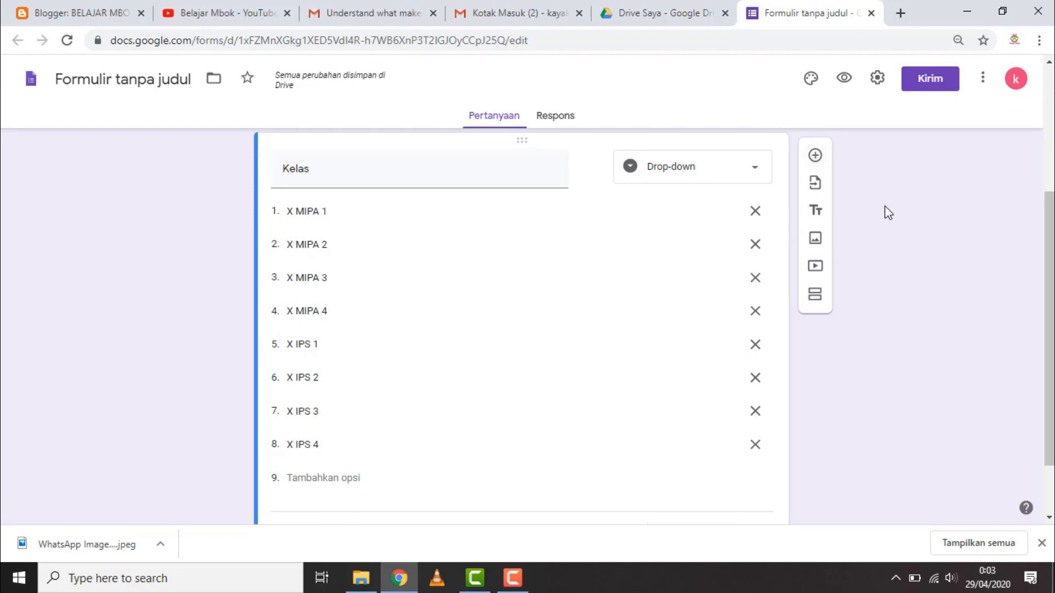
Add a 'NIS' Jawaban singkat question, remove its number validation, and make it required
{"action": "left_click", "coordinate": [816, 157]}
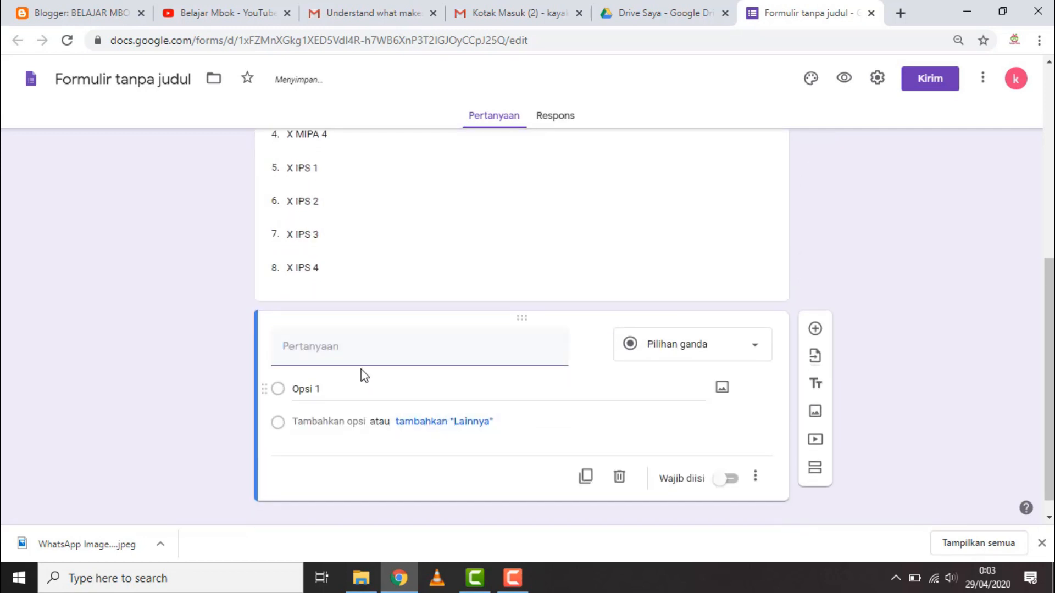
{"action": "type", "text": "NIS"}
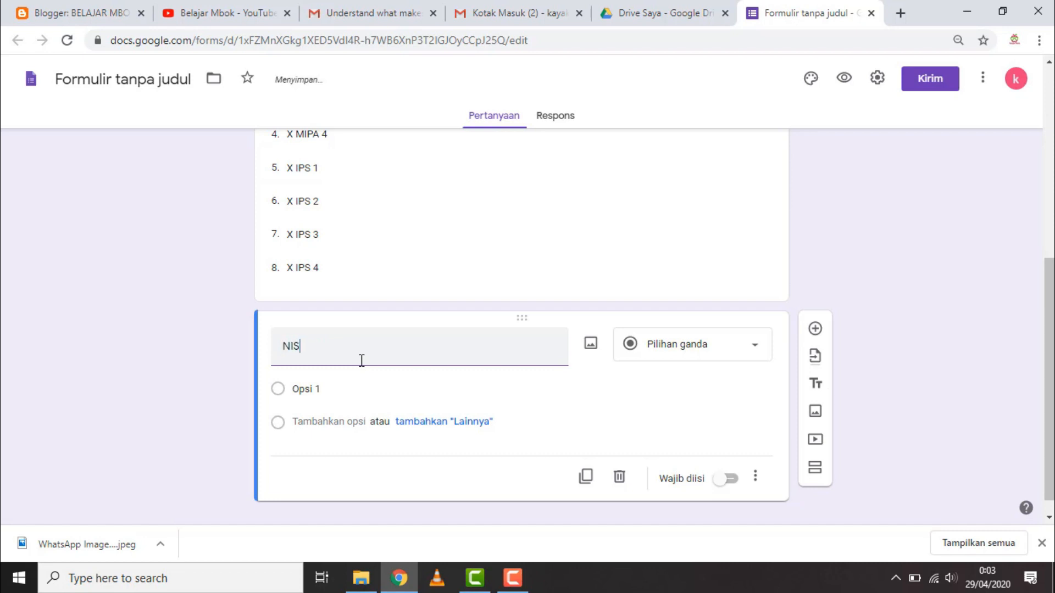
{"action": "left_click", "coordinate": [754, 350]}
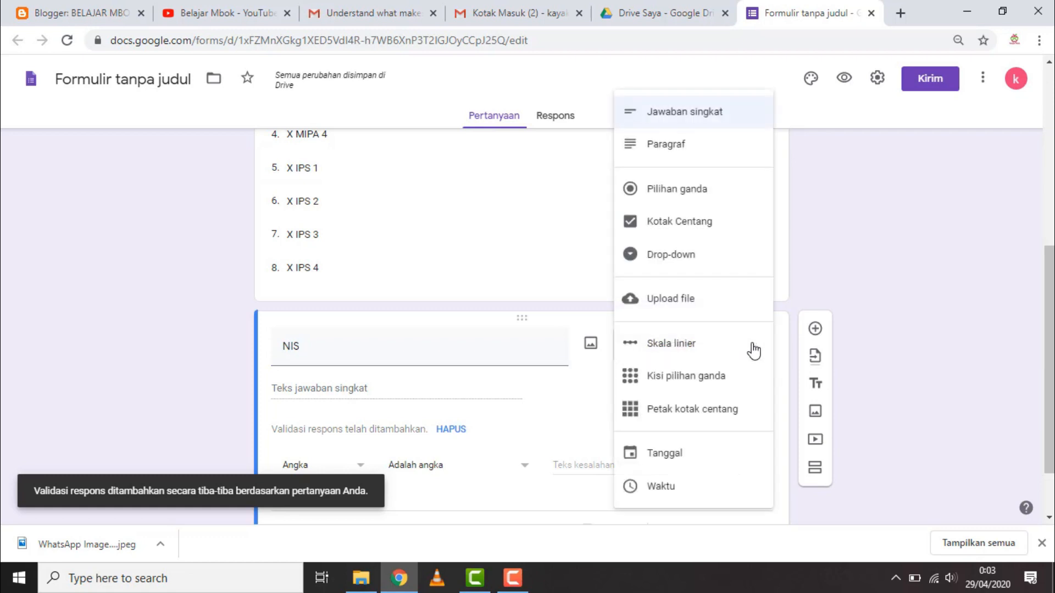
{"action": "left_click", "coordinate": [689, 121]}
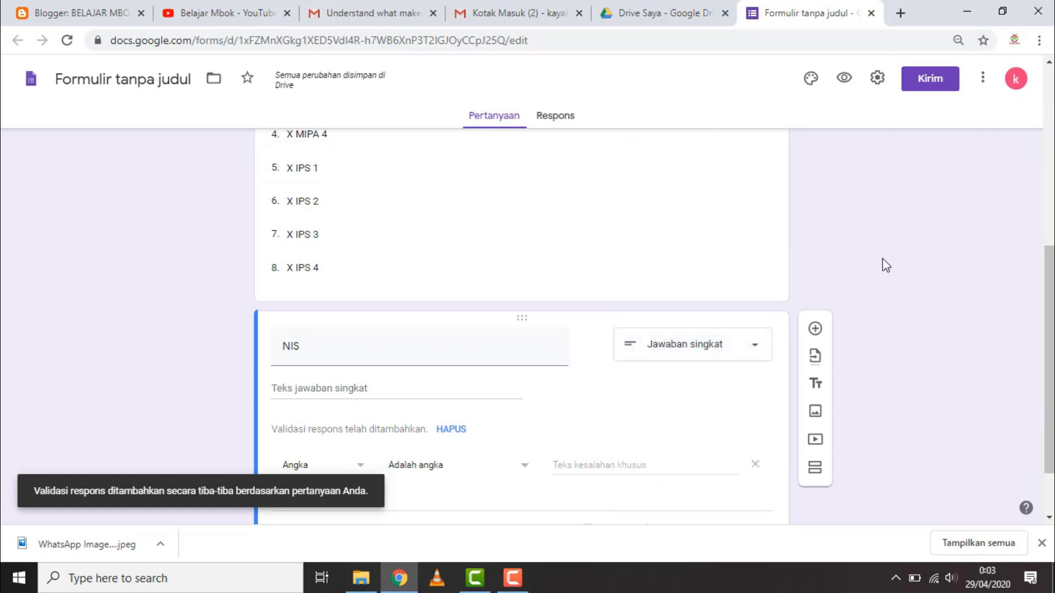
{"action": "scroll", "coordinate": [433, 397], "scroll_direction": "down", "scroll_amount": 2}
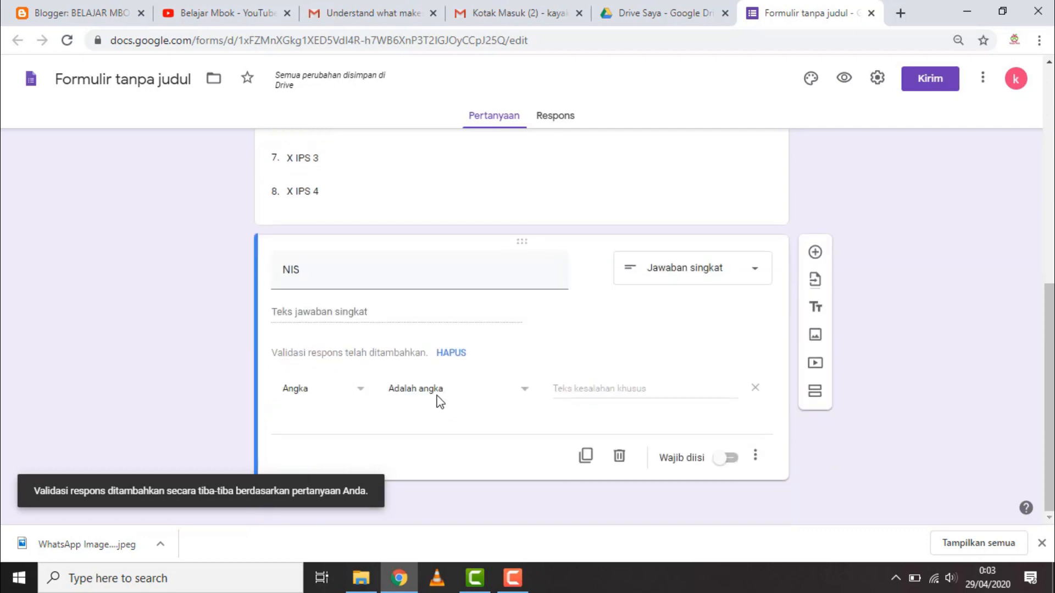
{"action": "left_click", "coordinate": [455, 355]}
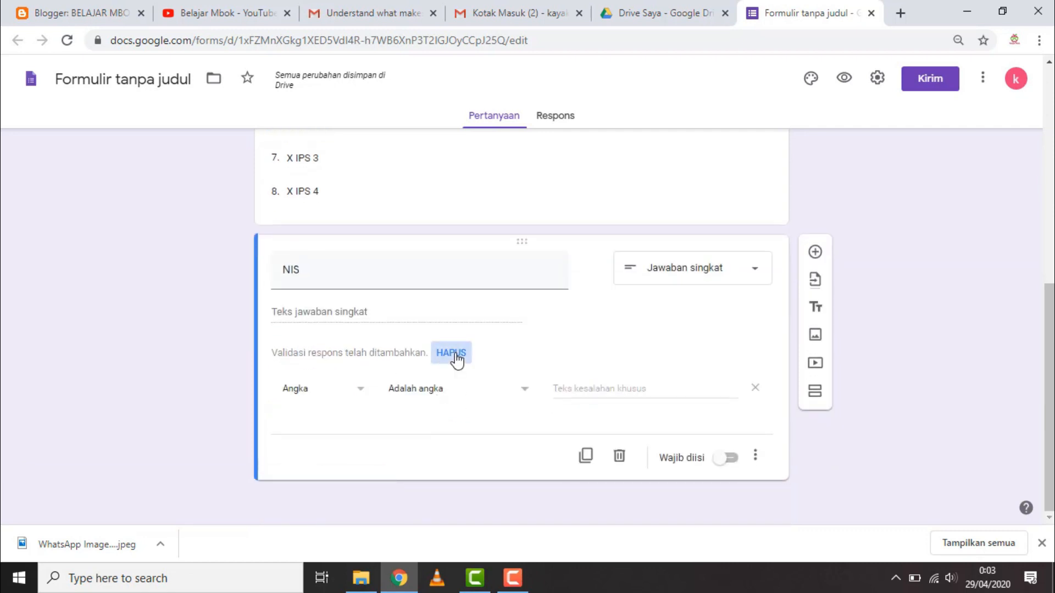
{"action": "left_click", "coordinate": [455, 354]}
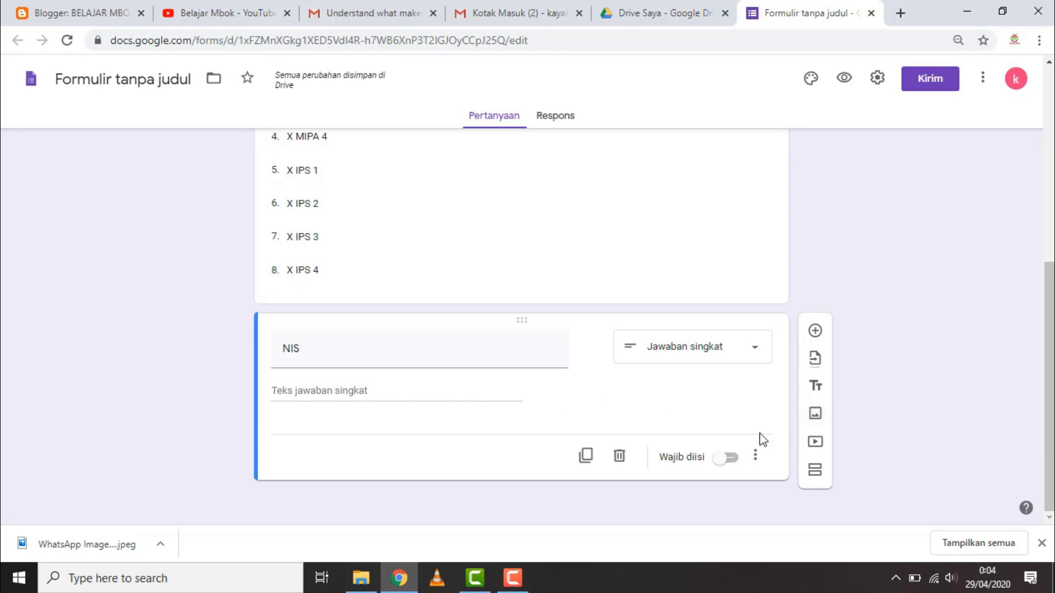
{"action": "left_click", "coordinate": [731, 458]}
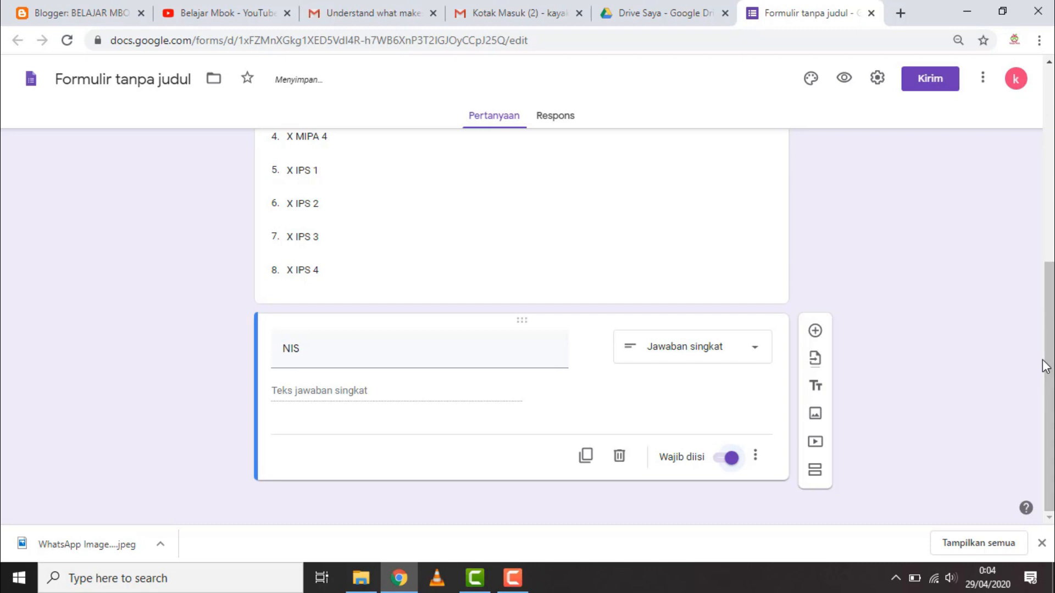
{"action": "scroll", "coordinate": [988, 359], "scroll_direction": "up", "scroll_amount": 6}
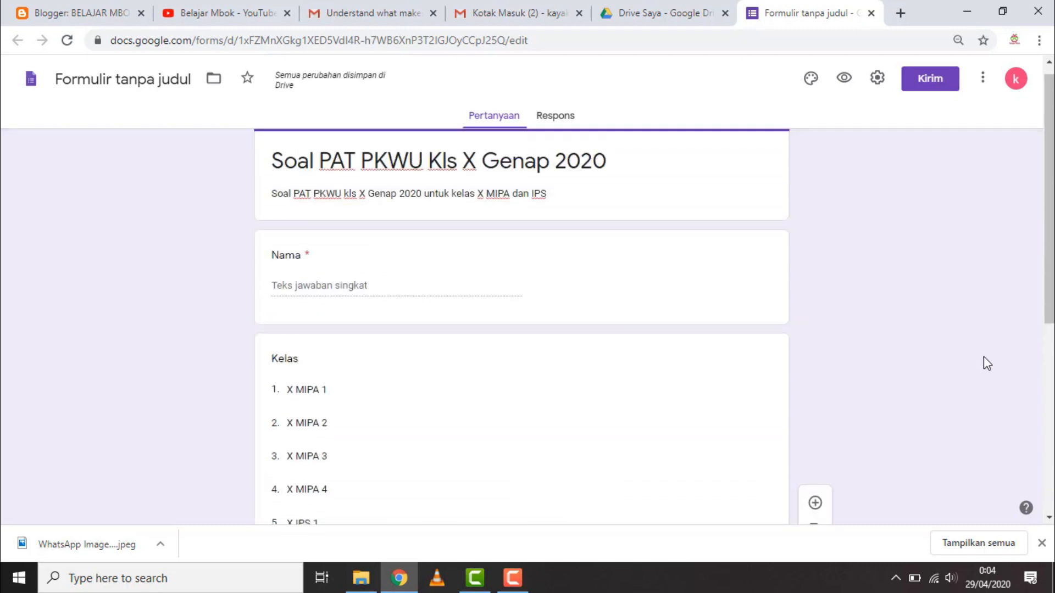
{"action": "scroll", "coordinate": [984, 357], "scroll_direction": "down", "scroll_amount": 6}
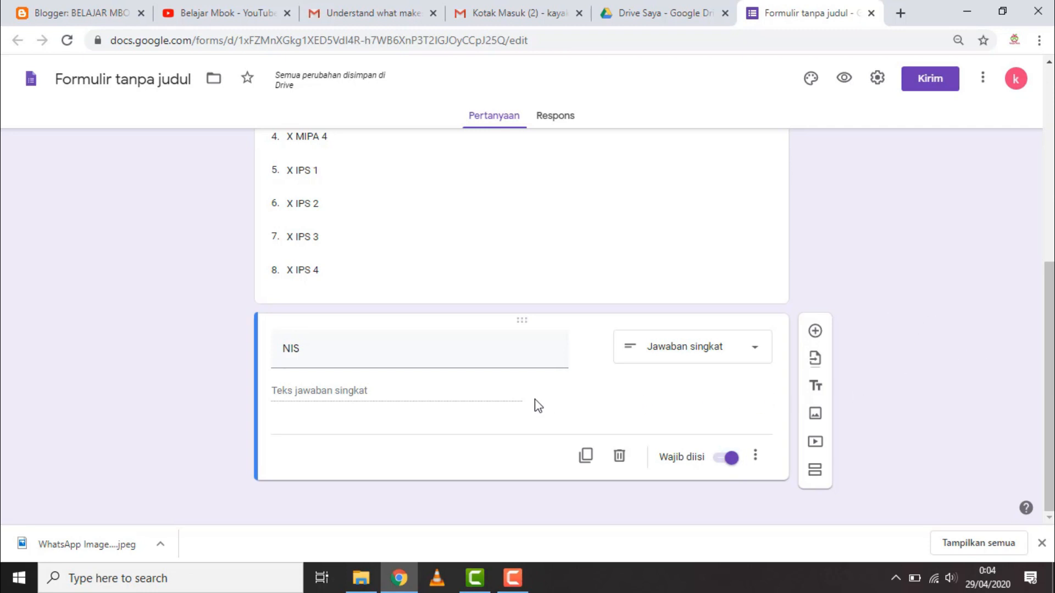
{"action": "left_click", "coordinate": [508, 357]}
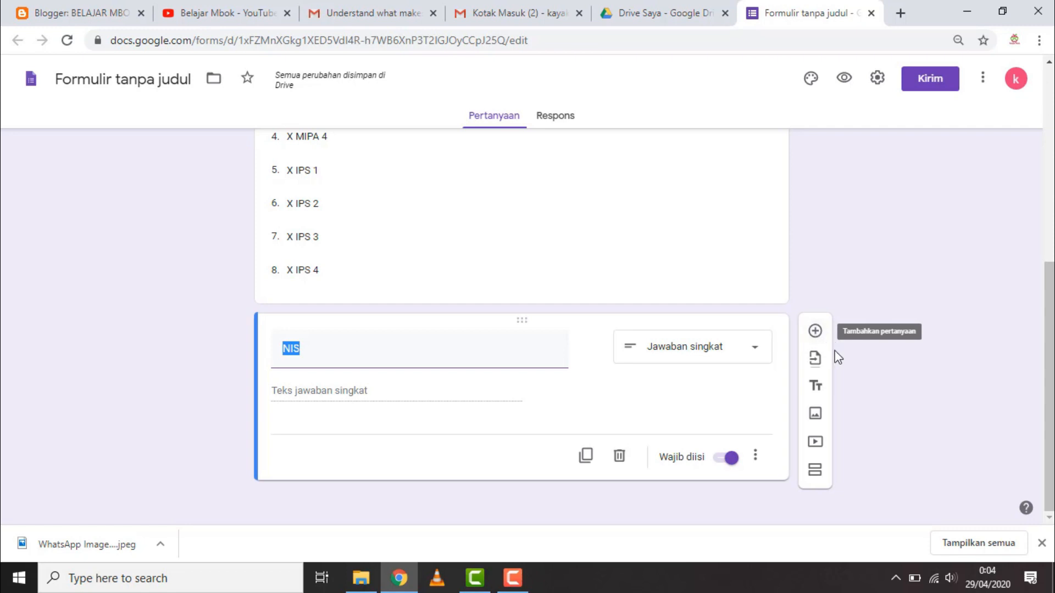
Insert a section after NIS titled 'TOKEN' with description 'Isi token dengan benar'
{"action": "left_click", "coordinate": [816, 473]}
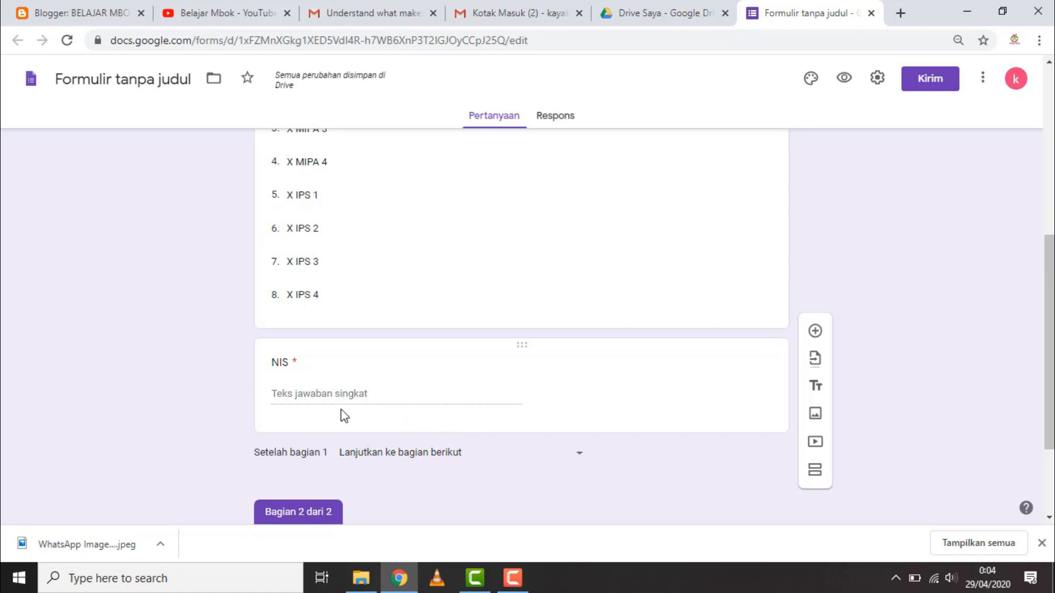
{"action": "scroll", "coordinate": [393, 468], "scroll_direction": "down", "scroll_amount": 2}
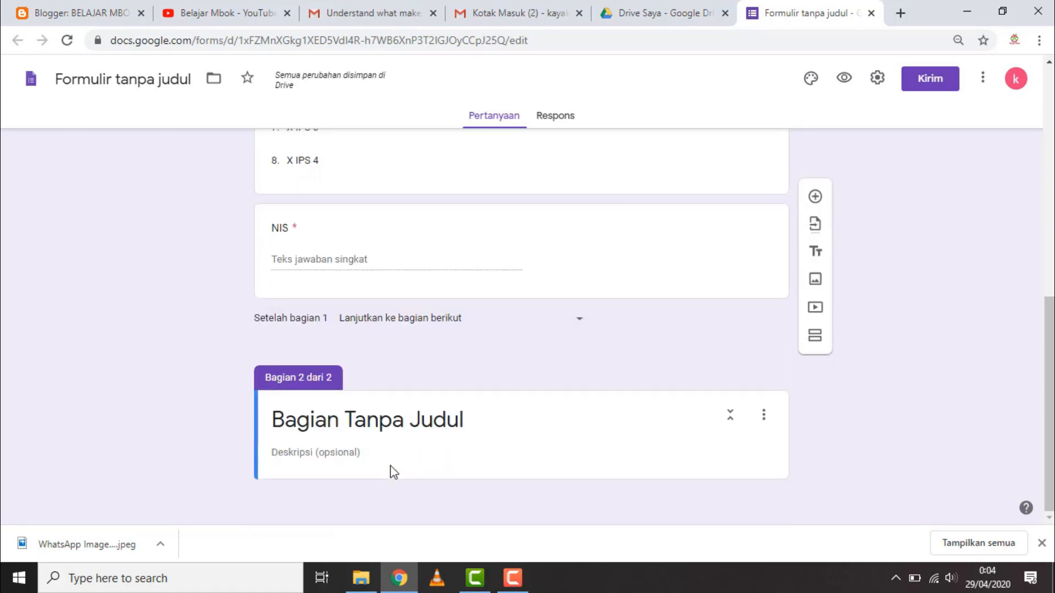
{"action": "left_click", "coordinate": [364, 421]}
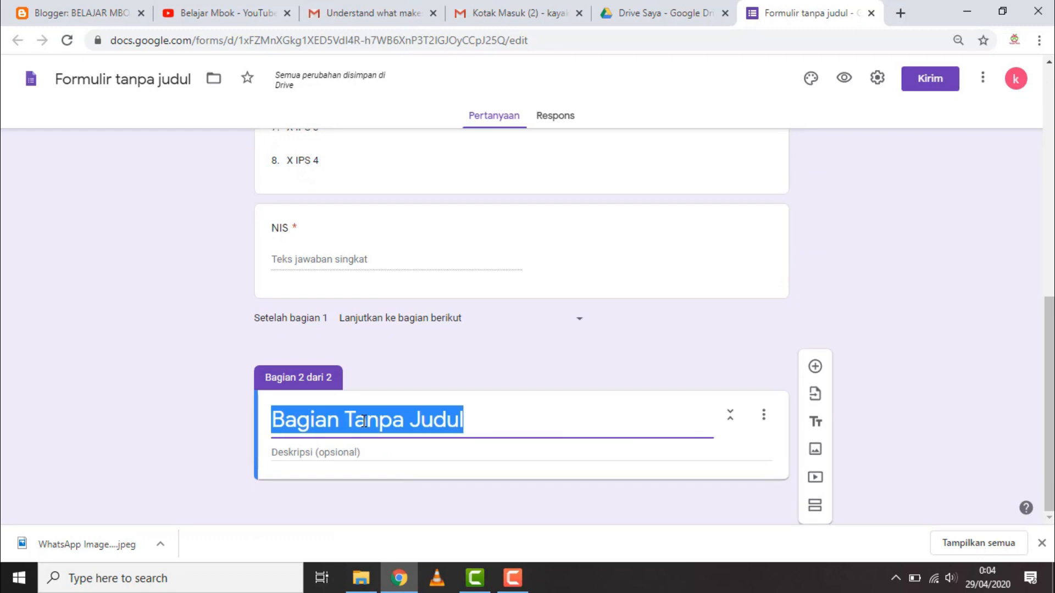
{"action": "type", "text": "TOKEN"}
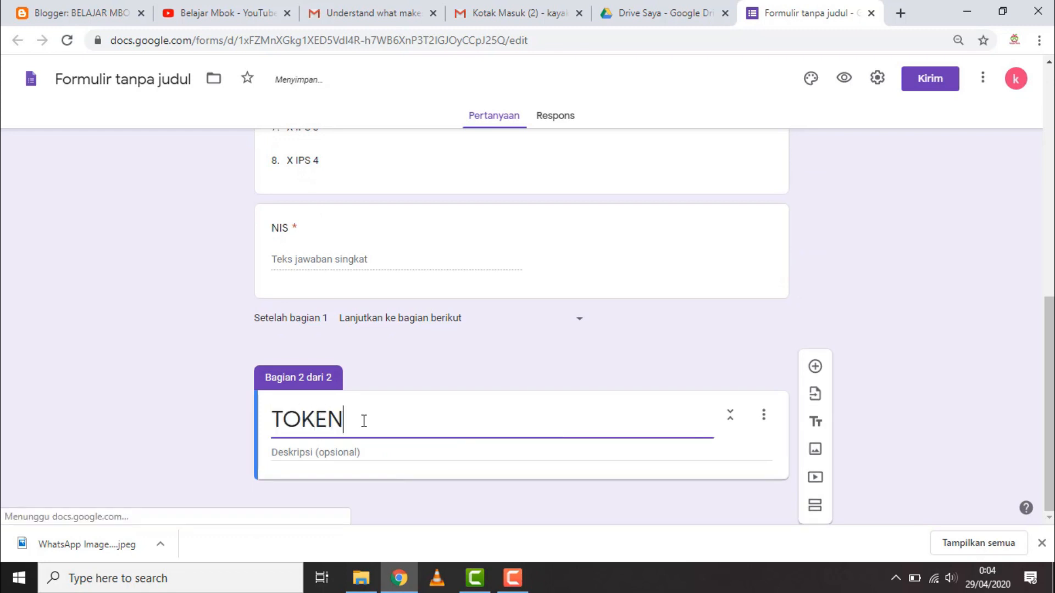
{"action": "left_click", "coordinate": [947, 395]}
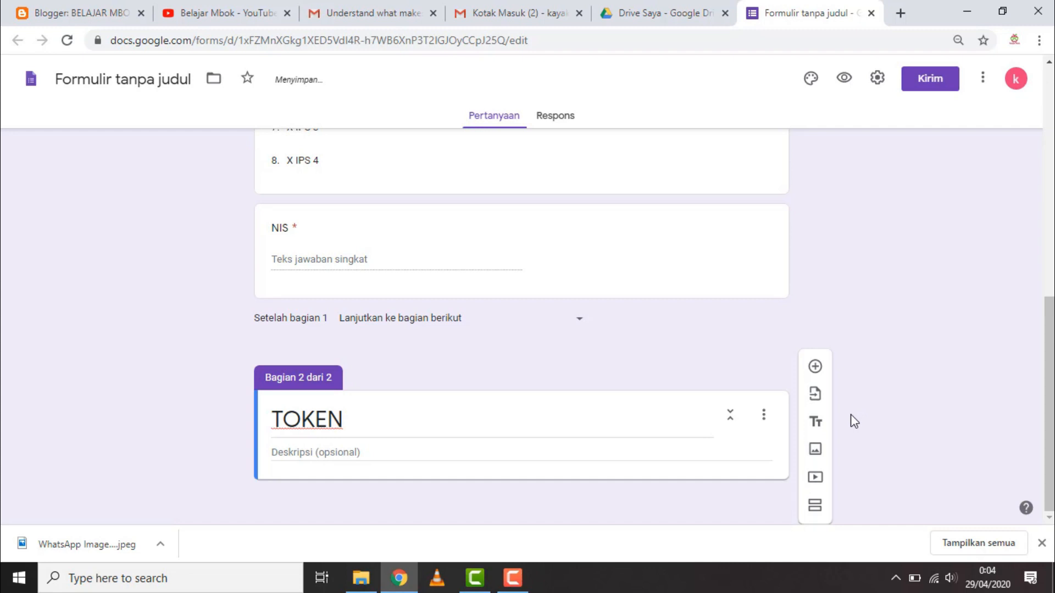
{"action": "left_click", "coordinate": [419, 450]}
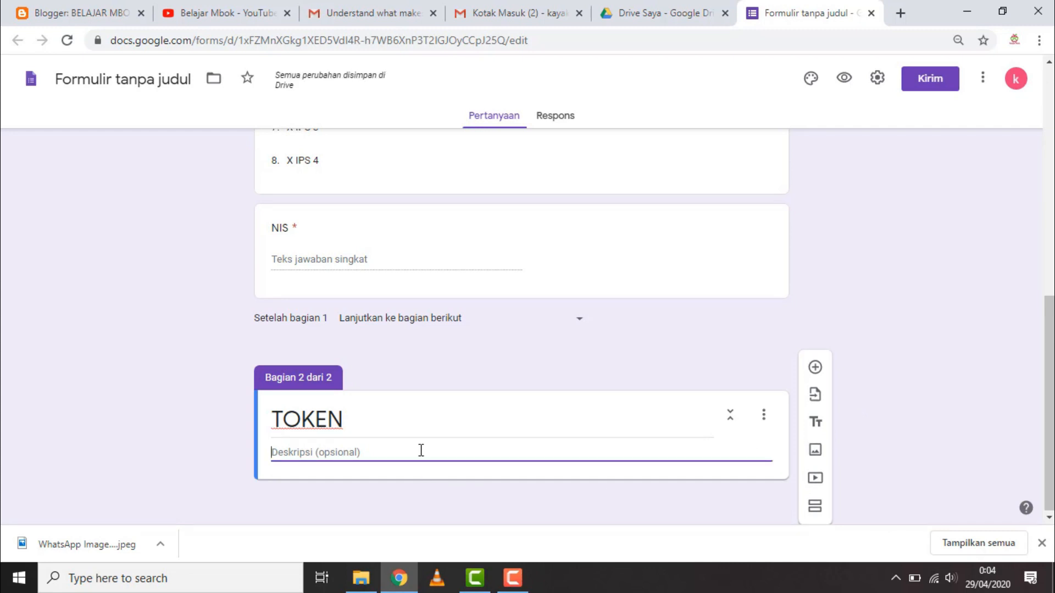
{"action": "type", "text": "Isi token dengan benar"}
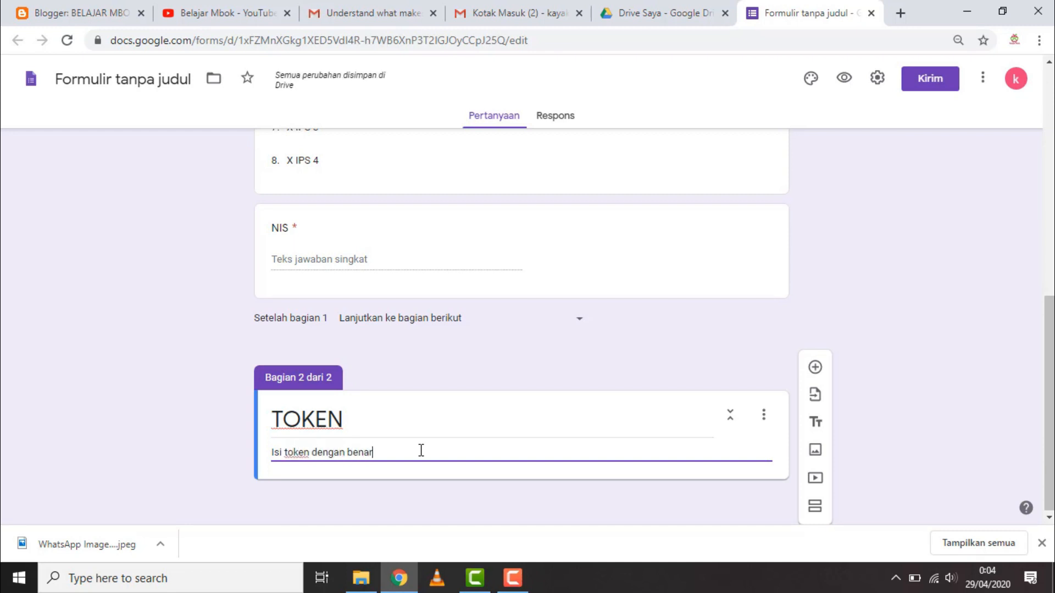
{"action": "left_click", "coordinate": [909, 416]}
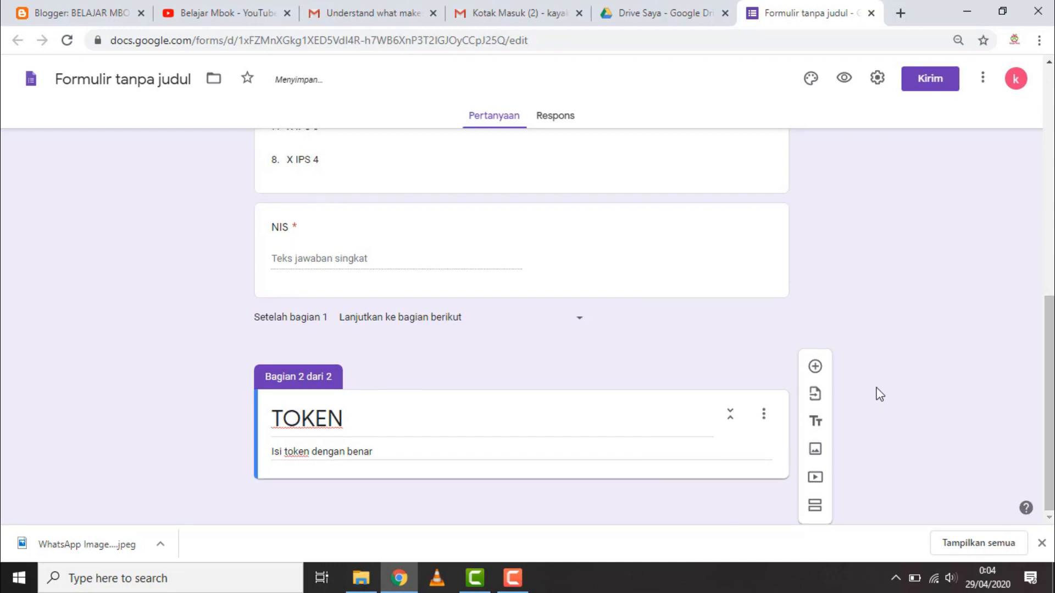
Add a short-answer question titled 'TOKEN' to the TOKEN section
{"action": "left_click", "coordinate": [815, 368]}
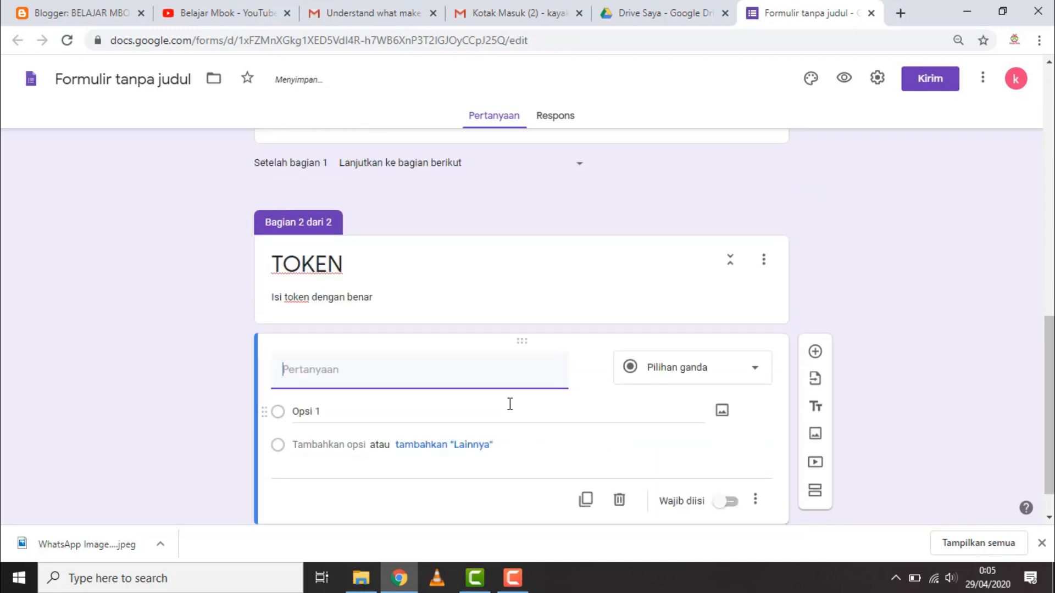
{"action": "type", "text": "T"}
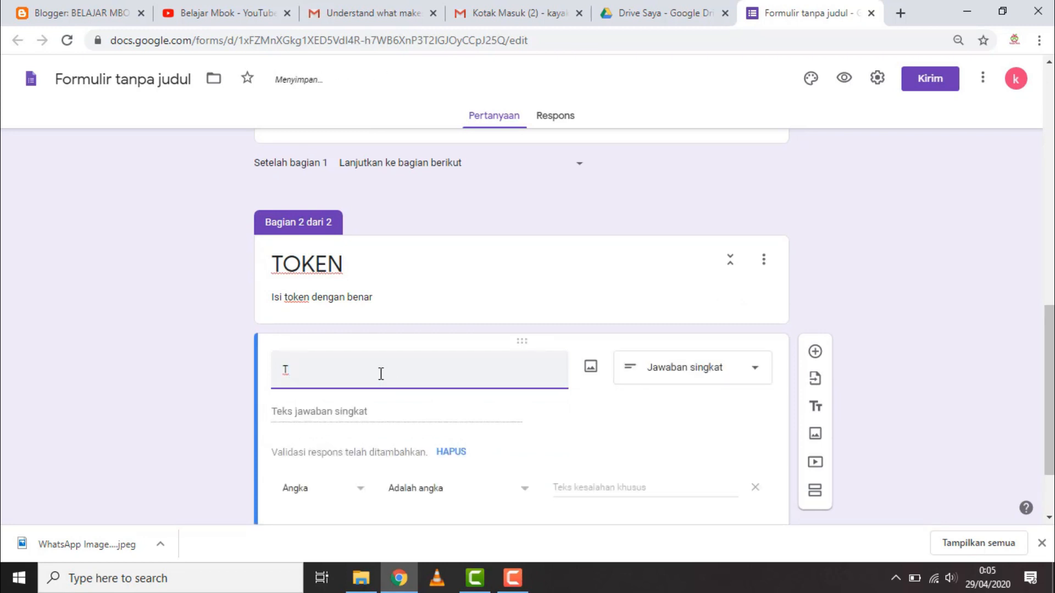
{"action": "key", "text": "BackSpace"}
{"action": "type", "text": "TOKEN"}
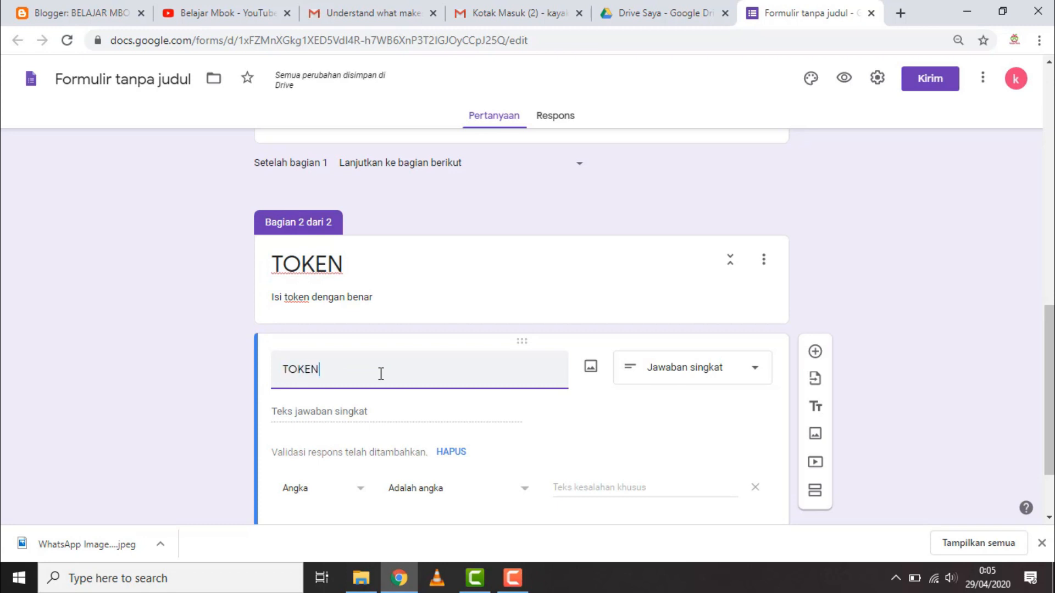
{"action": "left_click", "coordinate": [899, 328]}
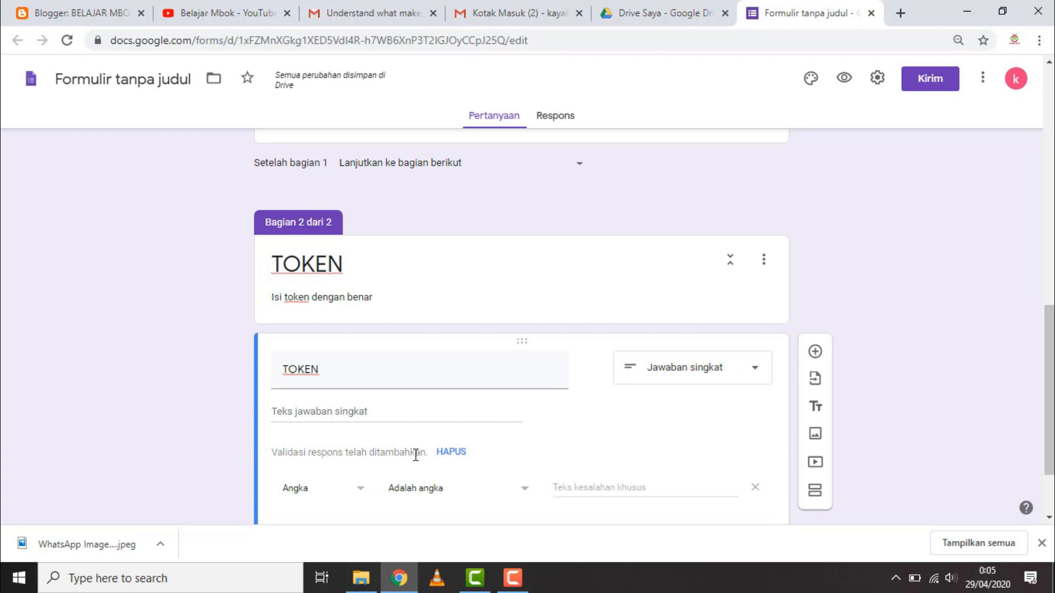
Require TOKEN answers to contain 'PRAKARYA', error 'Maaf tokennya salah', and mark it required
{"action": "scroll", "coordinate": [415, 417], "scroll_direction": "down", "scroll_amount": 2}
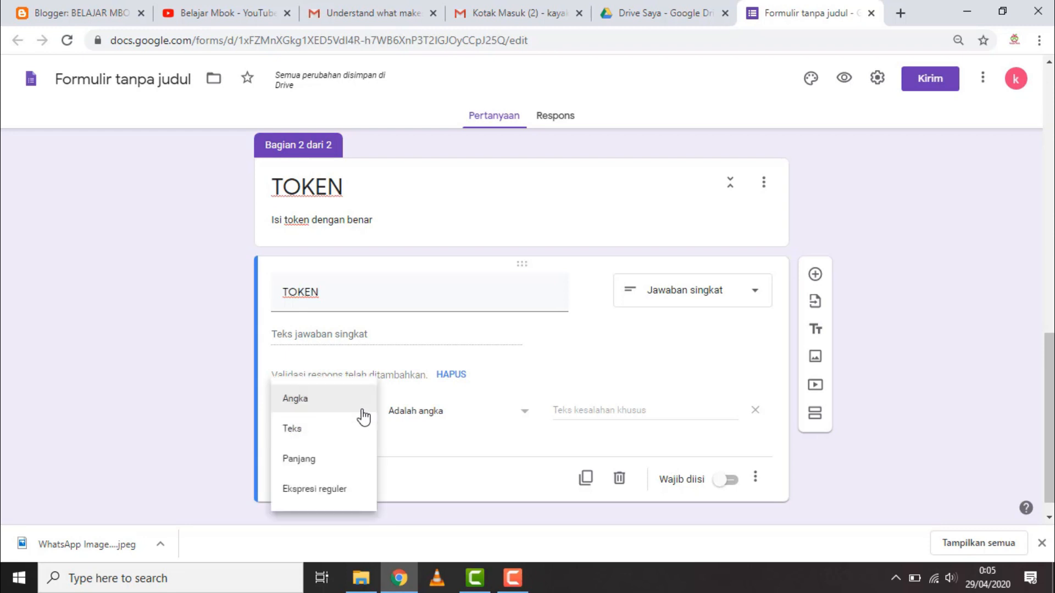
{"action": "left_click", "coordinate": [325, 435]}
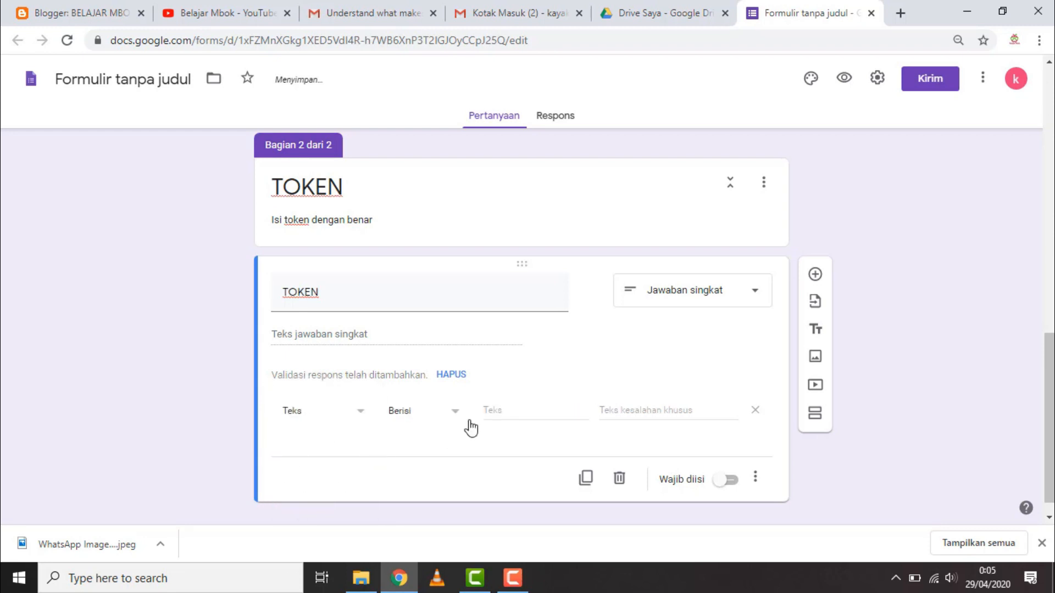
{"action": "left_click", "coordinate": [528, 413]}
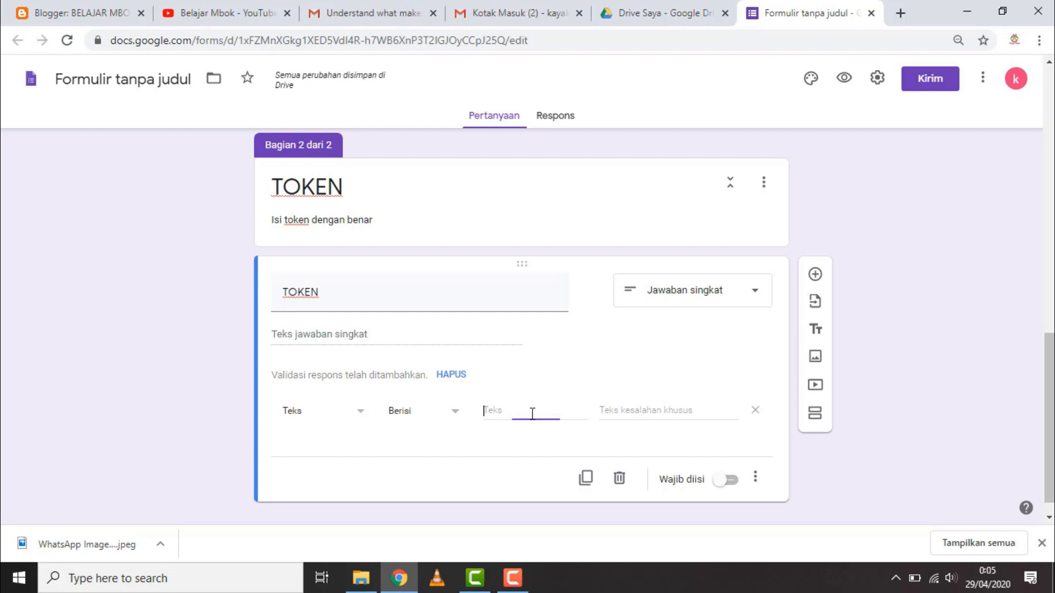
{"action": "type", "text": "PRAKARYA"}
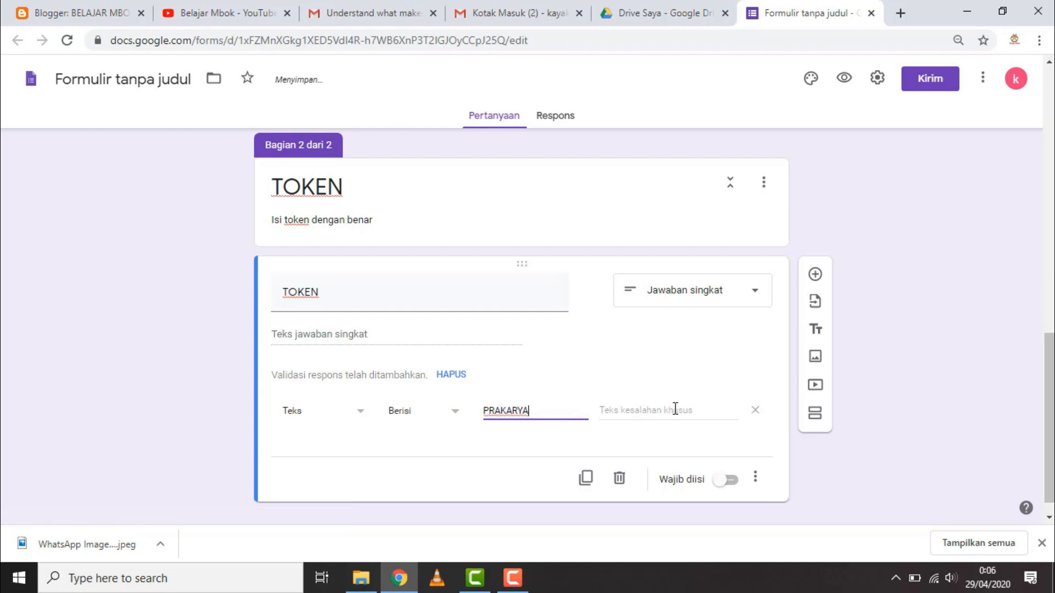
{"action": "left_click", "coordinate": [675, 411]}
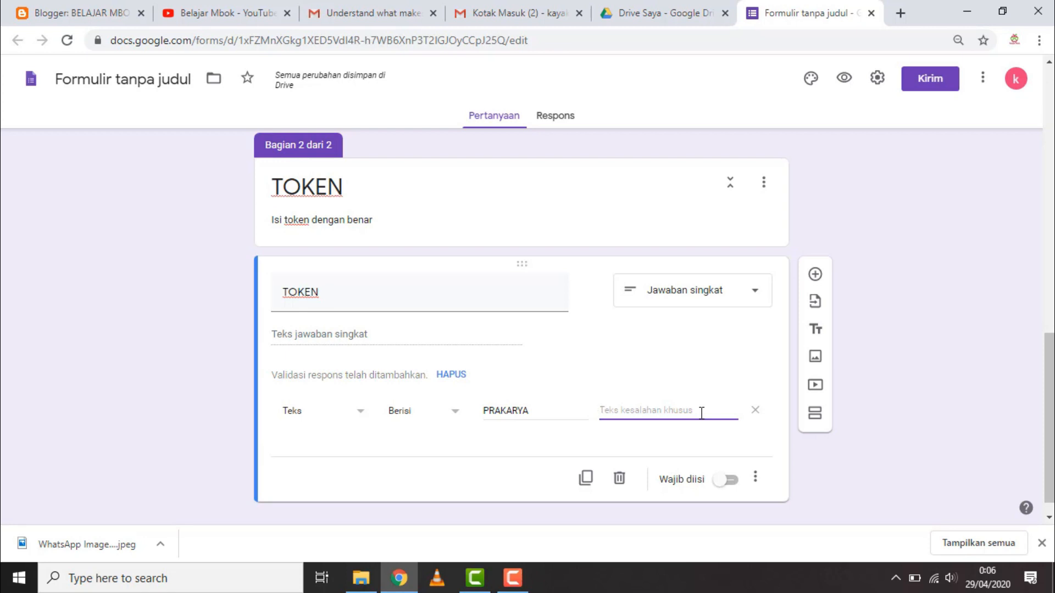
{"action": "type", "text": "Maaf token"}
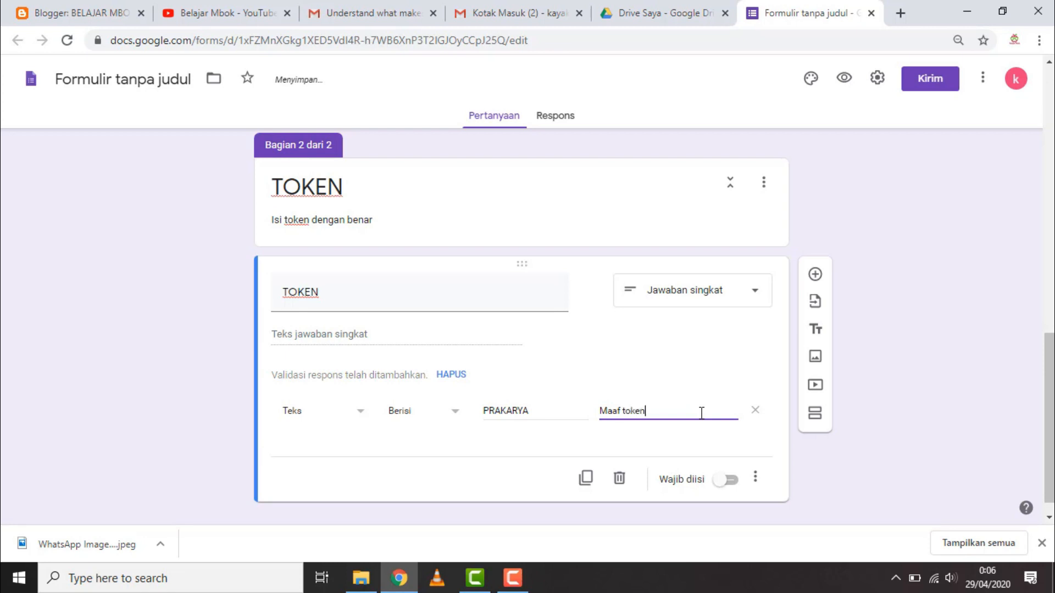
{"action": "type", "text": "nya salah"}
{"action": "left_click", "coordinate": [927, 325]}
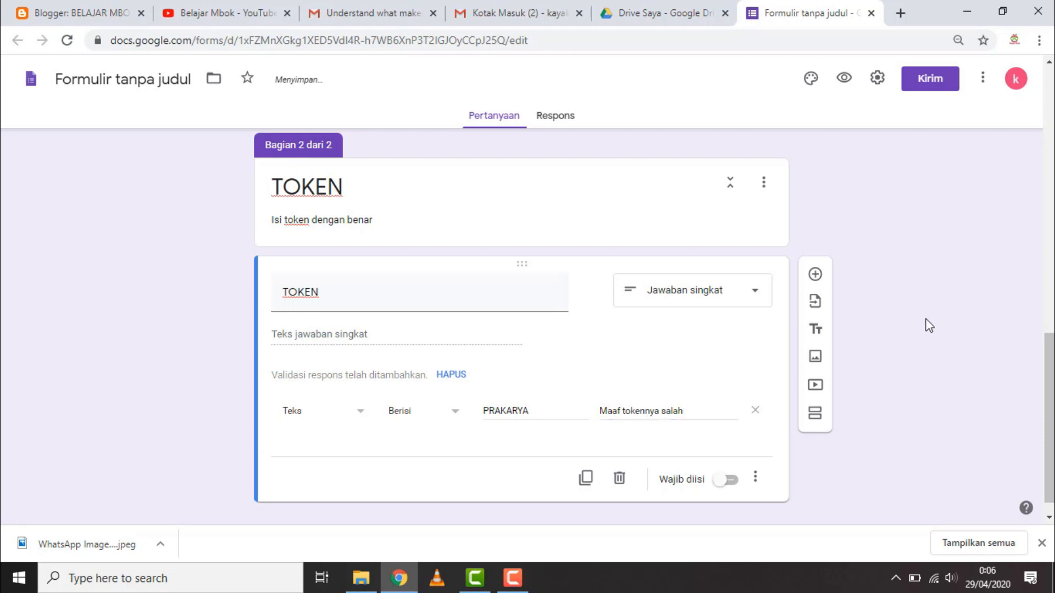
{"action": "left_click", "coordinate": [728, 482]}
{"action": "scroll", "coordinate": [952, 344], "scroll_direction": "down", "scroll_amount": 1}
{"action": "scroll", "coordinate": [943, 387], "scroll_direction": "up", "scroll_amount": 10}
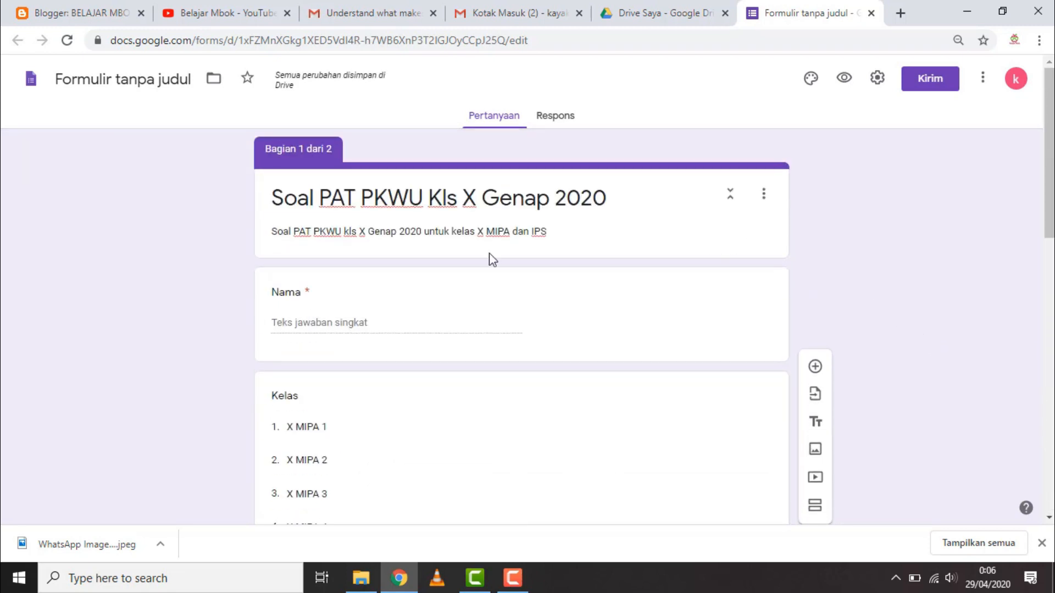
{"action": "scroll", "coordinate": [525, 332], "scroll_direction": "down", "scroll_amount": 7}
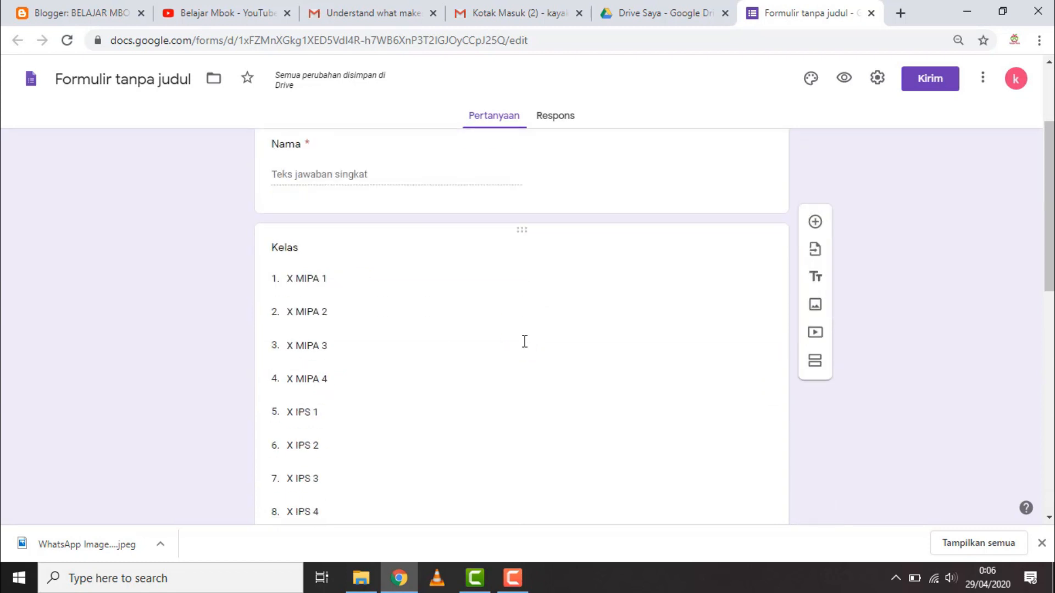
{"action": "scroll", "coordinate": [443, 366], "scroll_direction": "down", "scroll_amount": 6}
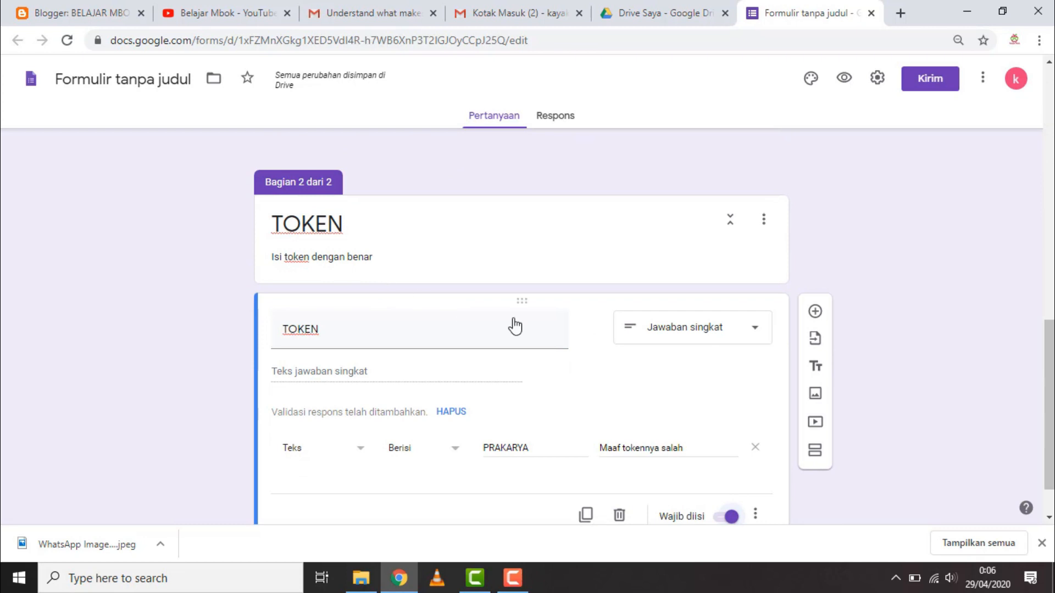
{"action": "scroll", "coordinate": [604, 336], "scroll_direction": "down", "scroll_amount": 1}
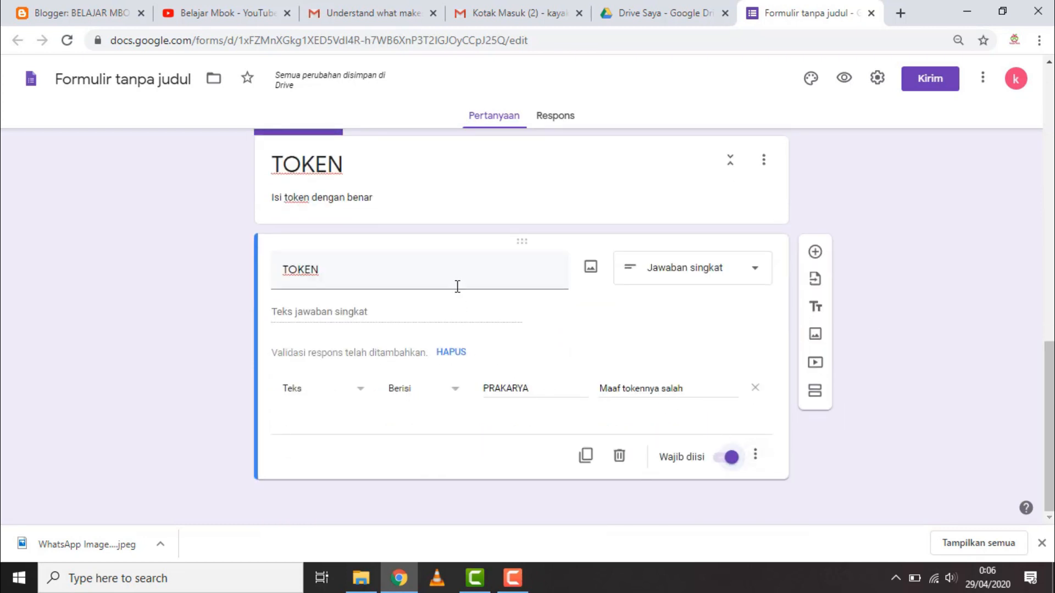
Add a third section titled 'SOAL' and insert a blank question into it
{"action": "left_click", "coordinate": [816, 395]}
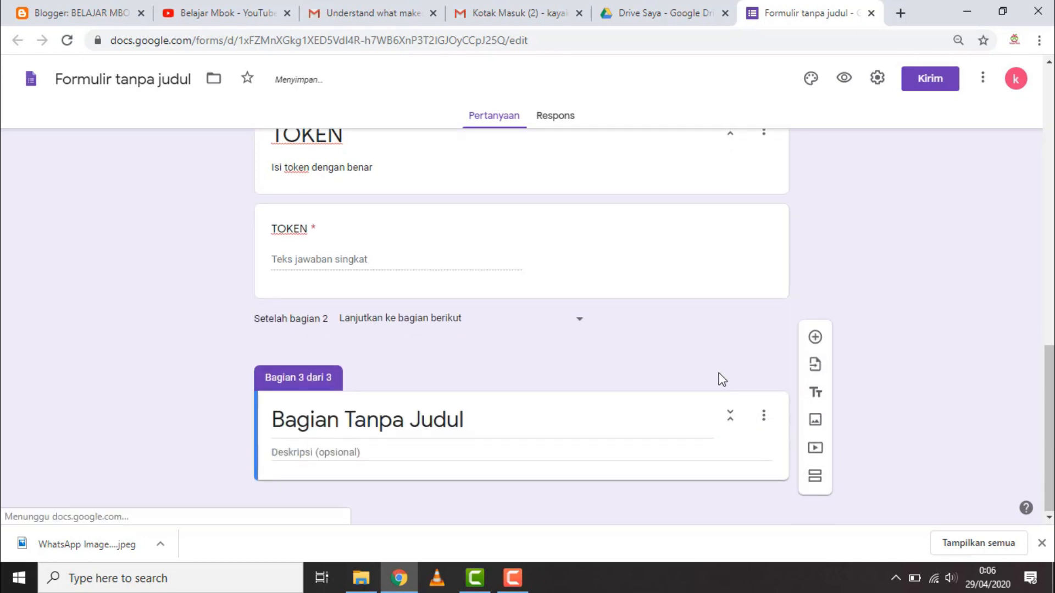
{"action": "left_click", "coordinate": [491, 431]}
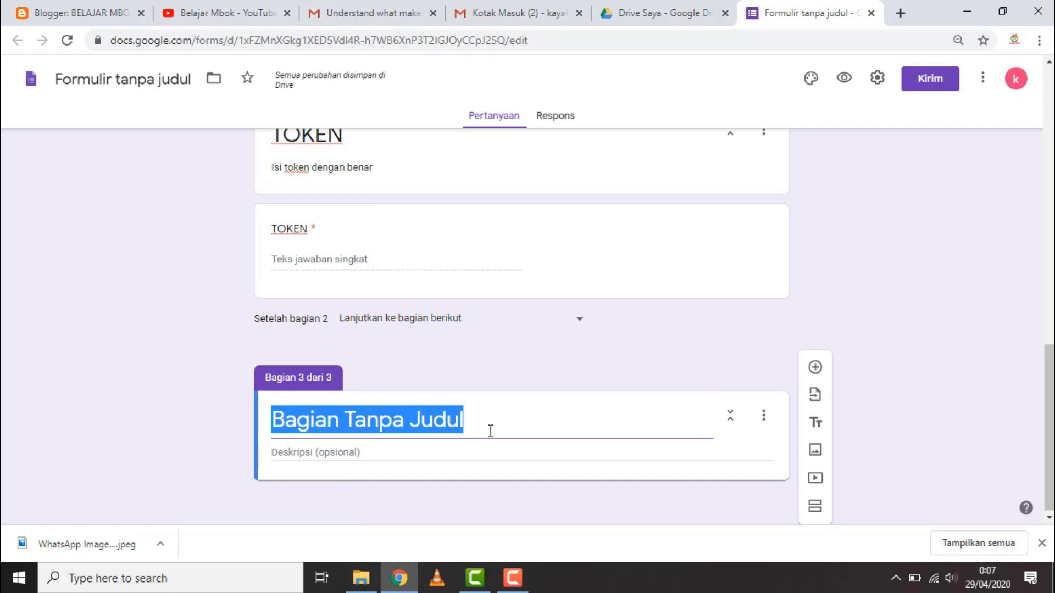
{"action": "type", "text": "SOAL"}
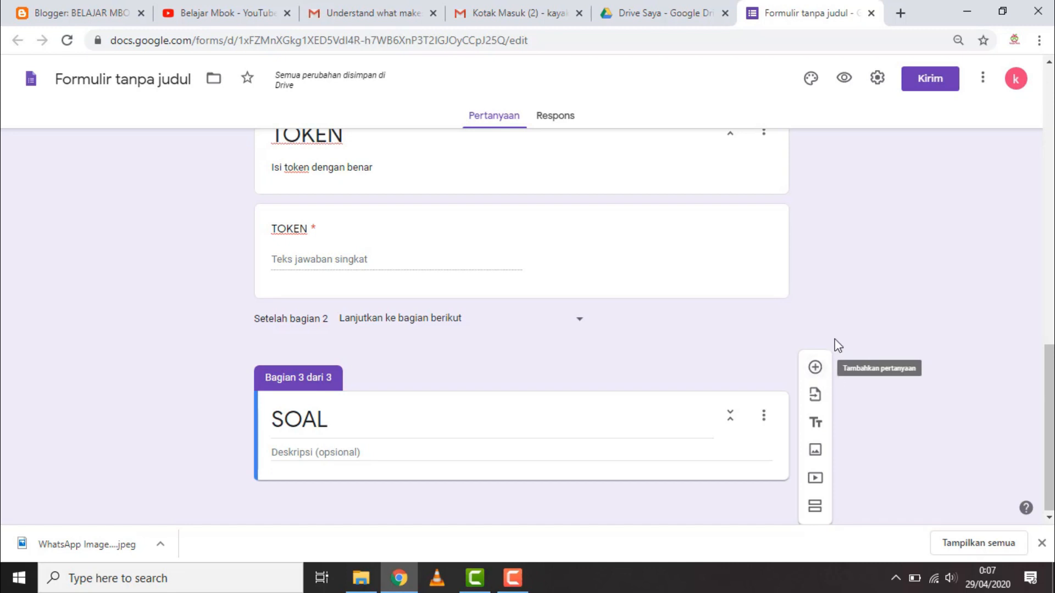
{"action": "left_click", "coordinate": [815, 369]}
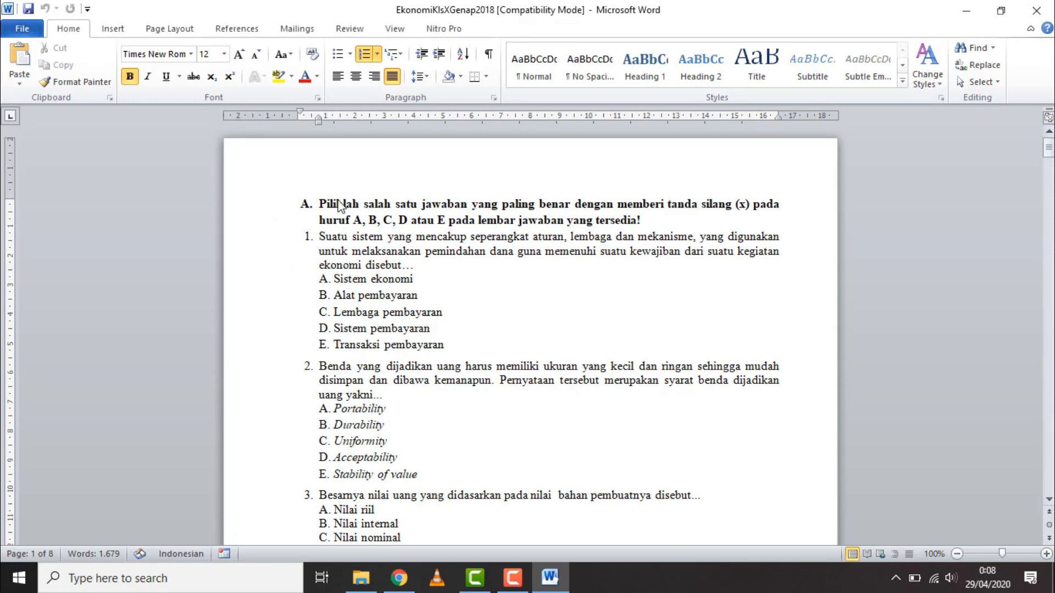
Select the whole Word document and set its list numbering to None
{"action": "scroll", "coordinate": [340, 209], "scroll_direction": "down", "scroll_amount": 5}
{"action": "scroll", "coordinate": [340, 208], "scroll_direction": "up", "scroll_amount": 8}
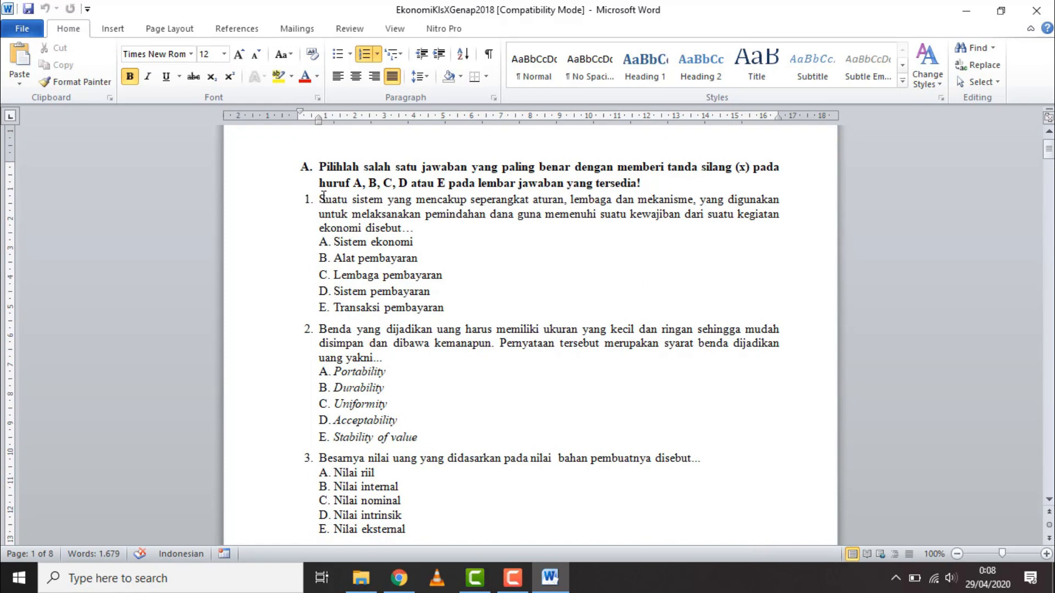
{"action": "left_click", "coordinate": [306, 167]}
{"action": "left_click", "coordinate": [310, 202]}
{"action": "left_click", "coordinate": [321, 201]}
{"action": "key", "text": "ctrl+a"}
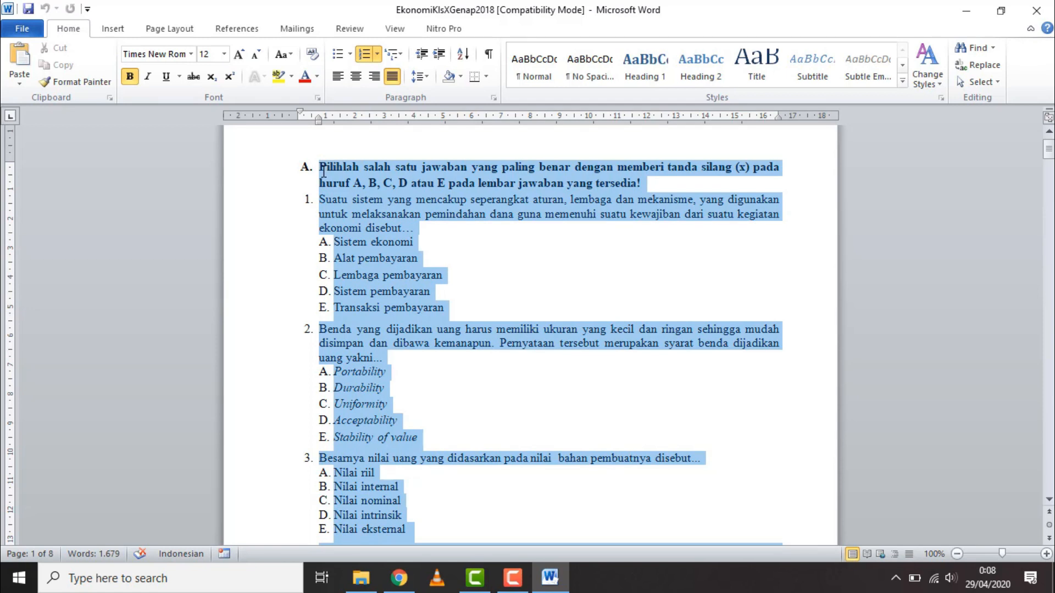
{"action": "left_click", "coordinate": [377, 54]}
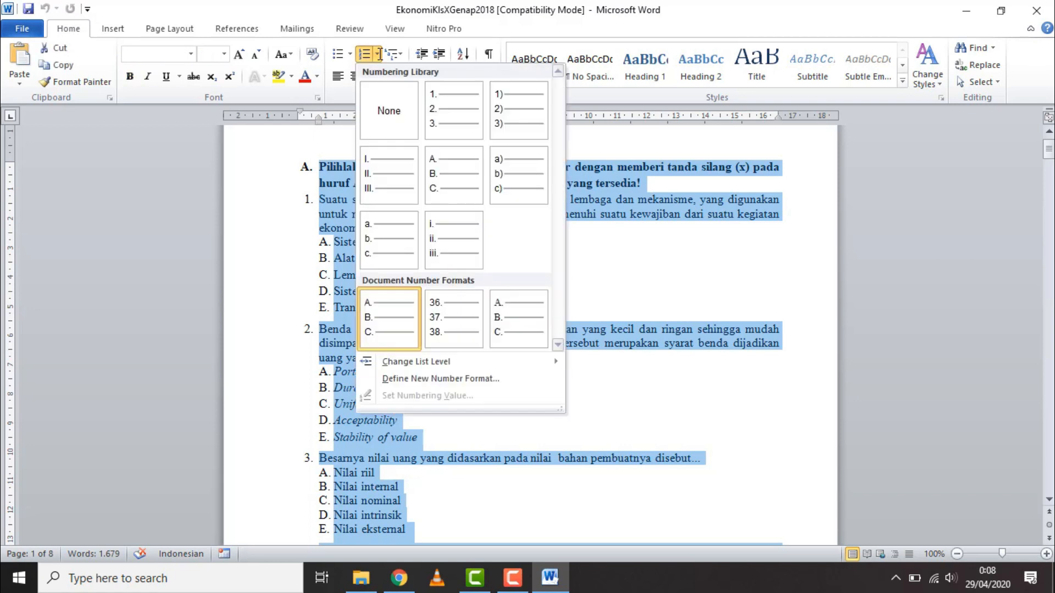
{"action": "left_click", "coordinate": [390, 116]}
{"action": "left_click", "coordinate": [446, 265]}
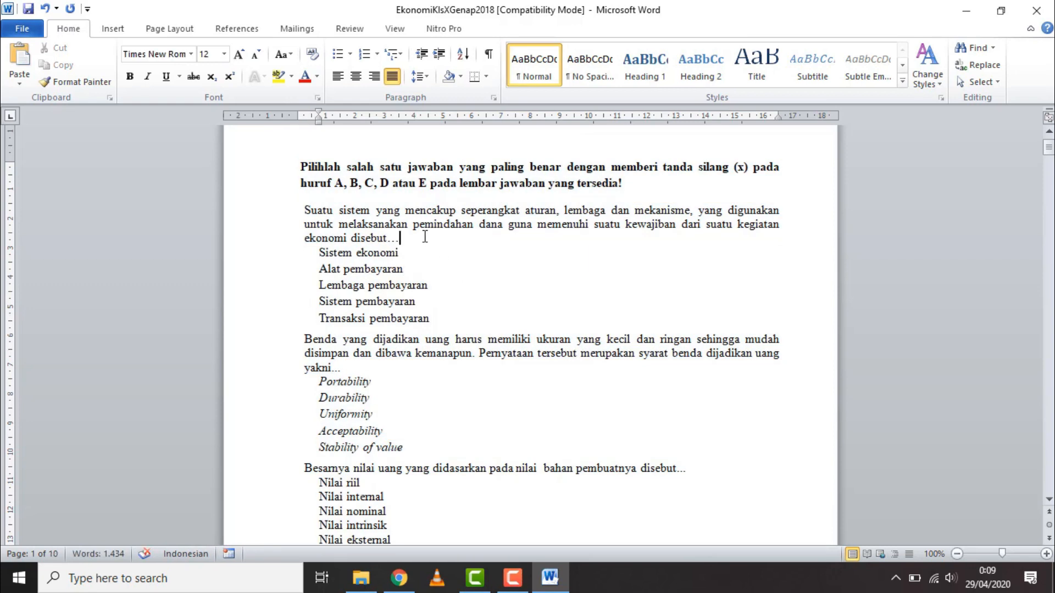
Select the first question paragraph in the Word document
{"action": "left_click_drag", "start_coordinate": [396, 234], "coordinate": [305, 212]}
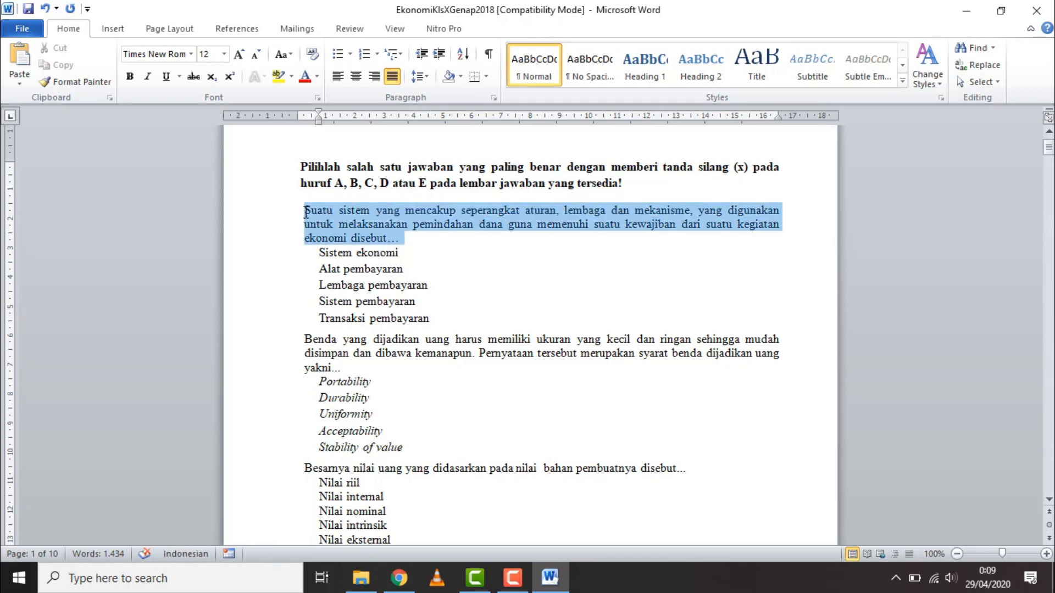
{"action": "left_click", "coordinate": [413, 239]}
{"action": "left_click_drag", "start_coordinate": [413, 239], "coordinate": [312, 213]}
{"action": "key", "text": "ctrl+c"}
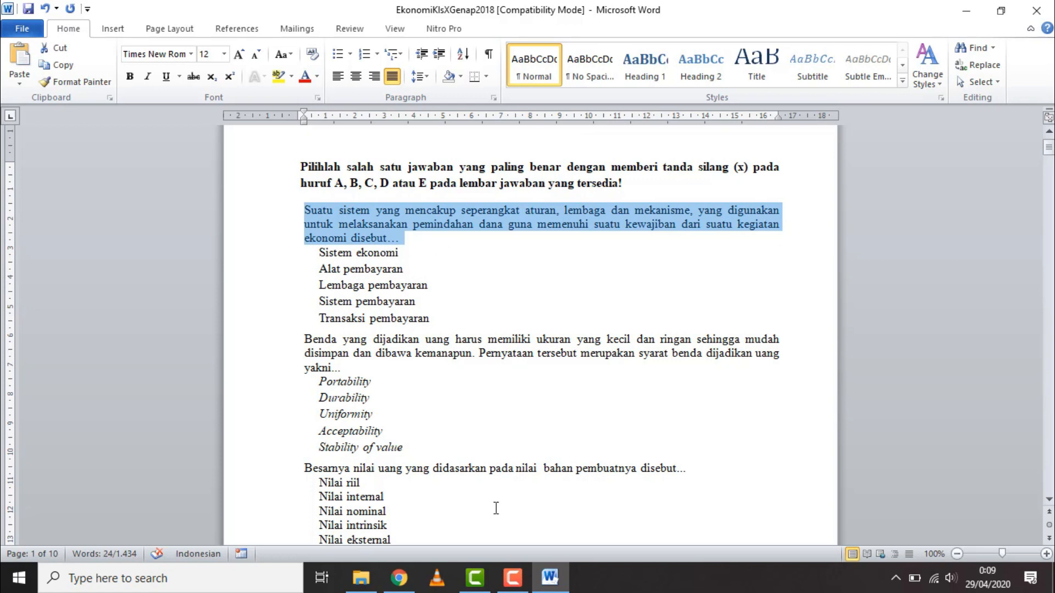
Paste the payment-system question and its five answers, Sistem ekonomi to Transaksi pembayaran, into the form
{"action": "left_click", "coordinate": [400, 577]}
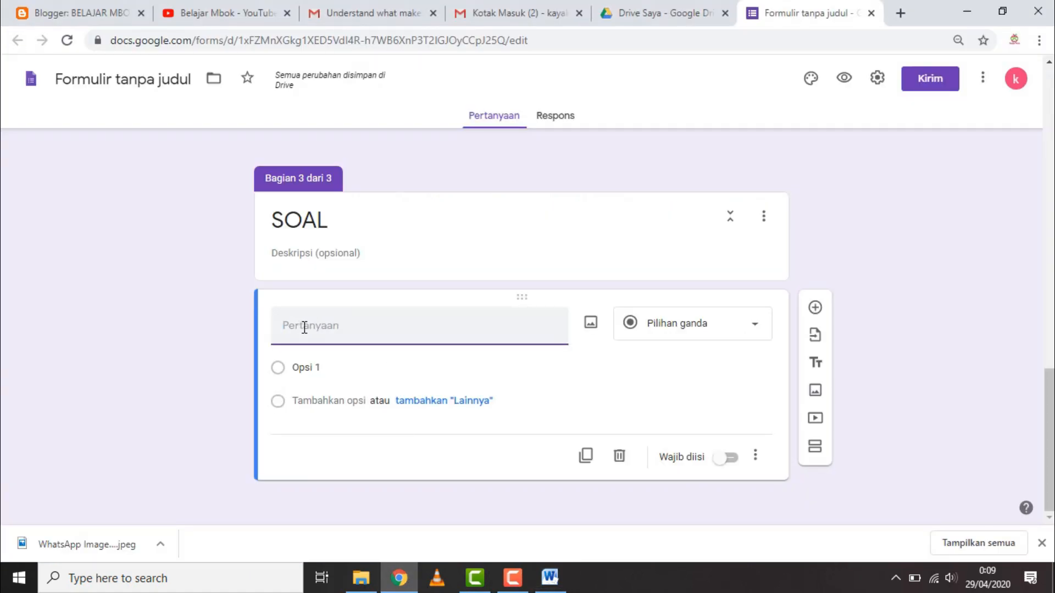
{"action": "key", "text": "ctrl+v"}
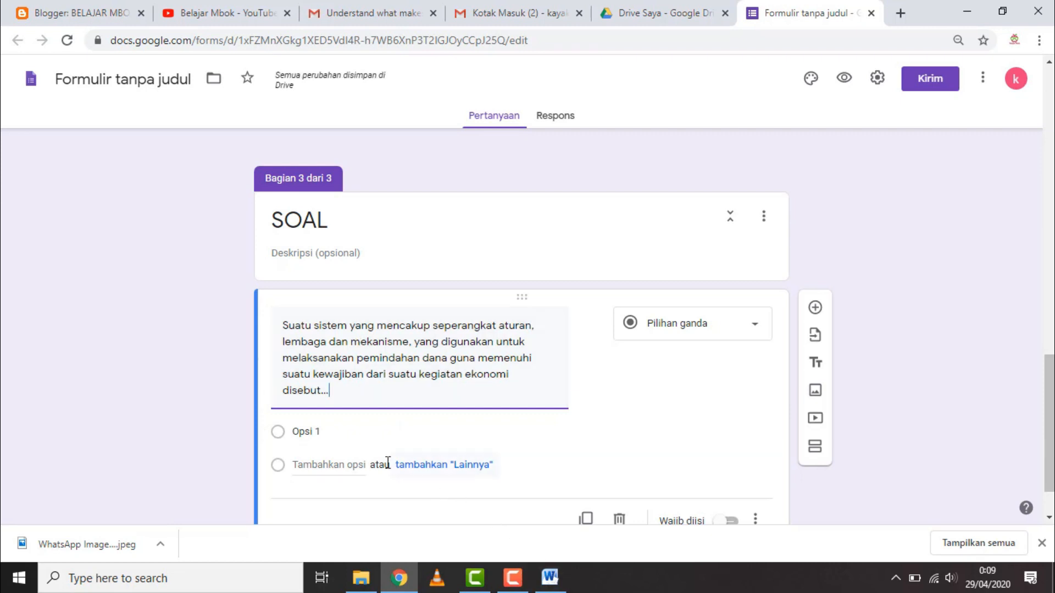
{"action": "left_click", "coordinate": [549, 576]}
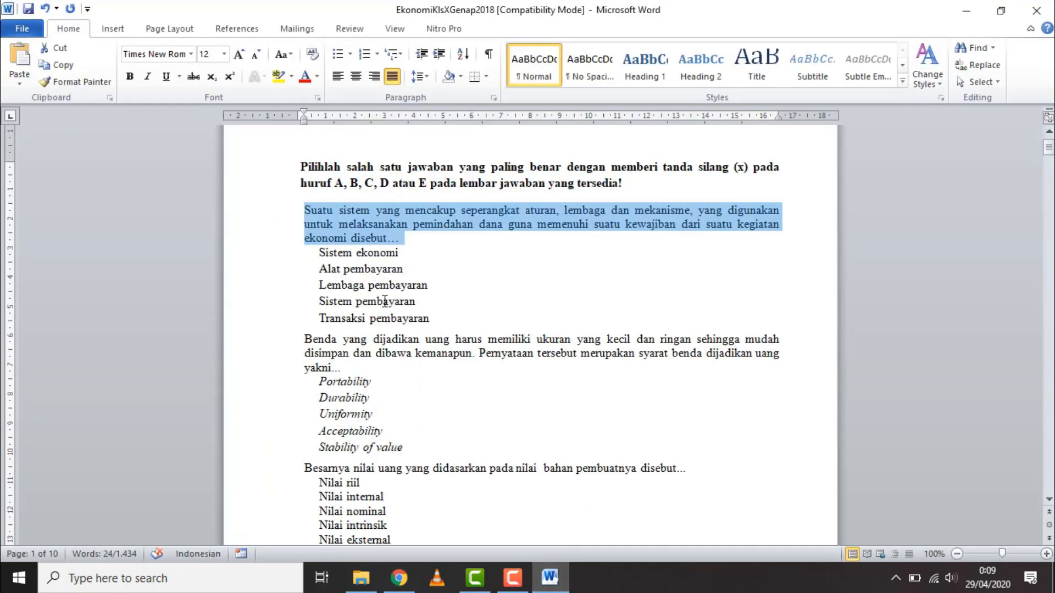
{"action": "left_click_drag", "start_coordinate": [435, 320], "coordinate": [326, 260]}
{"action": "key", "text": "ctrl+c"}
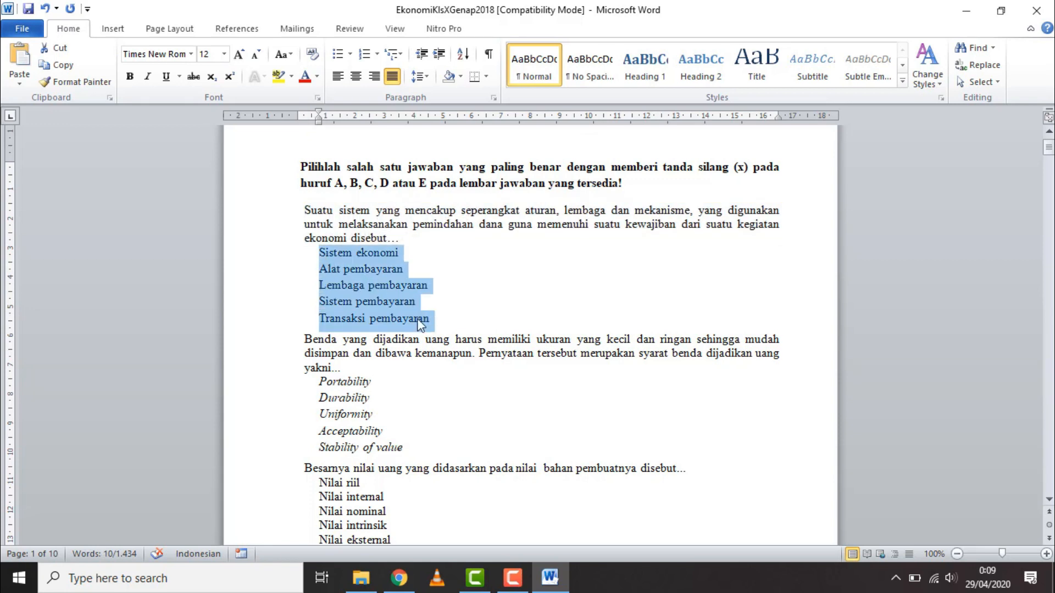
{"action": "left_click", "coordinate": [399, 576]}
{"action": "left_click", "coordinate": [300, 431]}
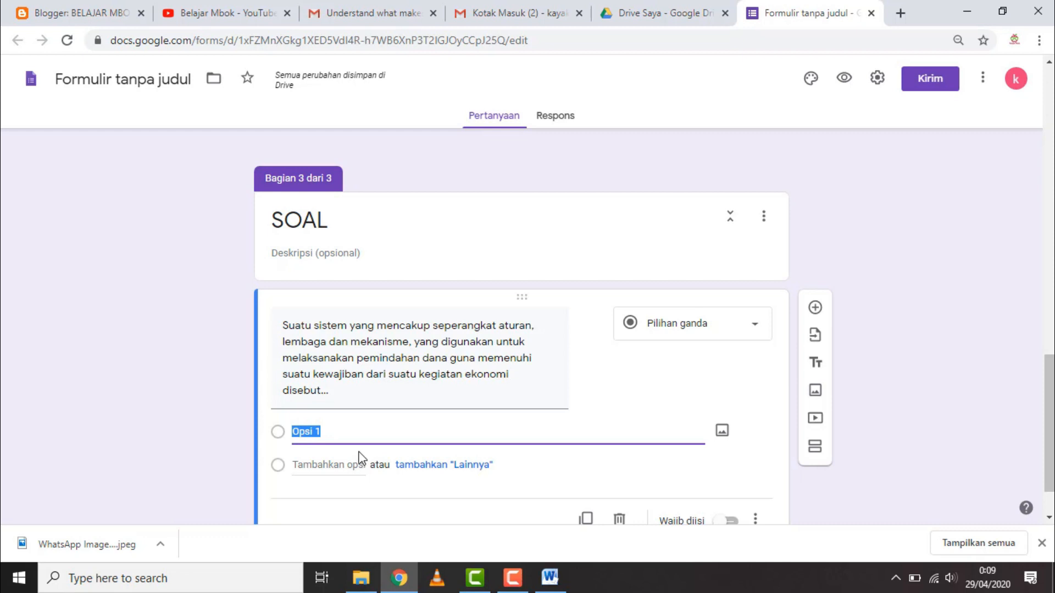
{"action": "key", "text": "ctrl+v"}
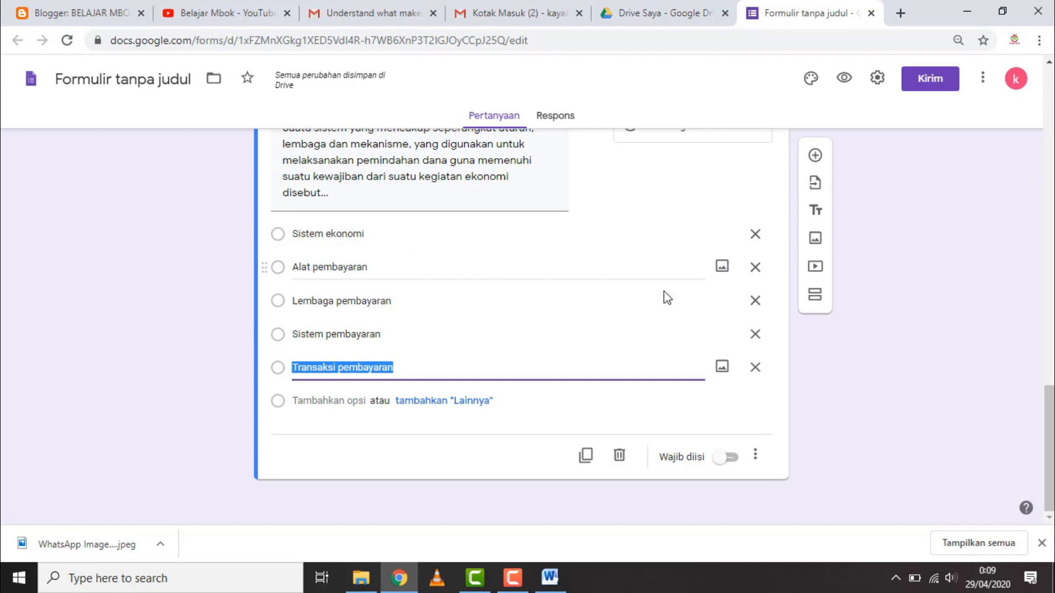
{"action": "left_click", "coordinate": [934, 275]}
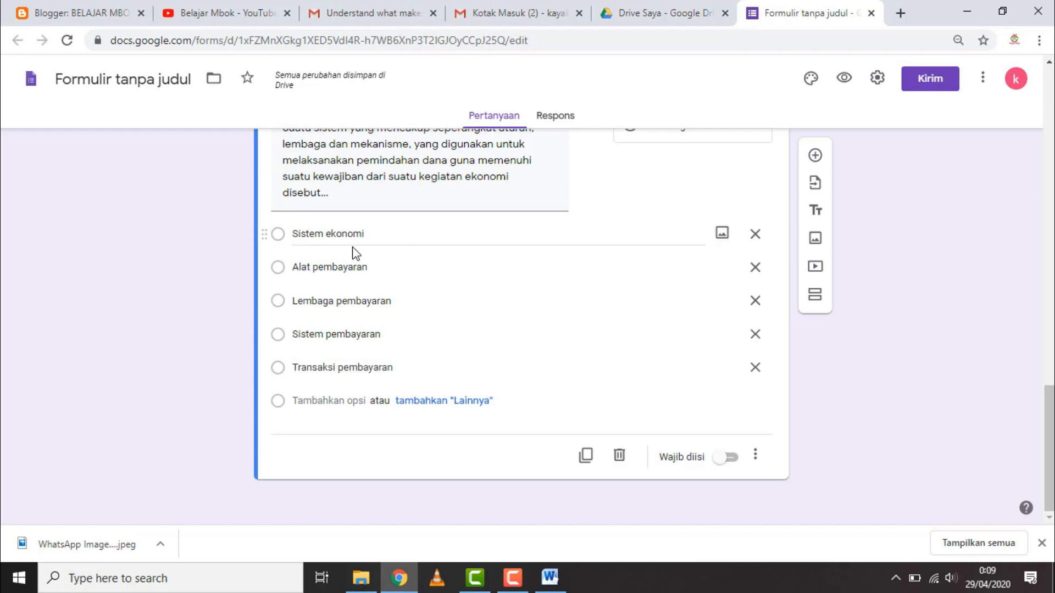
Keep the question type as Pilihan ganda (multiple choice)
{"action": "scroll", "coordinate": [388, 250], "scroll_direction": "up", "scroll_amount": 1}
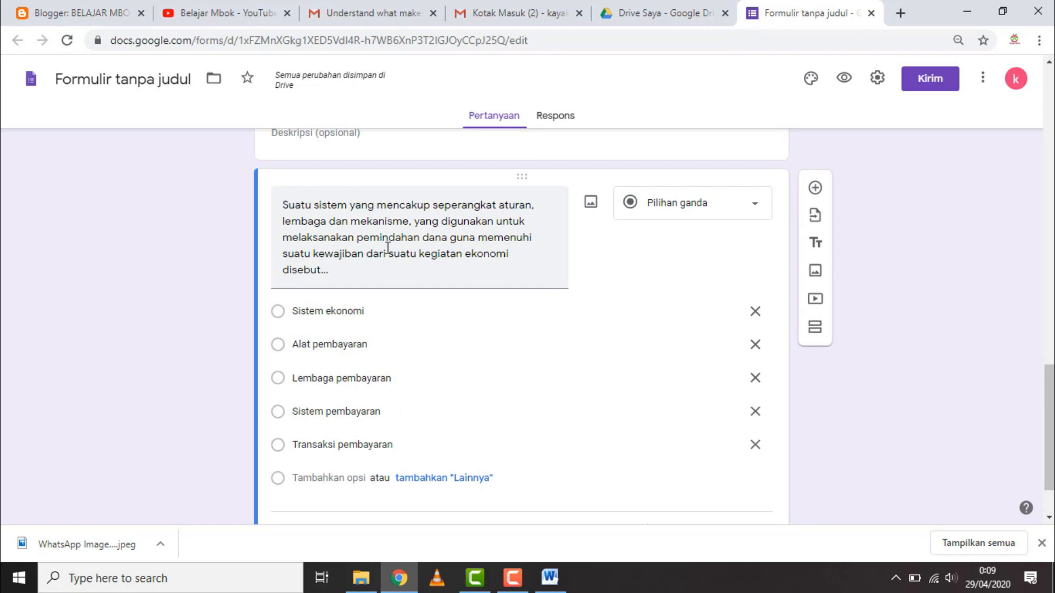
{"action": "left_click", "coordinate": [760, 209]}
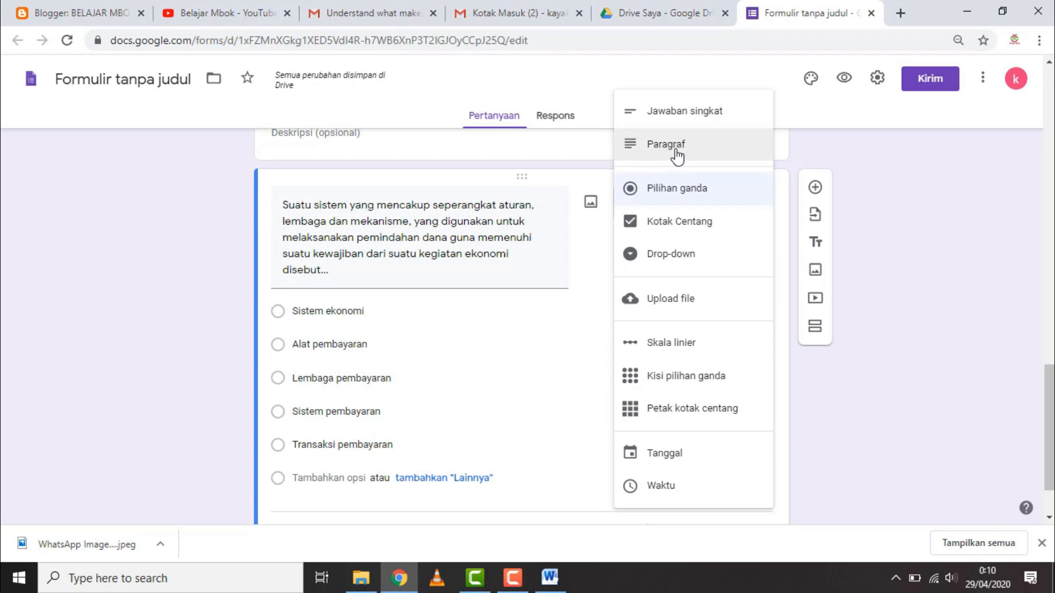
{"action": "left_click", "coordinate": [686, 201]}
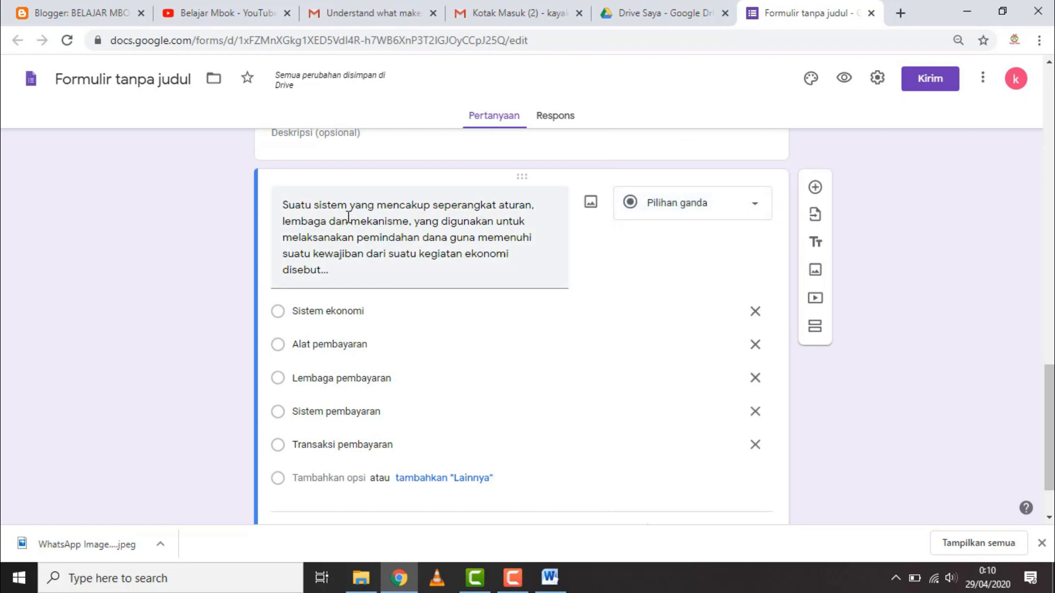
{"action": "scroll", "coordinate": [351, 242], "scroll_direction": "down", "scroll_amount": 2}
{"action": "scroll", "coordinate": [511, 335], "scroll_direction": "up", "scroll_amount": 2}
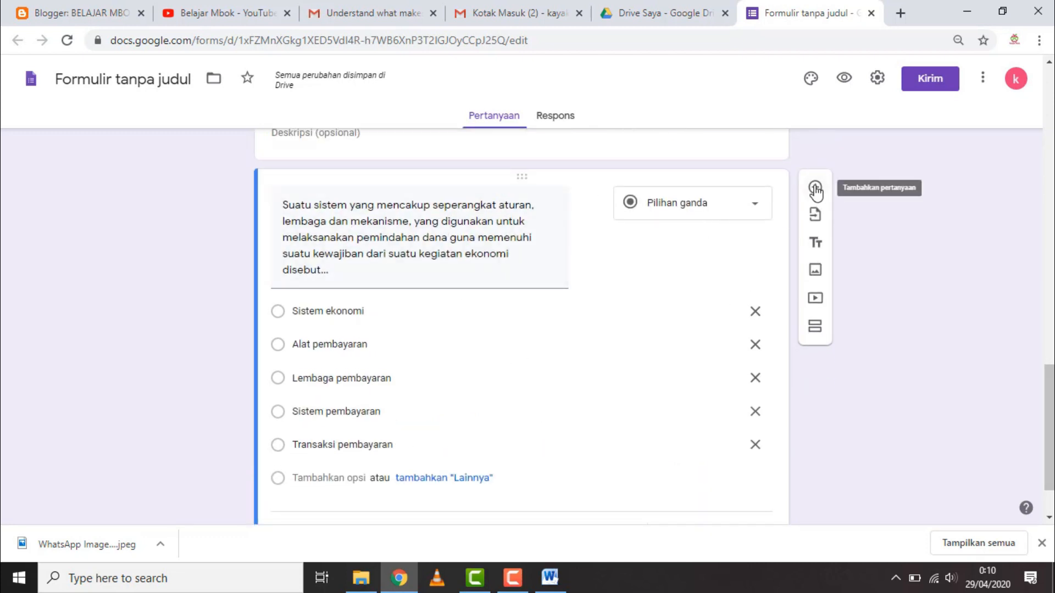
Add a new question and paste the Benda yang dijadikan uang question text from Word
{"action": "left_click", "coordinate": [815, 188]}
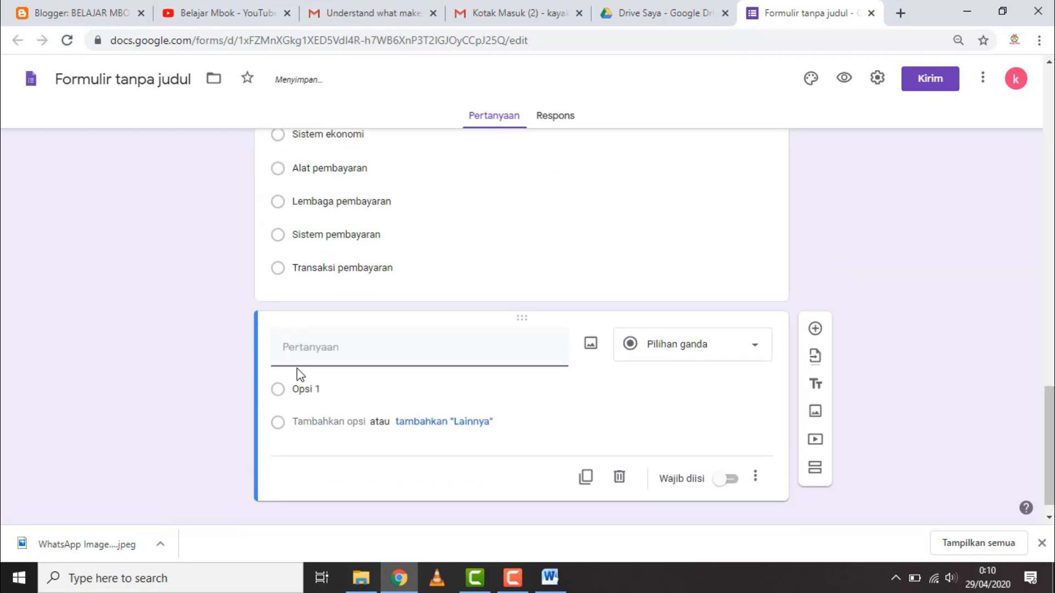
{"action": "left_click", "coordinate": [566, 590]}
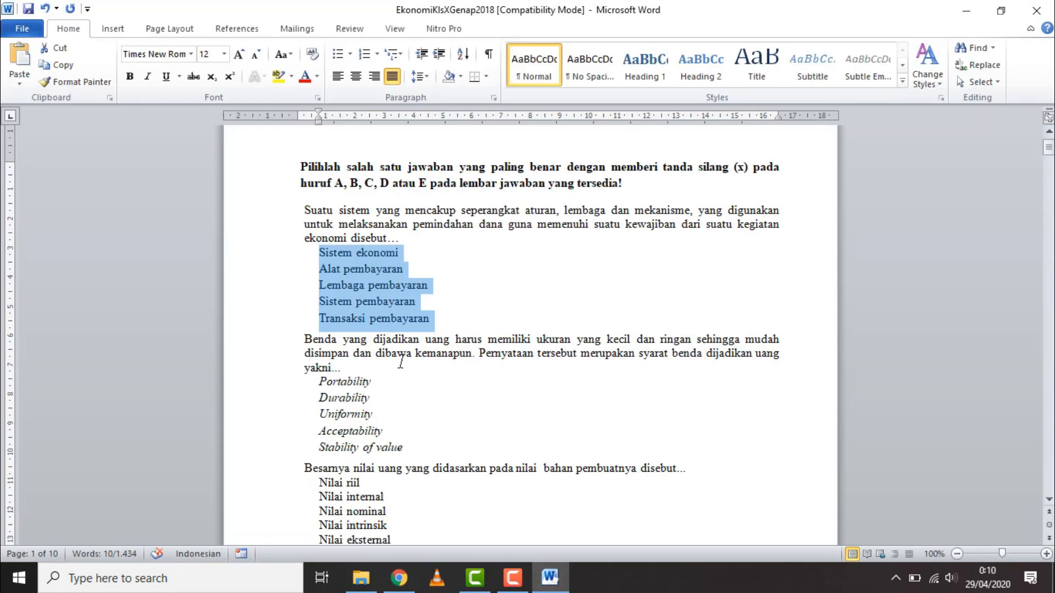
{"action": "left_click", "coordinate": [305, 339]}
{"action": "left_click_drag", "start_coordinate": [305, 339], "coordinate": [346, 366]}
{"action": "key", "text": "ctrl+c"}
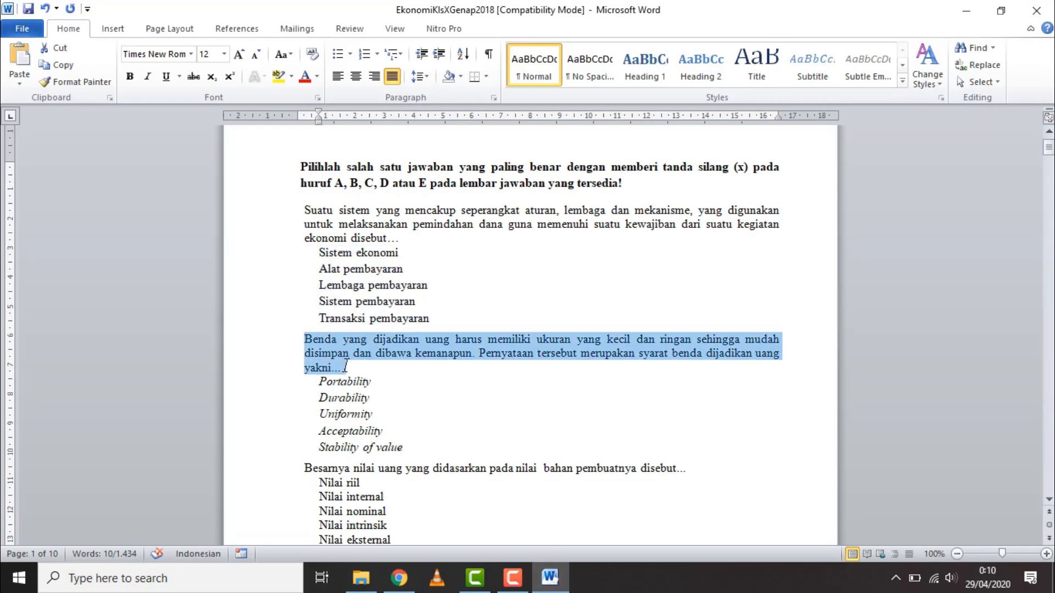
{"action": "left_click", "coordinate": [399, 577]}
{"action": "key", "text": "ctrl+v"}
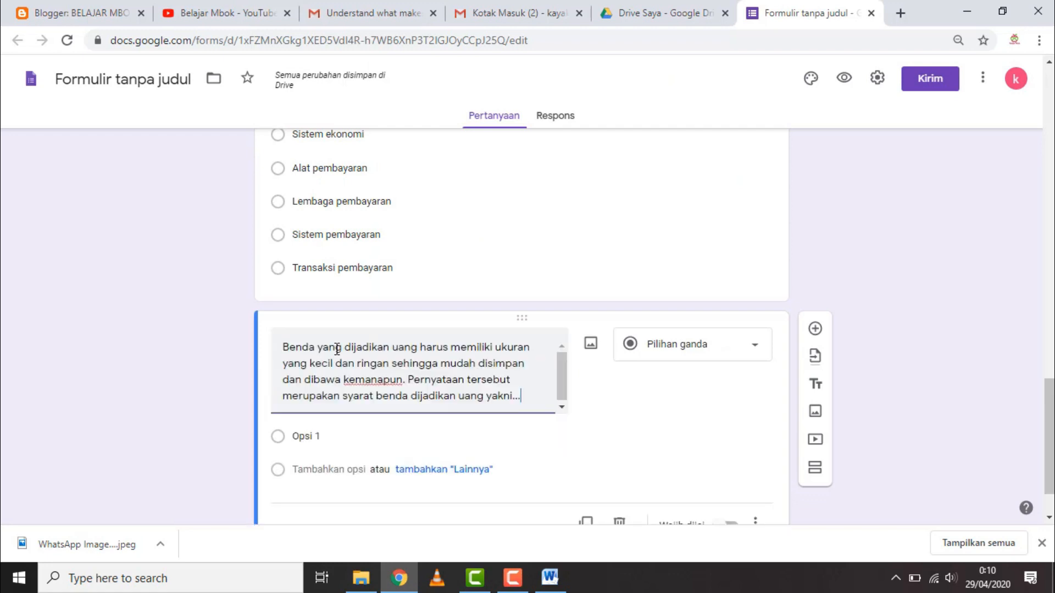
Paste the five answers Portability through Stability of value, then add another blank question
{"action": "left_click", "coordinate": [550, 578]}
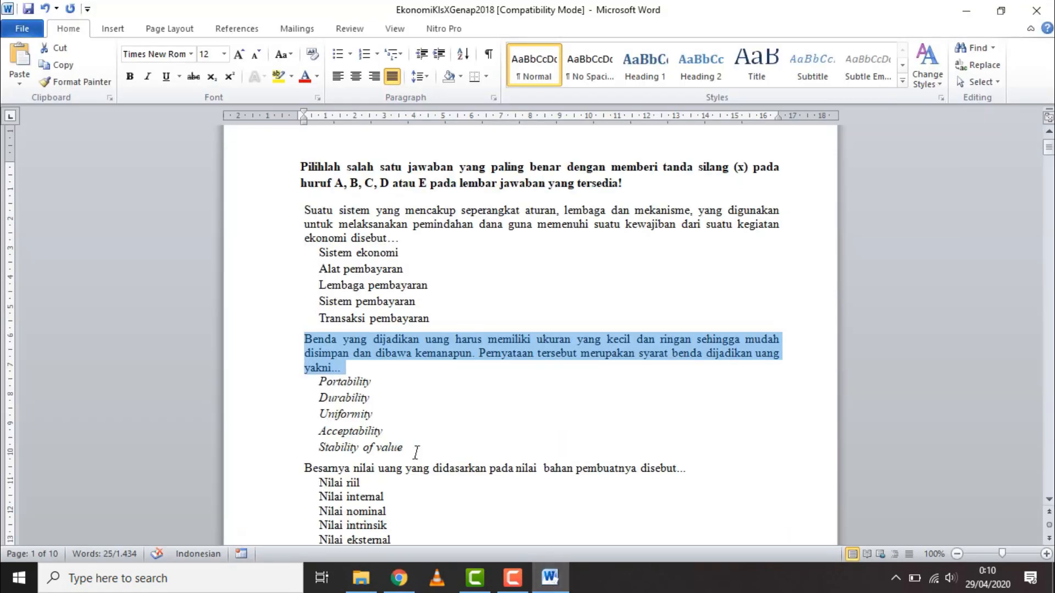
{"action": "left_click_drag", "start_coordinate": [320, 380], "coordinate": [408, 449]}
{"action": "key", "text": "ctrl+c"}
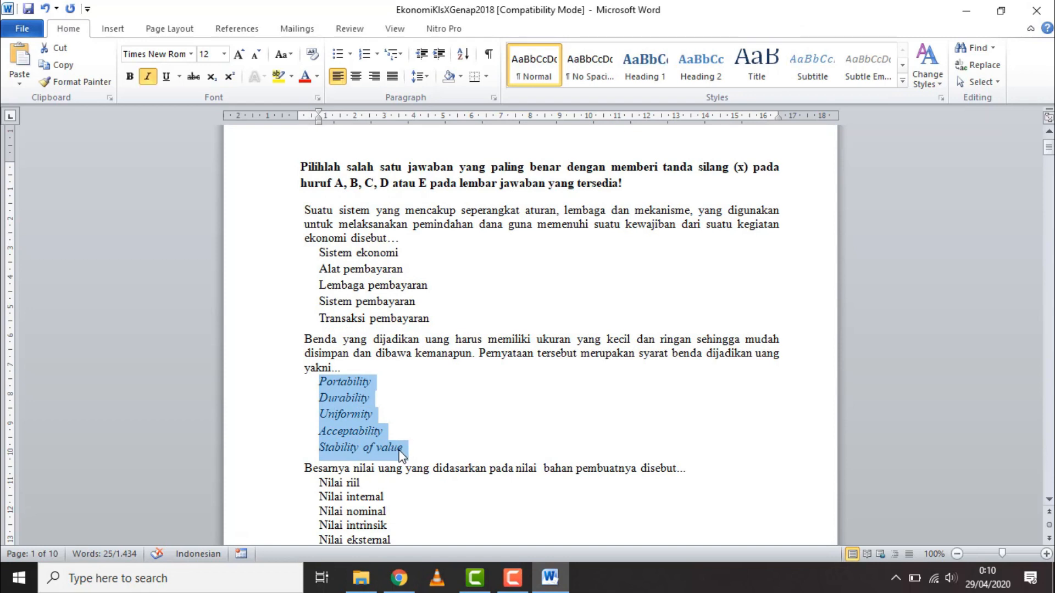
{"action": "left_click", "coordinate": [399, 578]}
{"action": "left_click", "coordinate": [318, 436]}
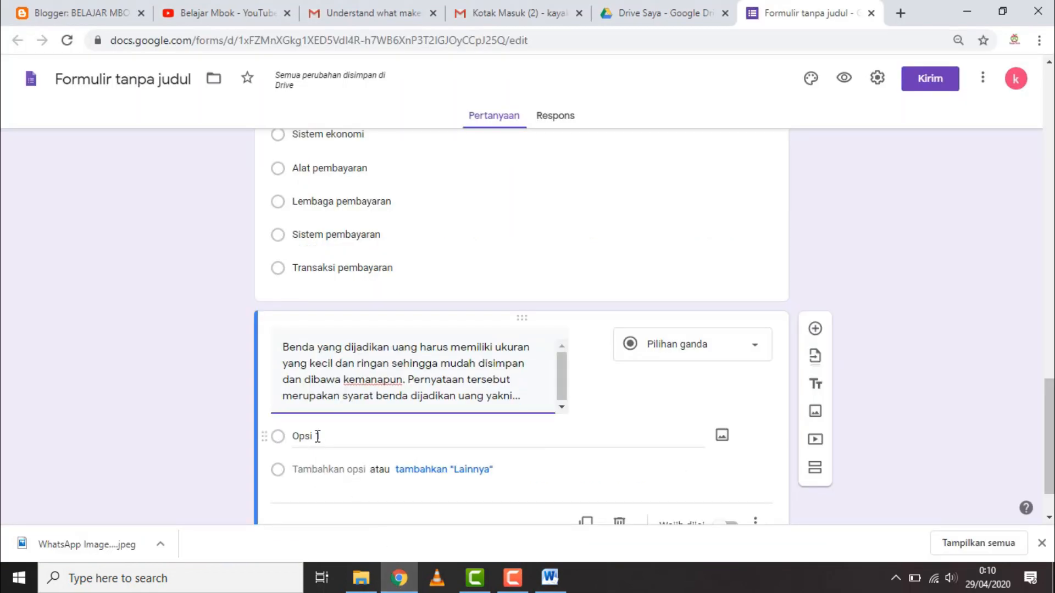
{"action": "key", "text": "ctrl+v"}
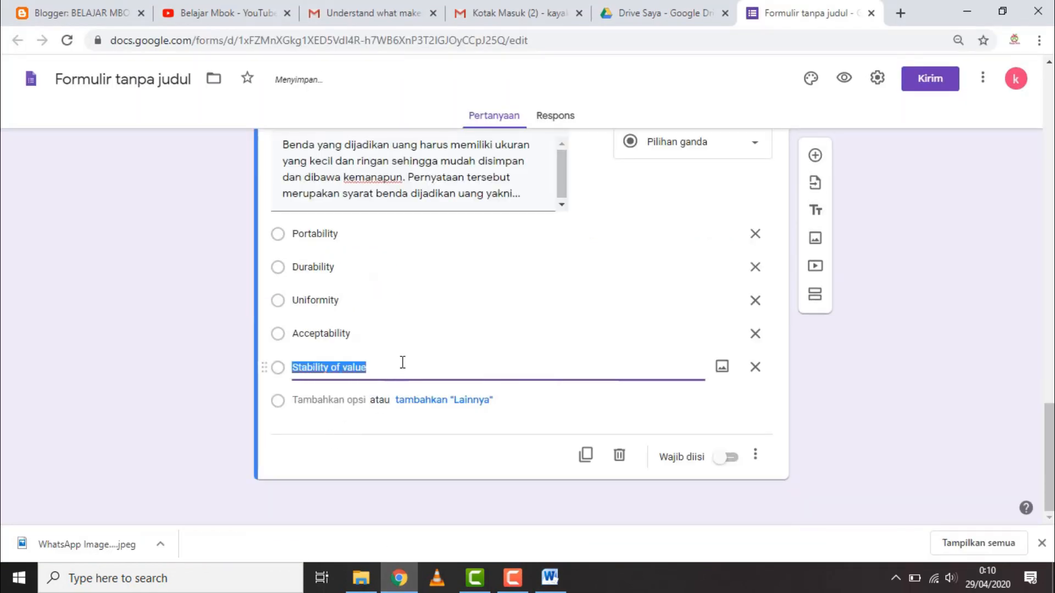
{"action": "left_click", "coordinate": [850, 323]}
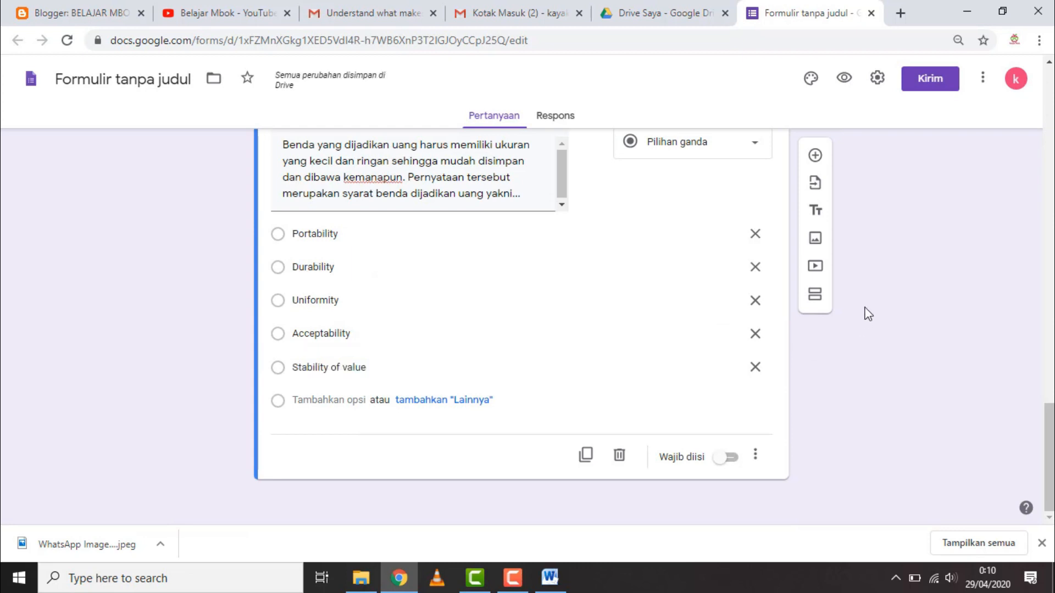
{"action": "scroll", "coordinate": [865, 302], "scroll_direction": "up", "scroll_amount": 3}
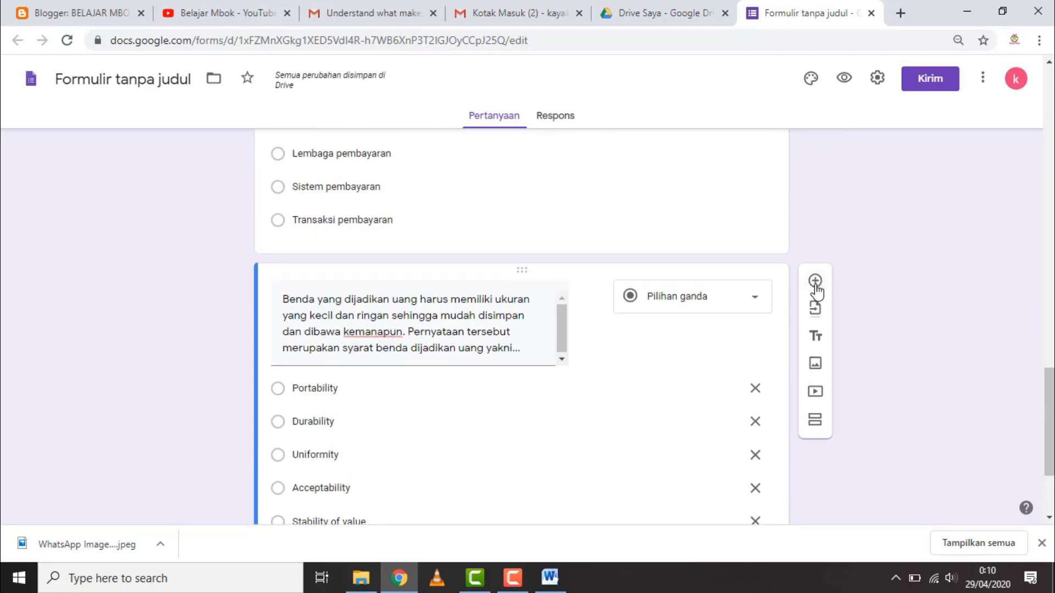
{"action": "left_click", "coordinate": [816, 282]}
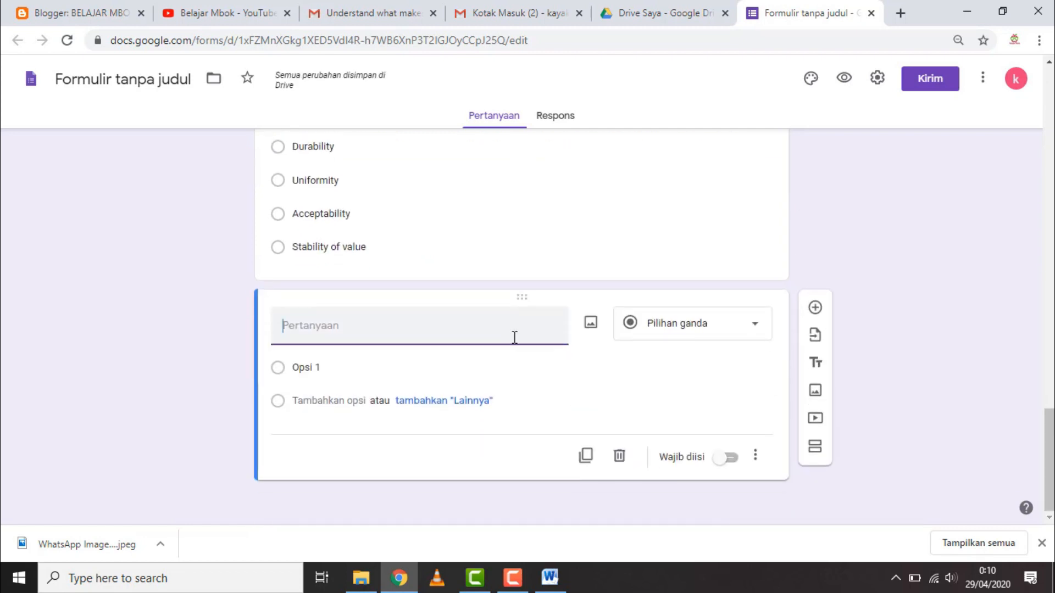
Copy the Besarnya nilai uang question from Word into the new question
{"action": "left_click", "coordinate": [549, 576]}
{"action": "scroll", "coordinate": [375, 347], "scroll_direction": "down", "scroll_amount": 2}
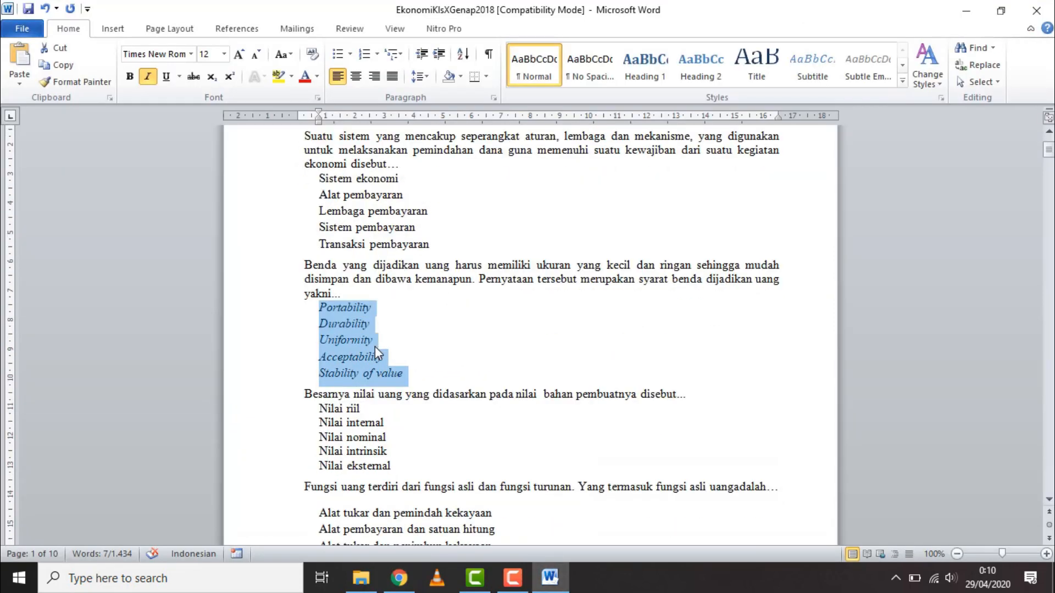
{"action": "left_click_drag", "start_coordinate": [307, 389], "coordinate": [677, 393]}
{"action": "key", "text": "ctrl+c"}
{"action": "key", "text": "alt+Tab"}
{"action": "key", "text": "ctrl+v"}
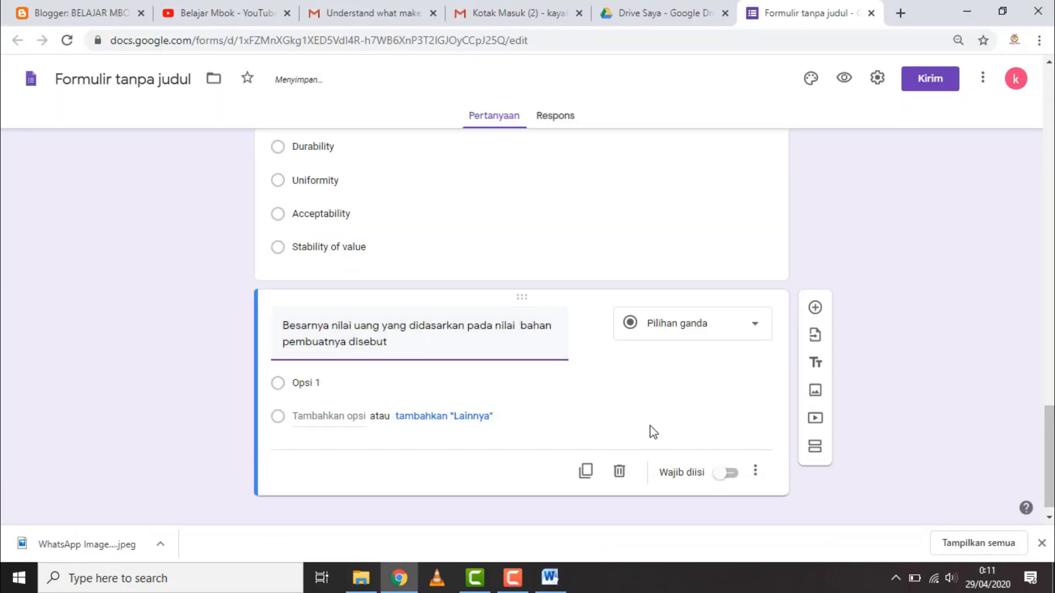
Paste the five answers, Nilai riil through Nilai eksternal, over the placeholder option
{"action": "left_click", "coordinate": [549, 577]}
{"action": "left_click", "coordinate": [320, 409]}
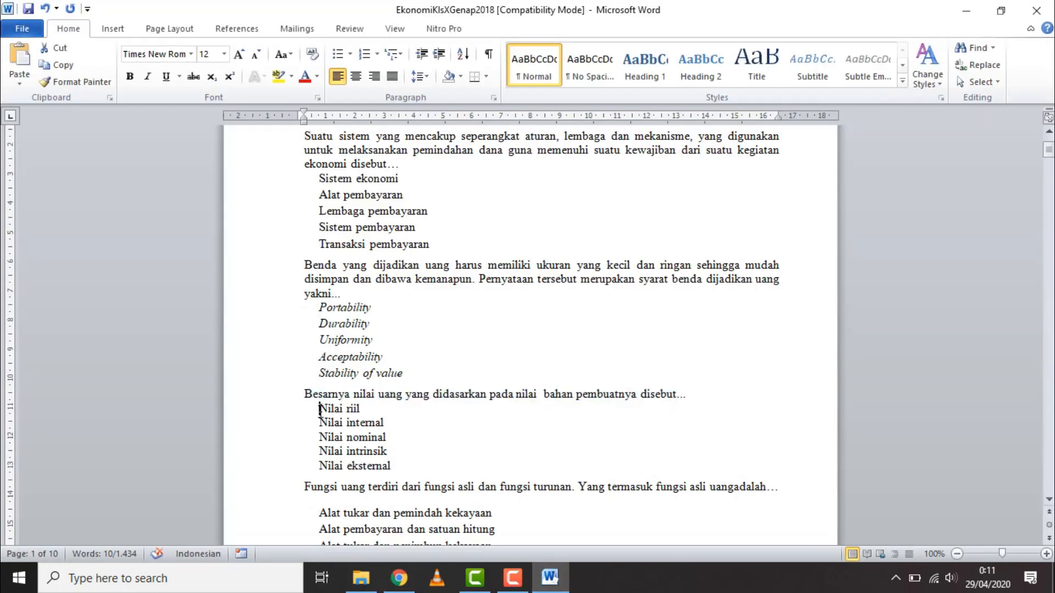
{"action": "left_click_drag", "start_coordinate": [319, 409], "coordinate": [424, 469]}
{"action": "left_click", "coordinate": [399, 577]}
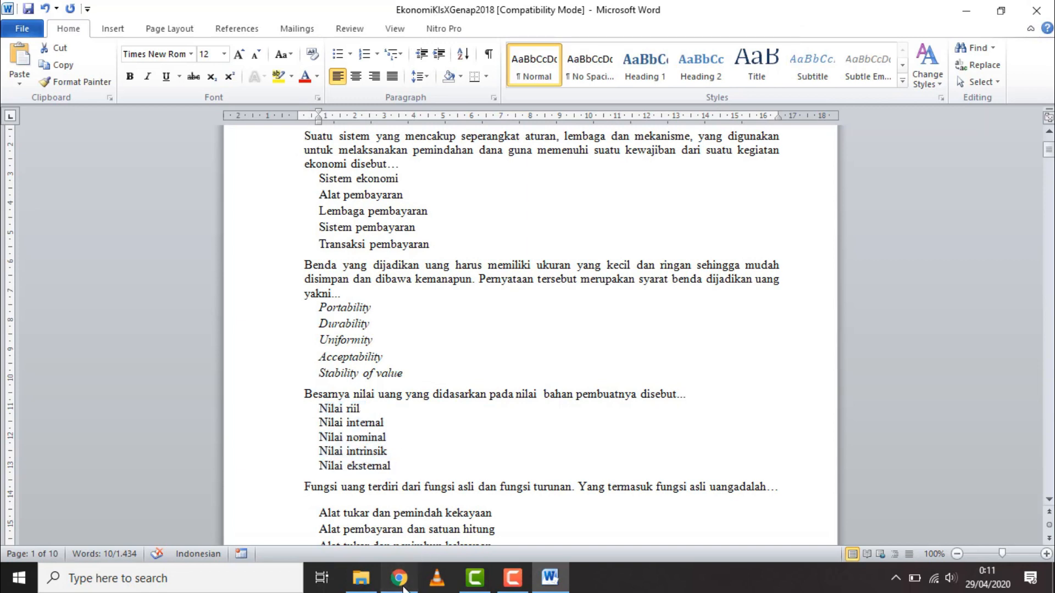
{"action": "left_click", "coordinate": [312, 386]}
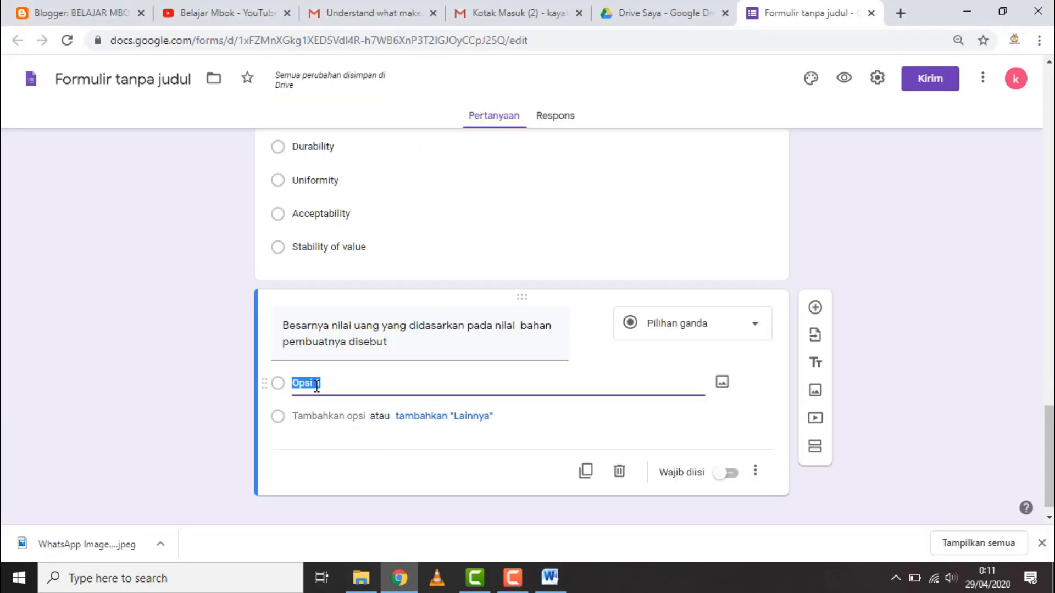
{"action": "key", "text": "ctrl+v"}
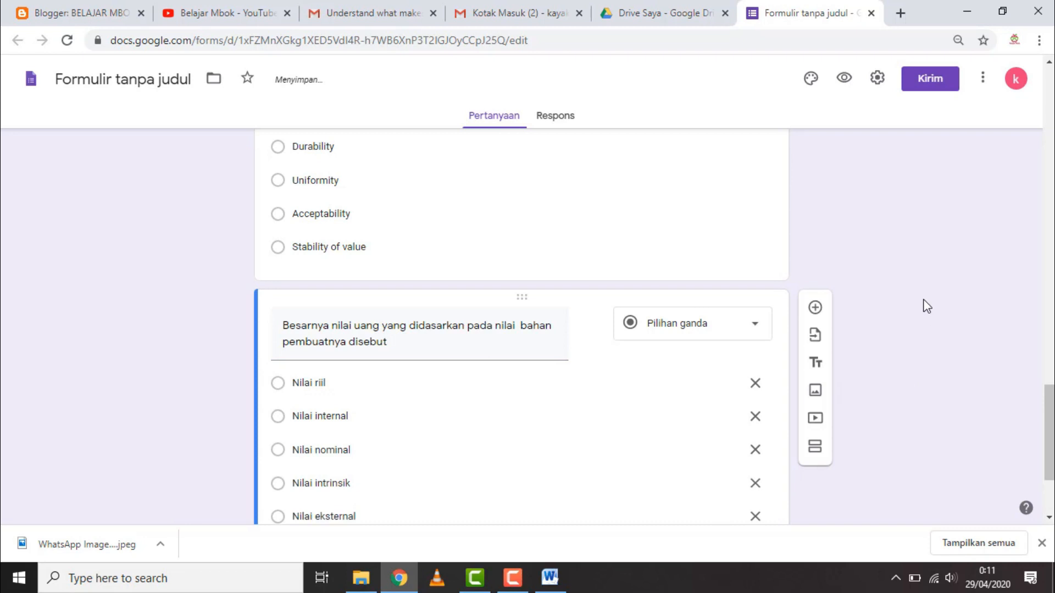
Switch on Wajib diisi for the Suatu sistem question
{"action": "scroll", "coordinate": [883, 291], "scroll_direction": "up", "scroll_amount": 10}
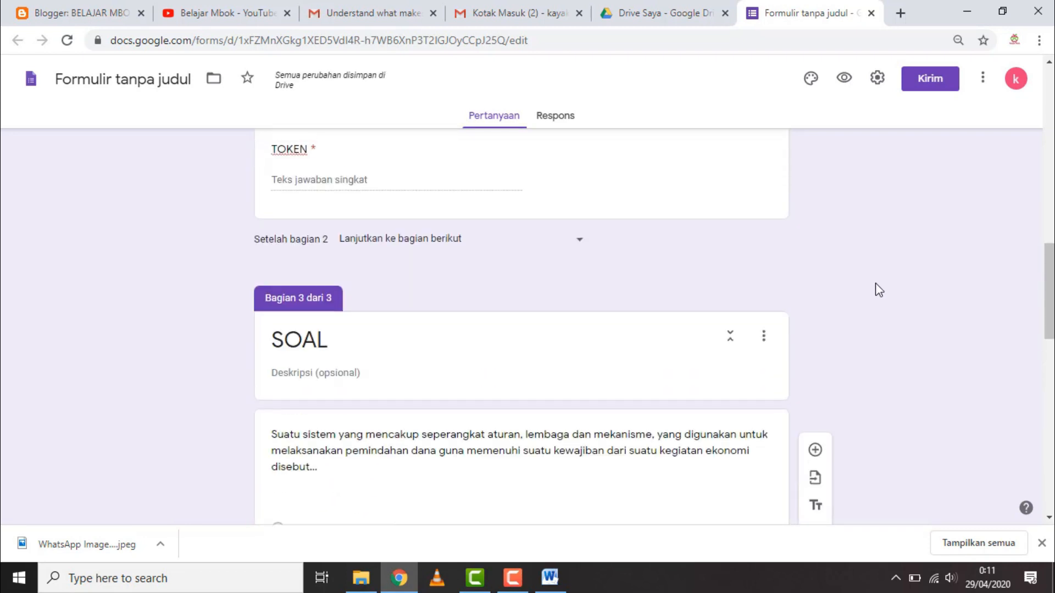
{"action": "scroll", "coordinate": [879, 291], "scroll_direction": "down", "scroll_amount": 4}
{"action": "scroll", "coordinate": [878, 296], "scroll_direction": "down", "scroll_amount": 4}
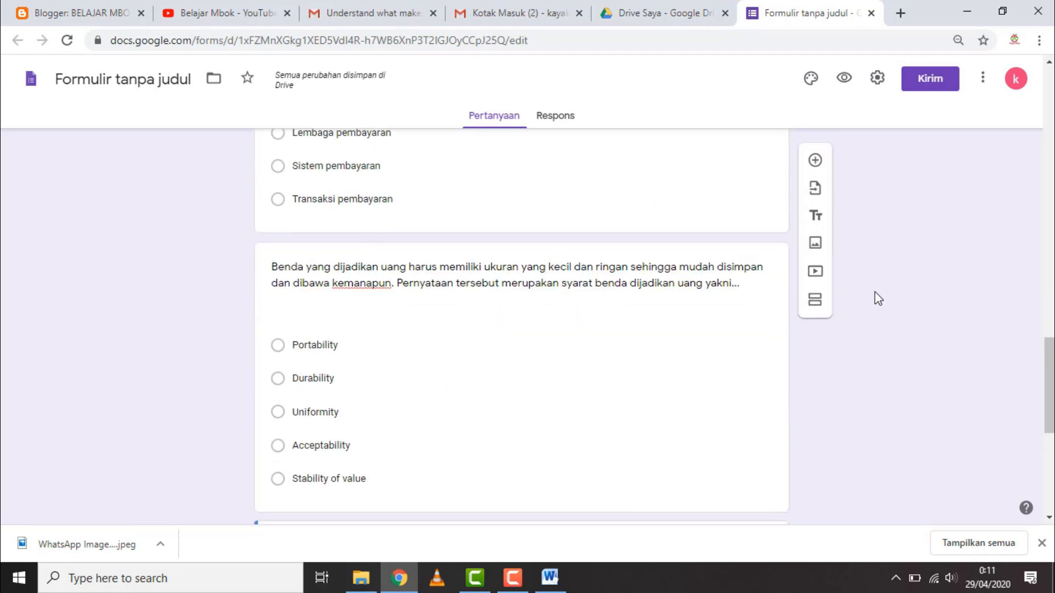
{"action": "scroll", "coordinate": [873, 297], "scroll_direction": "down", "scroll_amount": 7}
{"action": "scroll", "coordinate": [871, 302], "scroll_direction": "up", "scroll_amount": 8}
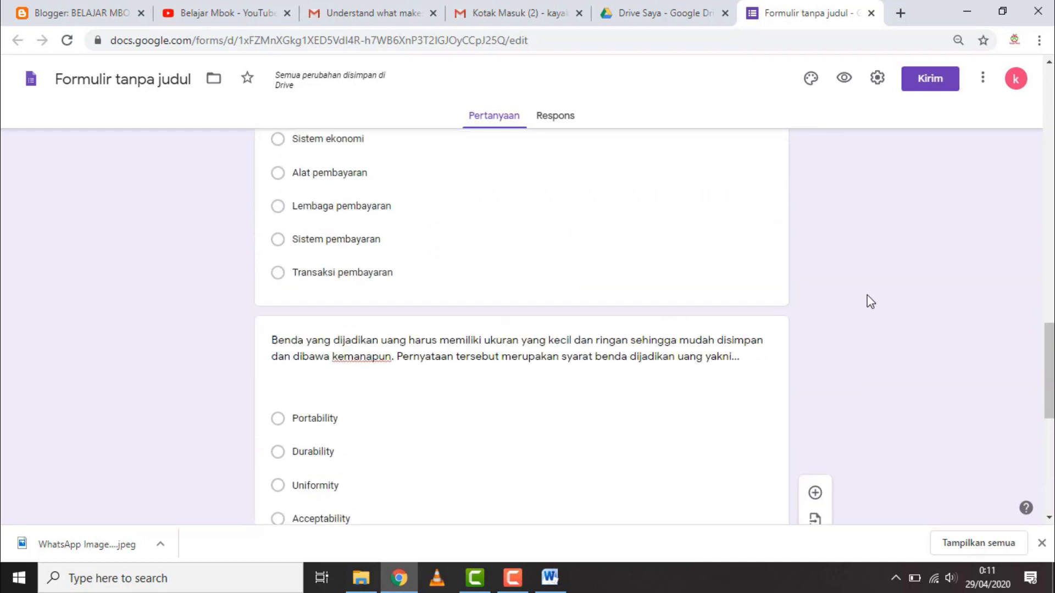
{"action": "scroll", "coordinate": [867, 296], "scroll_direction": "up", "scroll_amount": 12}
{"action": "scroll", "coordinate": [865, 299], "scroll_direction": "down", "scroll_amount": 17}
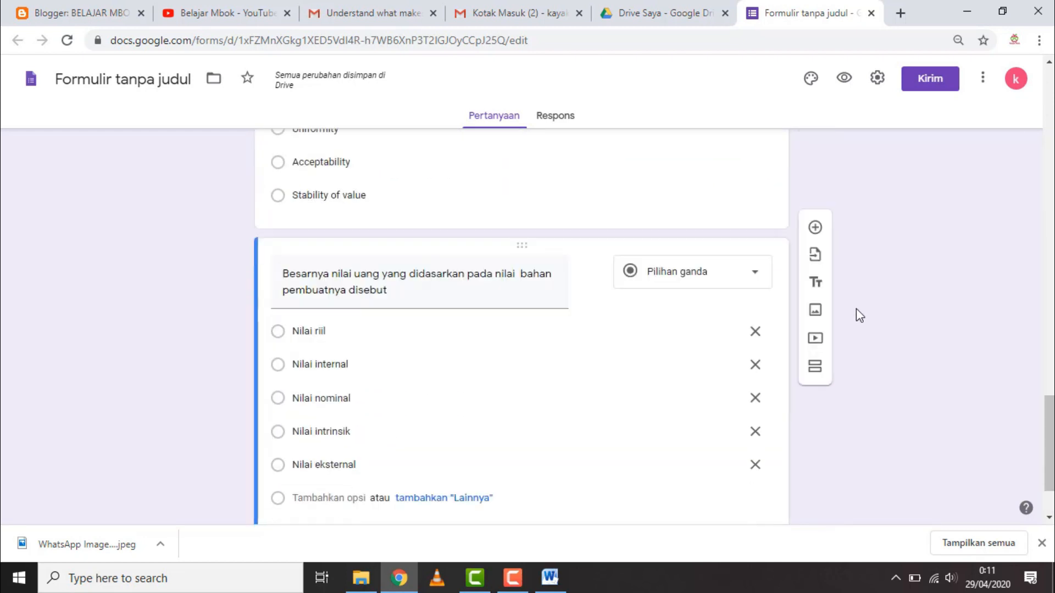
{"action": "scroll", "coordinate": [857, 313], "scroll_direction": "down", "scroll_amount": 2}
{"action": "scroll", "coordinate": [849, 312], "scroll_direction": "up", "scroll_amount": 8}
{"action": "scroll", "coordinate": [842, 305], "scroll_direction": "up", "scroll_amount": 5}
{"action": "scroll", "coordinate": [832, 301], "scroll_direction": "down", "scroll_amount": 2}
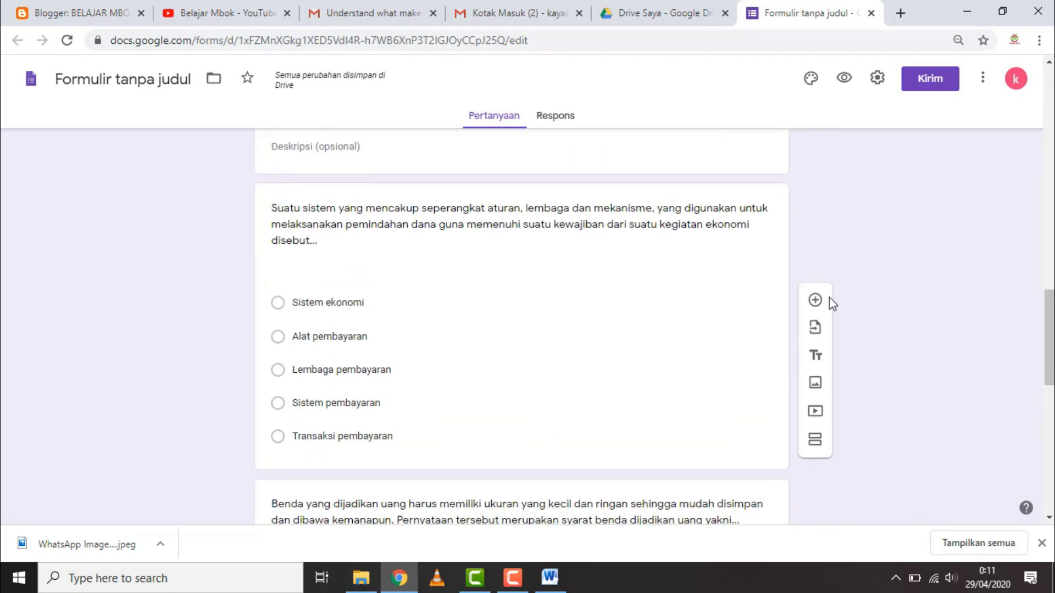
{"action": "left_click", "coordinate": [625, 367]}
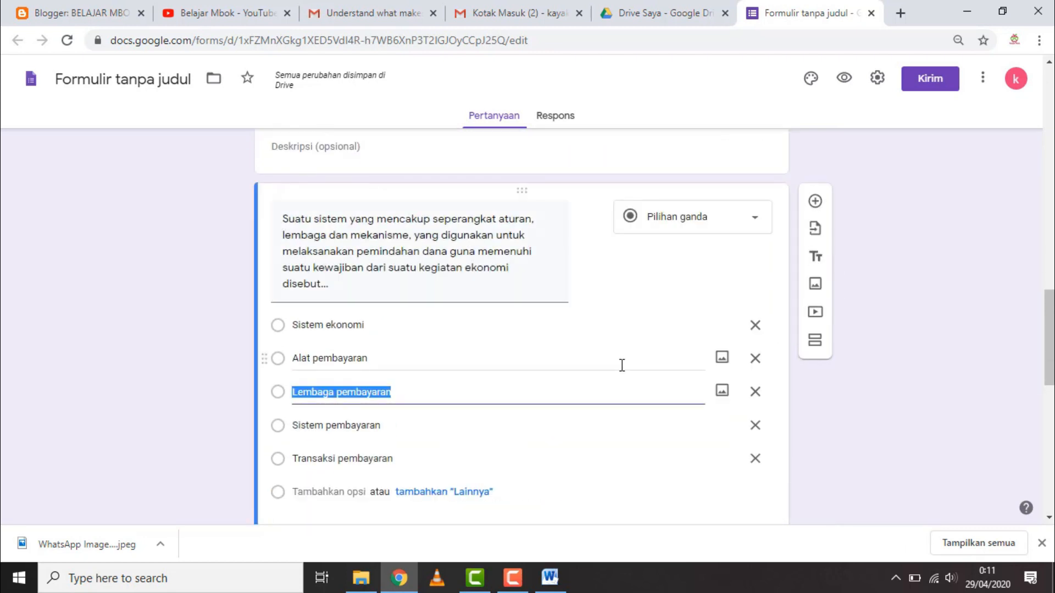
{"action": "scroll", "coordinate": [626, 368], "scroll_direction": "down", "scroll_amount": 4}
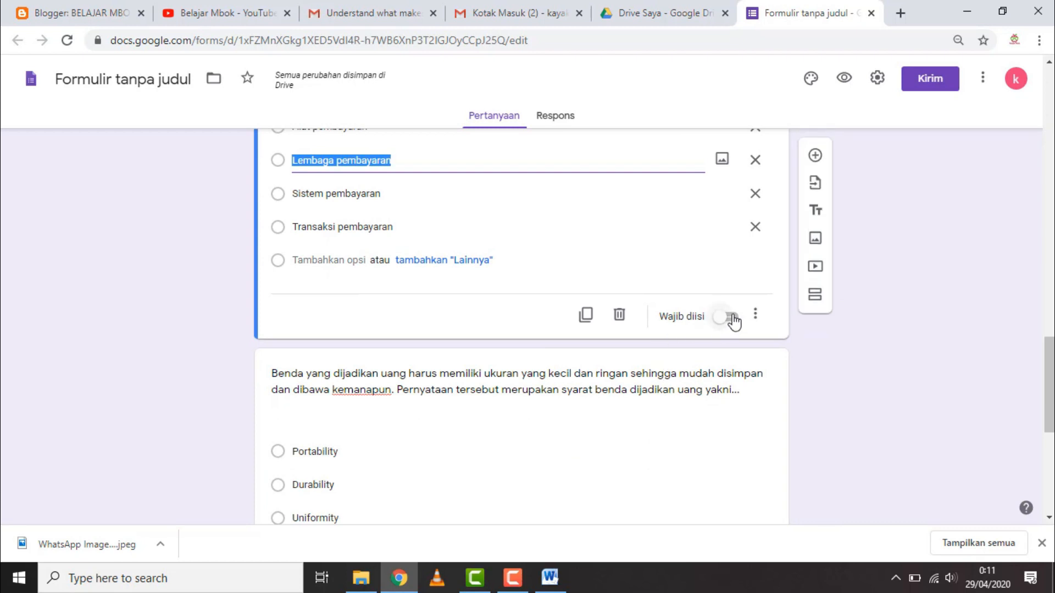
{"action": "left_click", "coordinate": [732, 318]}
{"action": "left_click", "coordinate": [832, 337]}
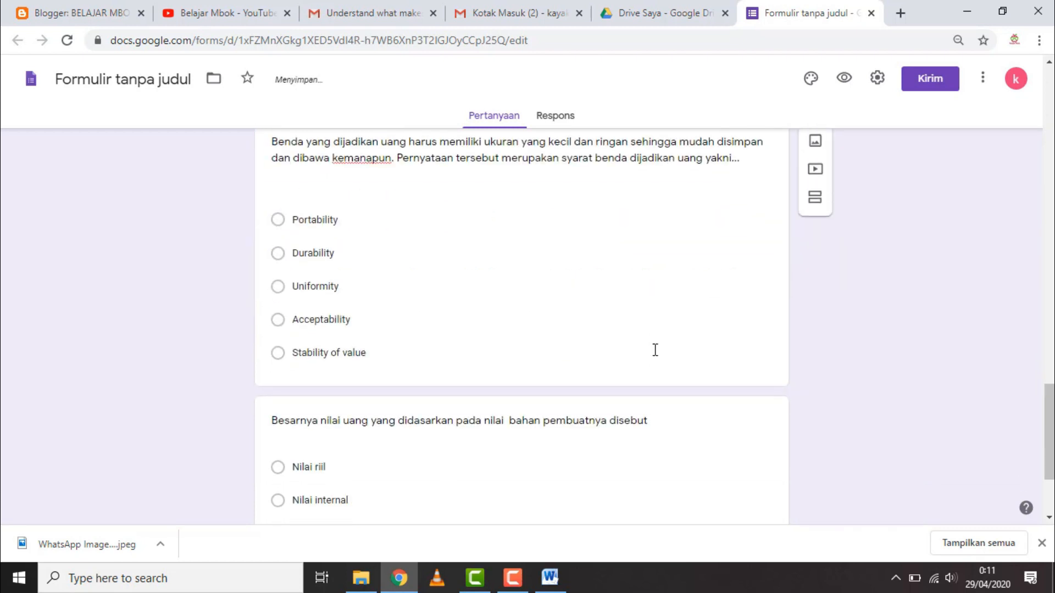
Switch on Wajib diisi for the Benda and Besarnya questions too
{"action": "left_click", "coordinate": [621, 337]}
{"action": "left_click", "coordinate": [732, 363]}
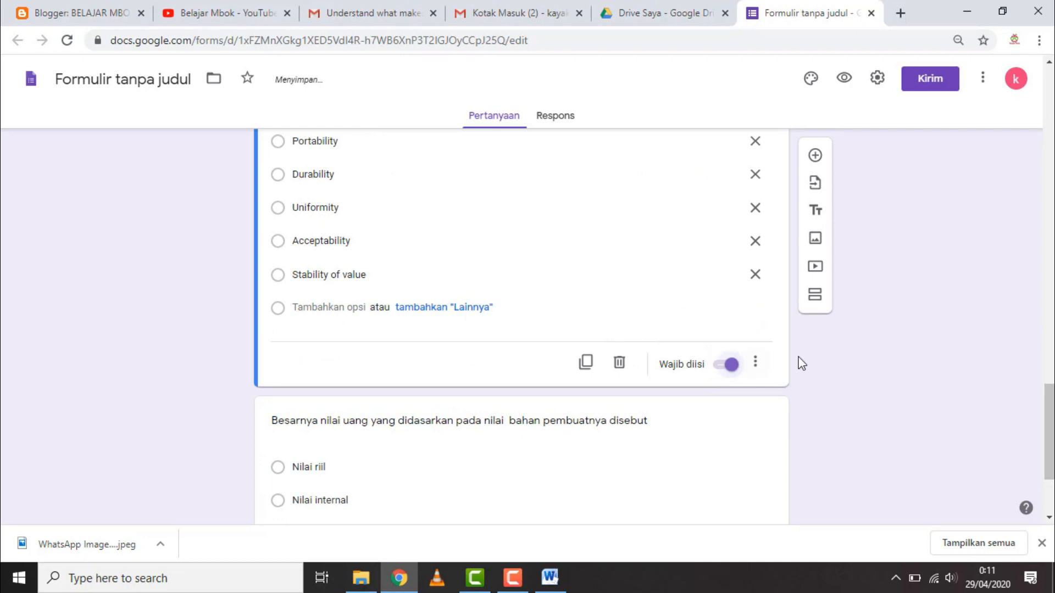
{"action": "scroll", "coordinate": [846, 353], "scroll_direction": "down", "scroll_amount": 2}
{"action": "scroll", "coordinate": [844, 347], "scroll_direction": "down", "scroll_amount": 1}
{"action": "left_click", "coordinate": [671, 409]}
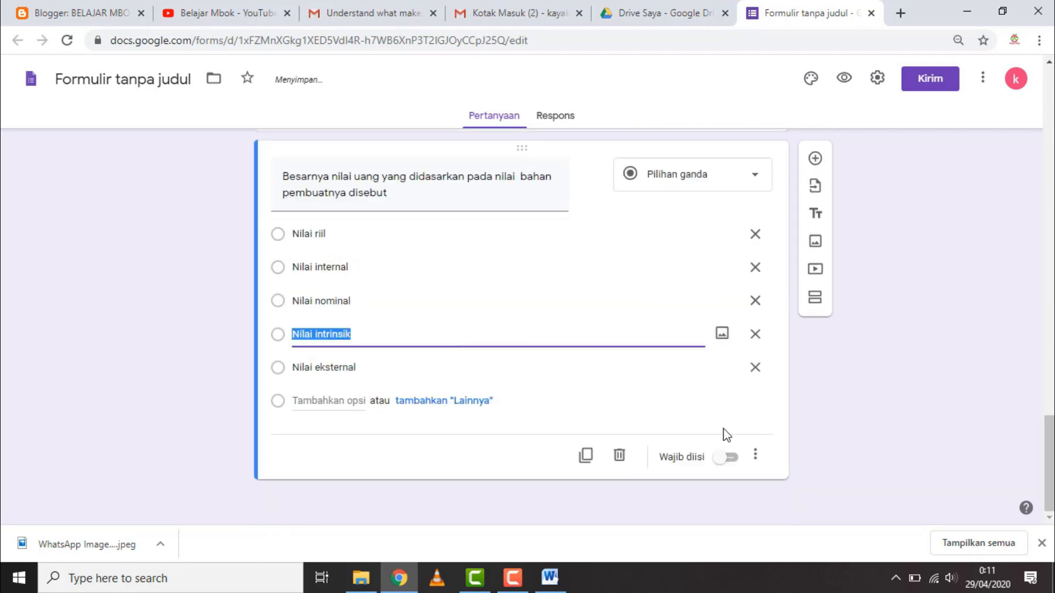
{"action": "left_click", "coordinate": [733, 461]}
{"action": "scroll", "coordinate": [895, 358], "scroll_direction": "up", "scroll_amount": 6}
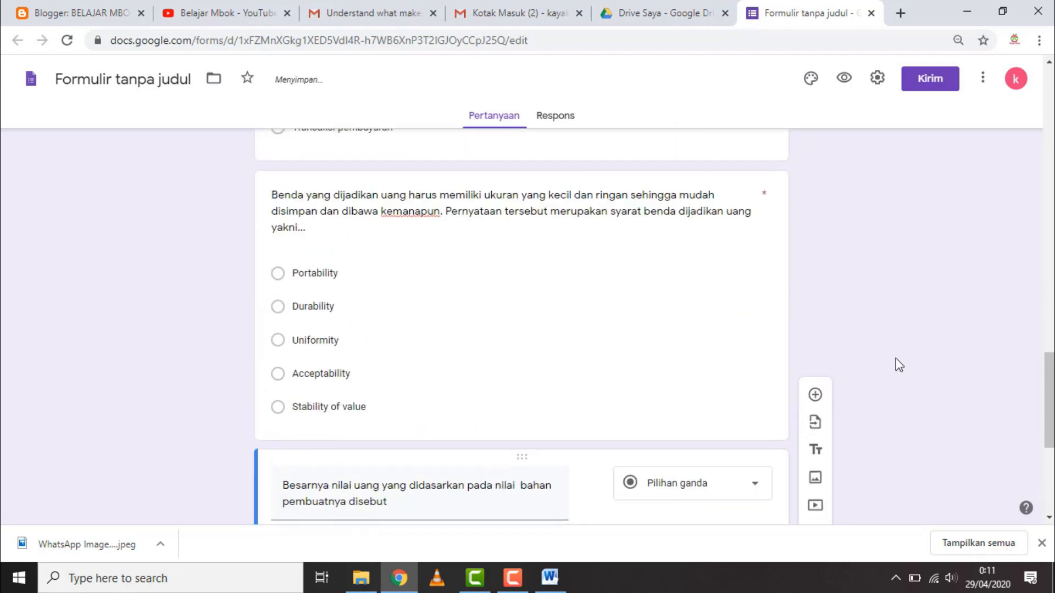
{"action": "scroll", "coordinate": [893, 352], "scroll_direction": "down", "scroll_amount": 1}
{"action": "scroll", "coordinate": [886, 335], "scroll_direction": "down", "scroll_amount": 1}
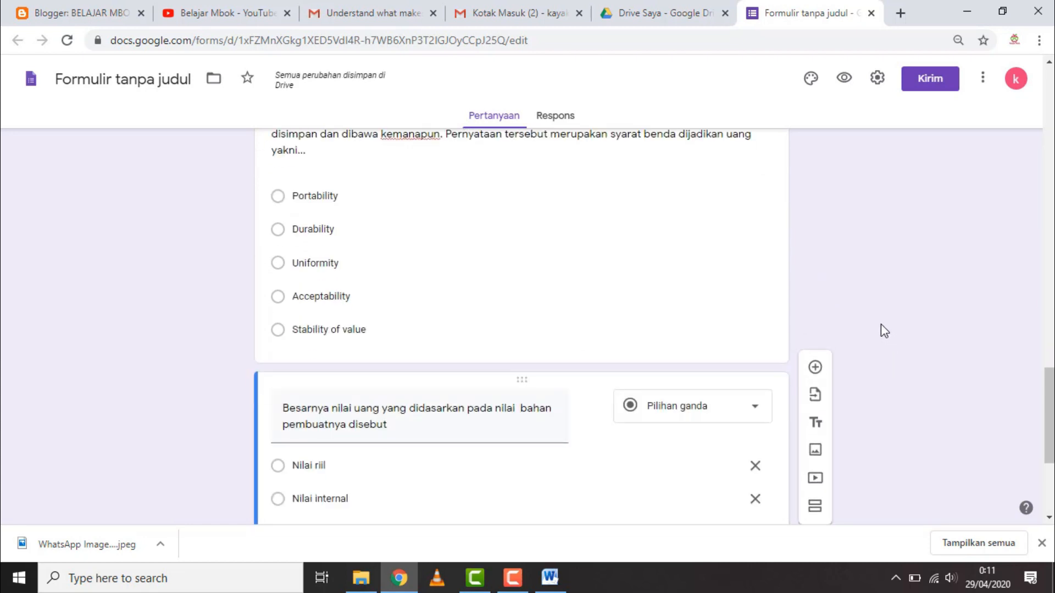
{"action": "scroll", "coordinate": [874, 328], "scroll_direction": "up", "scroll_amount": 4}
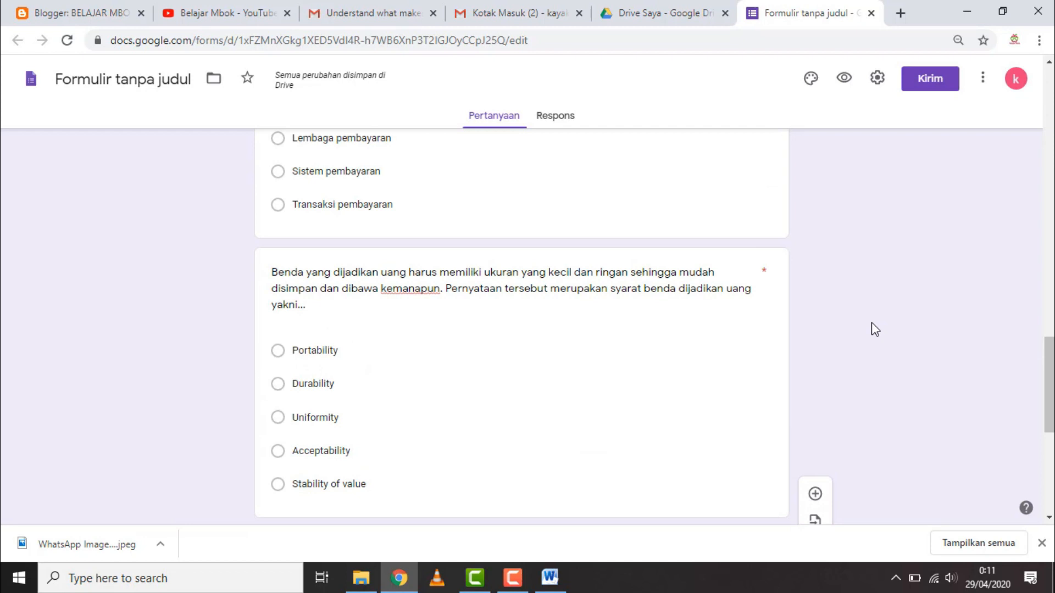
{"action": "scroll", "coordinate": [859, 302], "scroll_direction": "down", "scroll_amount": 1}
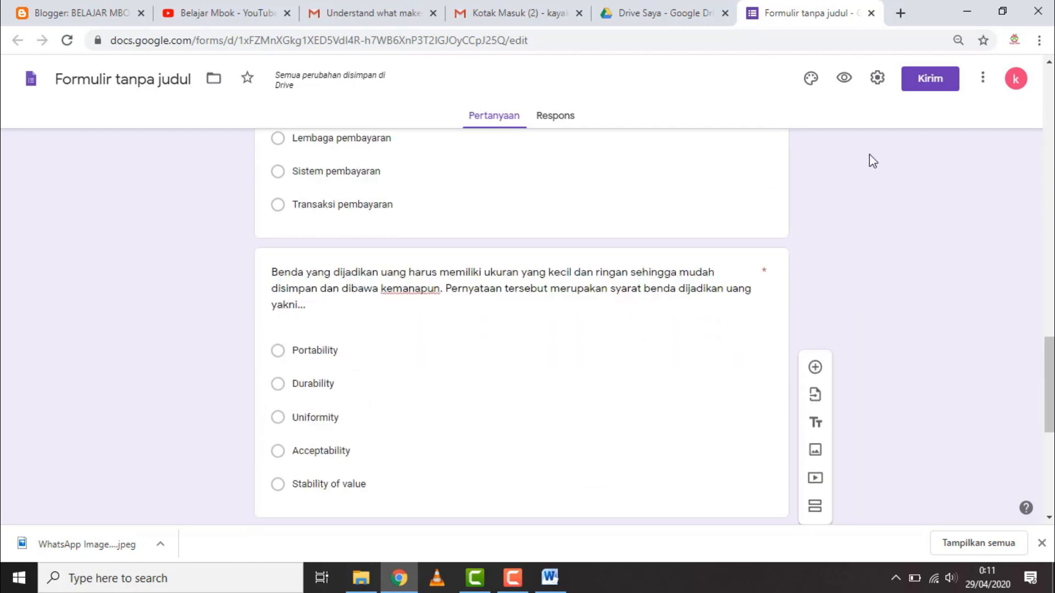
In form settings, tick Batasi ke 1 tanggapan, then go to the Kuis tab
{"action": "left_click", "coordinate": [877, 79]}
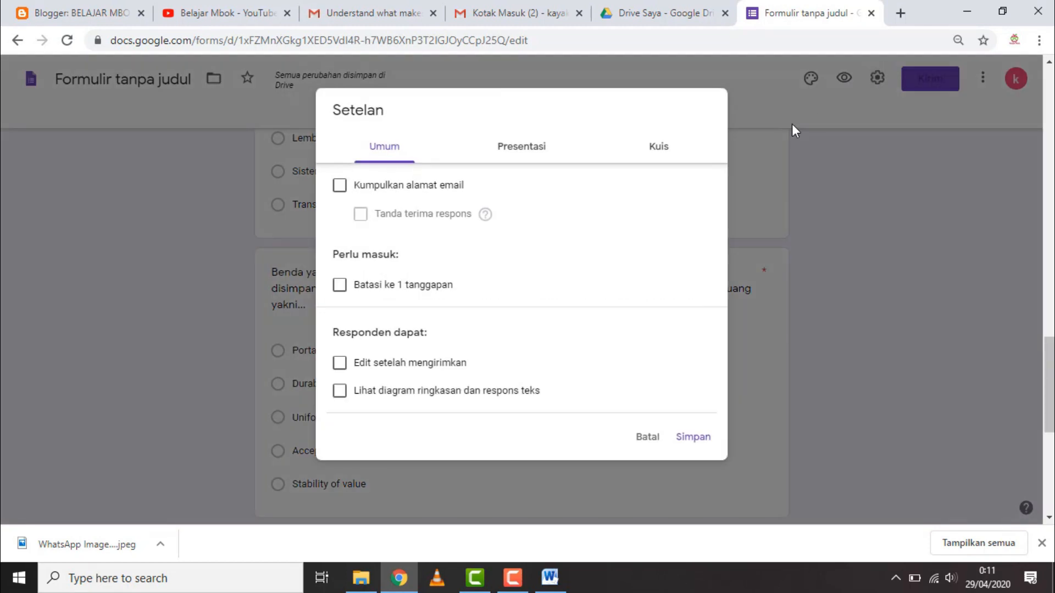
{"action": "scroll", "coordinate": [460, 215], "scroll_direction": "up", "scroll_amount": 1}
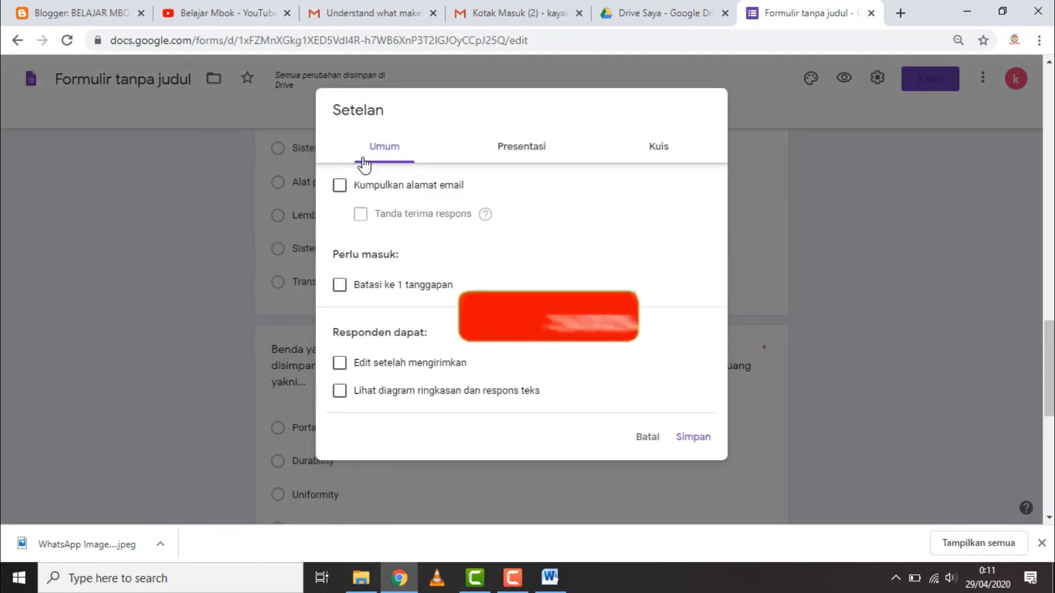
{"action": "scroll", "coordinate": [353, 384], "scroll_direction": "down", "scroll_amount": 1}
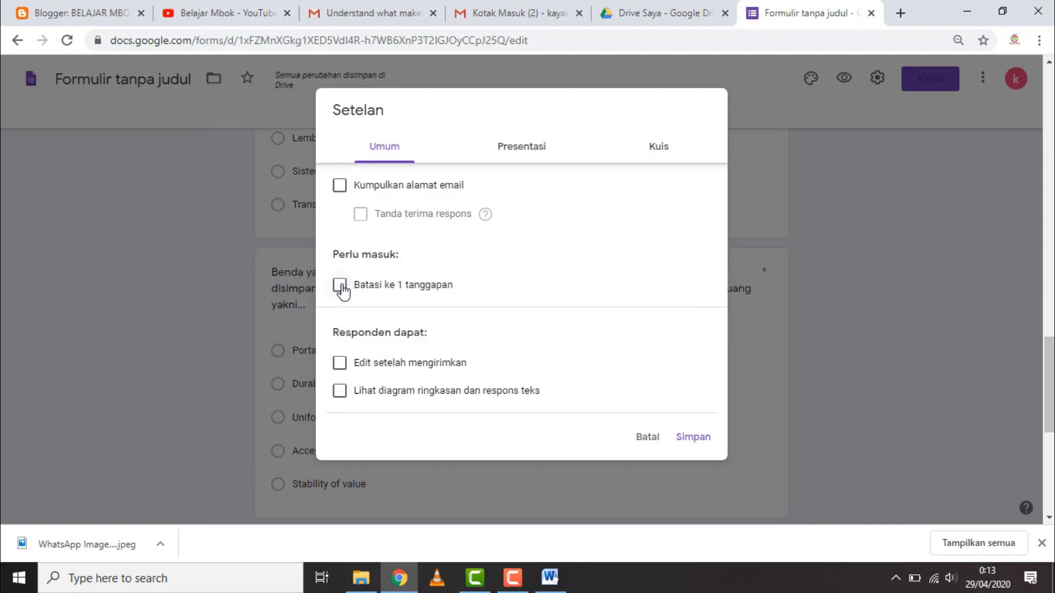
{"action": "left_click", "coordinate": [340, 285]}
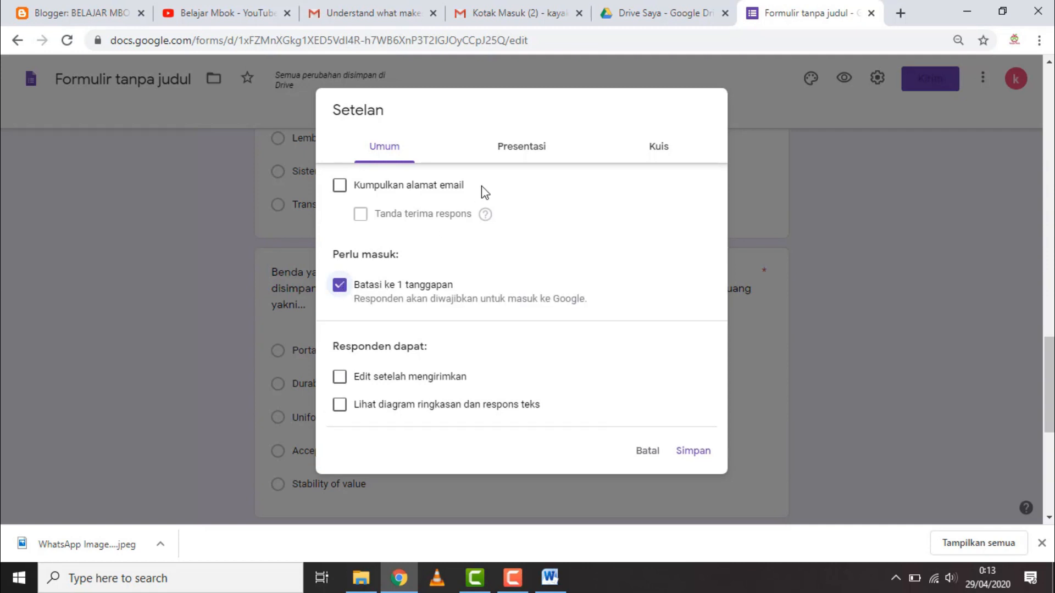
{"action": "left_click", "coordinate": [514, 153]}
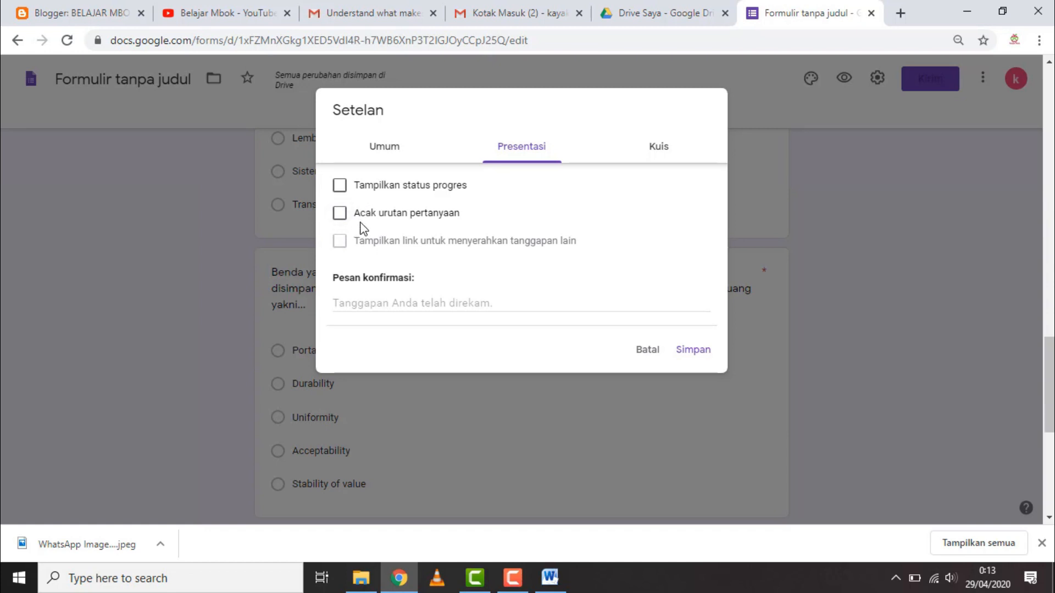
{"action": "left_click", "coordinate": [662, 149]}
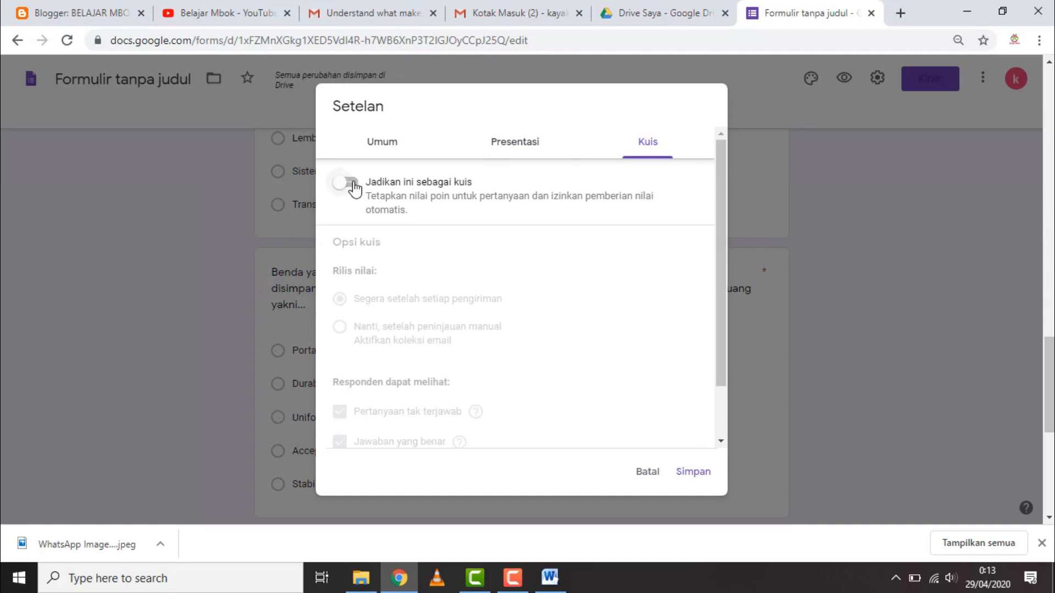
Enable quiz mode with Nanti, setelah peninjauan manual, and untick all three Responden dapat melihat options
{"action": "left_click", "coordinate": [351, 183]}
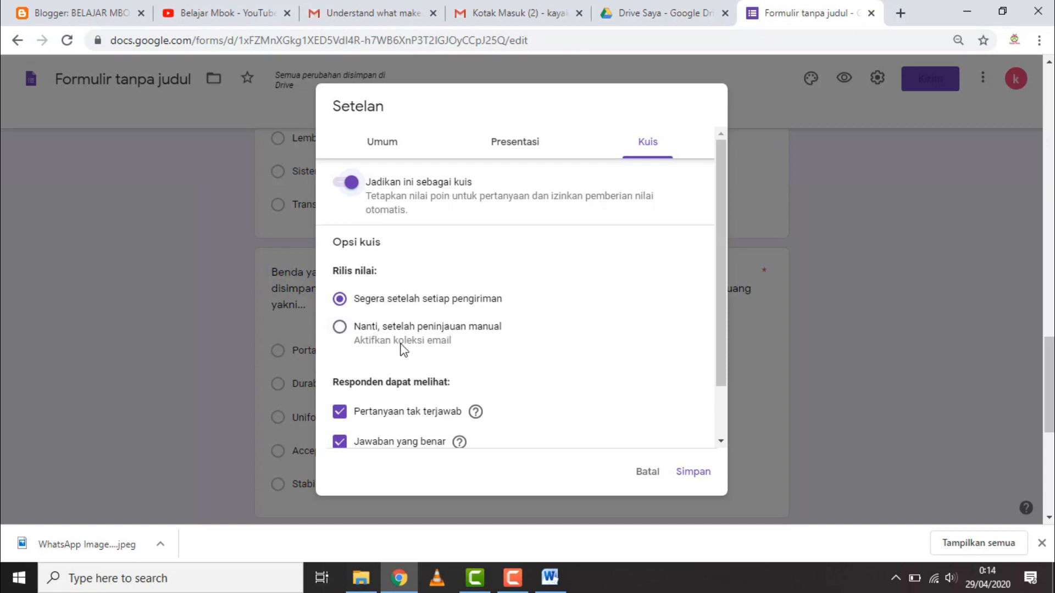
{"action": "left_click", "coordinate": [340, 327]}
{"action": "scroll", "coordinate": [553, 306], "scroll_direction": "down", "scroll_amount": 1}
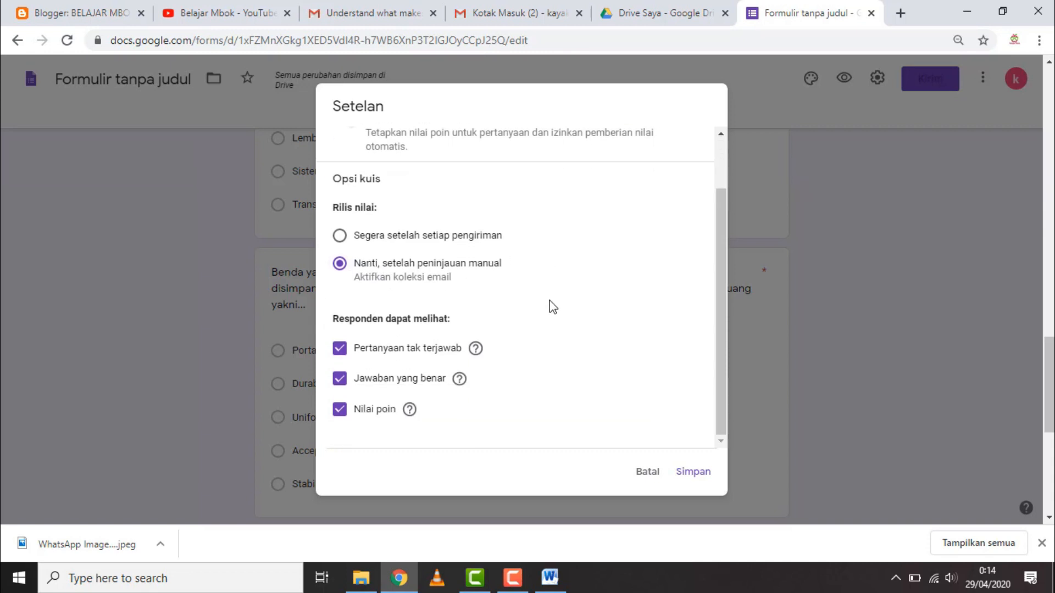
{"action": "left_click", "coordinate": [340, 349]}
{"action": "left_click", "coordinate": [340, 379]}
{"action": "left_click", "coordinate": [340, 412]}
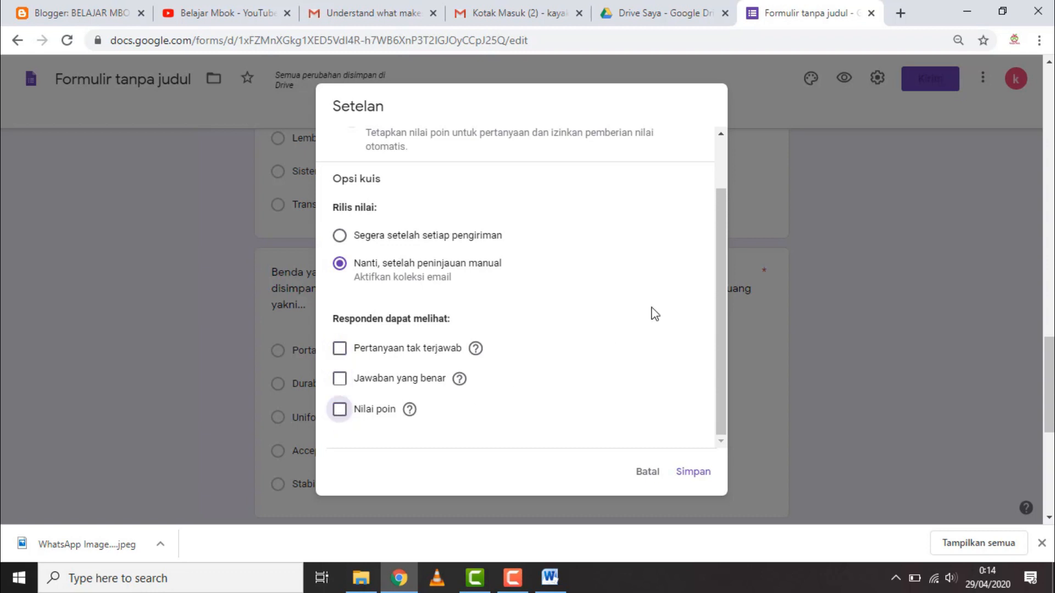
{"action": "scroll", "coordinate": [656, 311], "scroll_direction": "up", "scroll_amount": 2}
{"action": "scroll", "coordinate": [659, 286], "scroll_direction": "down", "scroll_amount": 2}
{"action": "left_click", "coordinate": [689, 474]}
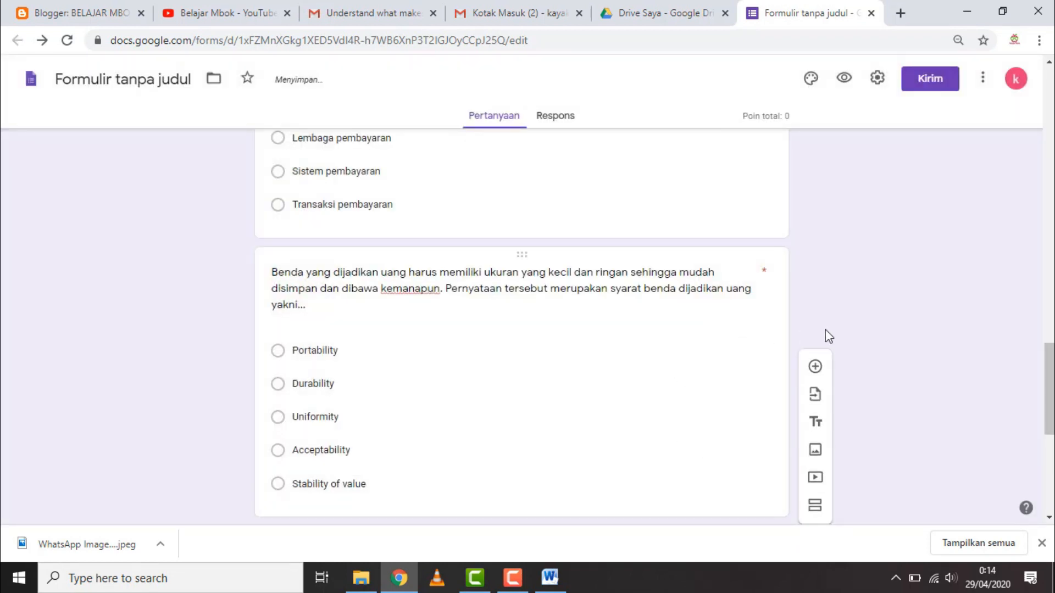
In the Suatu sistem question's Kunci jawaban, mark Sistem pembayaran correct and give it 10 points
{"action": "scroll", "coordinate": [825, 330], "scroll_direction": "up", "scroll_amount": 9}
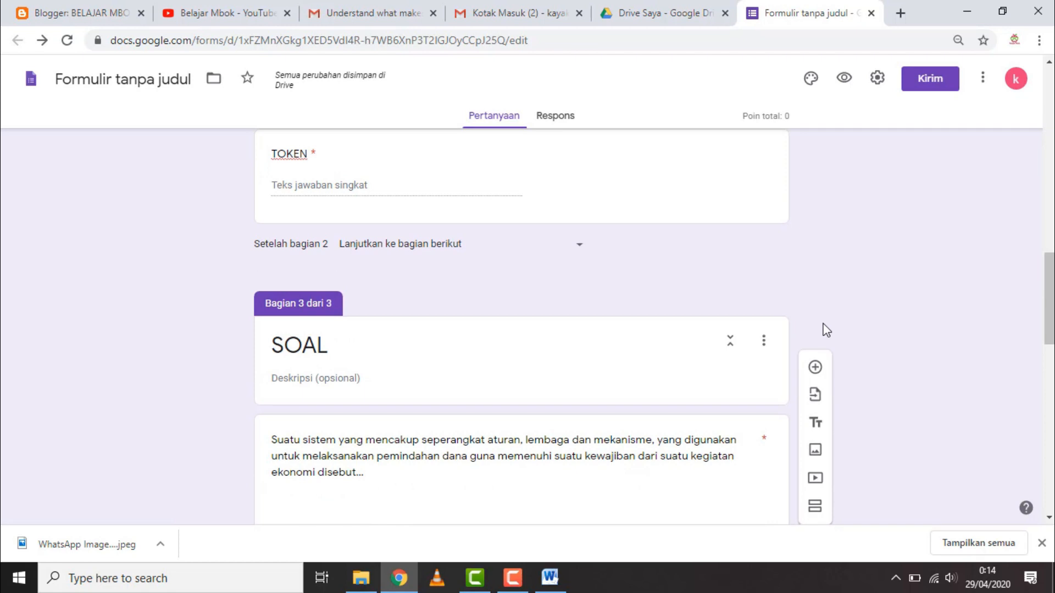
{"action": "scroll", "coordinate": [825, 330], "scroll_direction": "down", "scroll_amount": 1}
{"action": "scroll", "coordinate": [737, 332], "scroll_direction": "down", "scroll_amount": 1}
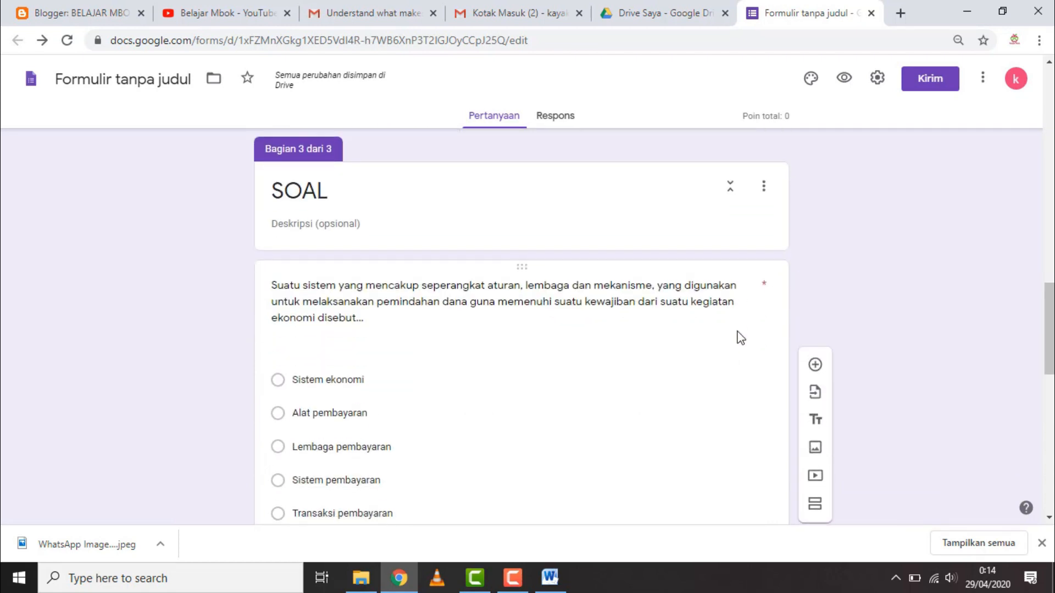
{"action": "scroll", "coordinate": [461, 255], "scroll_direction": "up", "scroll_amount": 3}
{"action": "scroll", "coordinate": [460, 255], "scroll_direction": "up", "scroll_amount": 3}
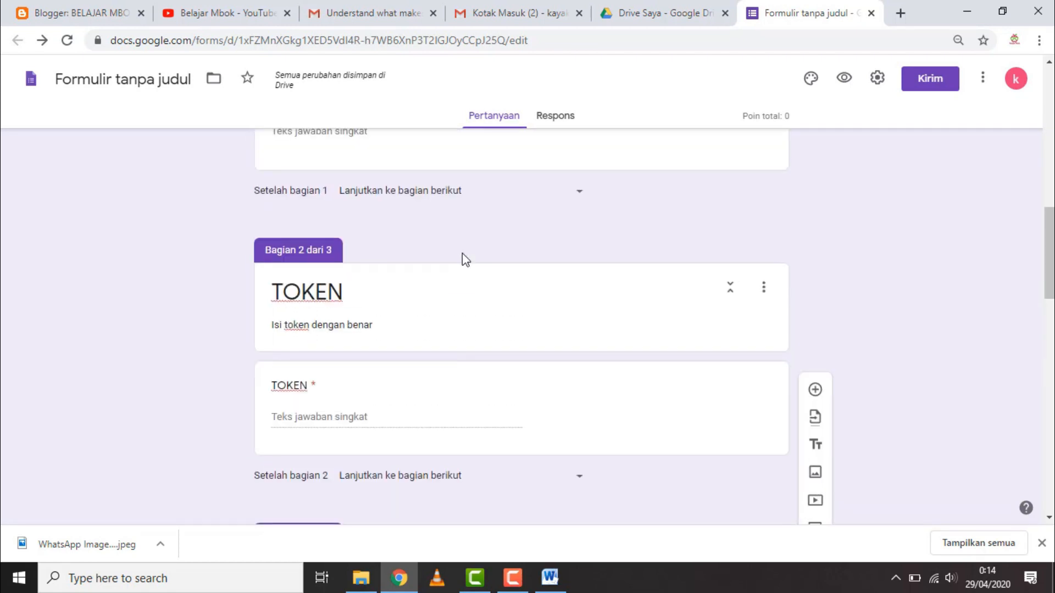
{"action": "scroll", "coordinate": [477, 292], "scroll_direction": "down", "scroll_amount": 2}
{"action": "scroll", "coordinate": [511, 324], "scroll_direction": "down", "scroll_amount": 2}
{"action": "scroll", "coordinate": [512, 343], "scroll_direction": "down", "scroll_amount": 3}
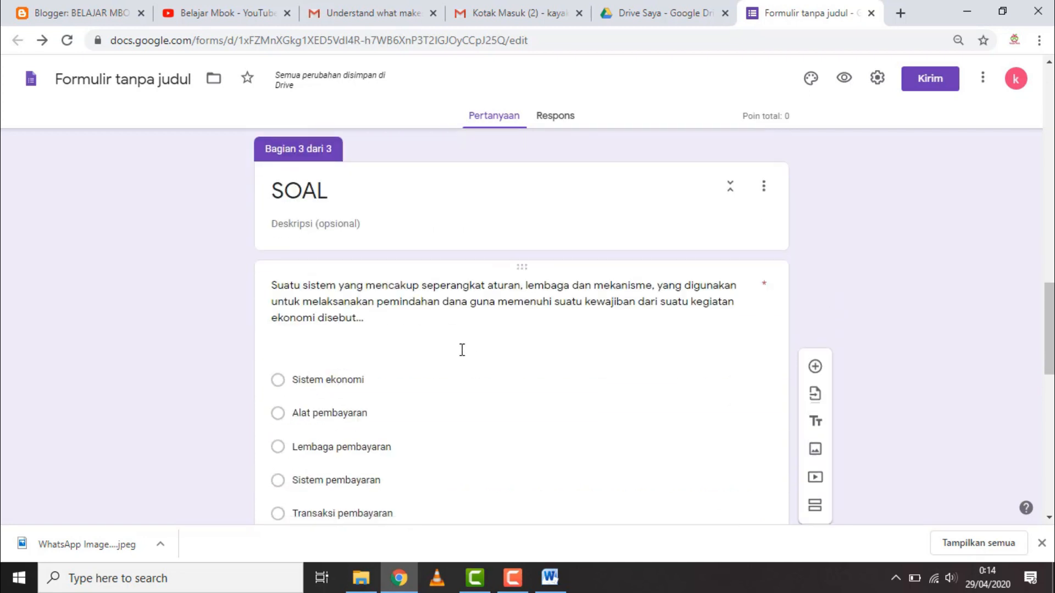
{"action": "left_click", "coordinate": [469, 330]}
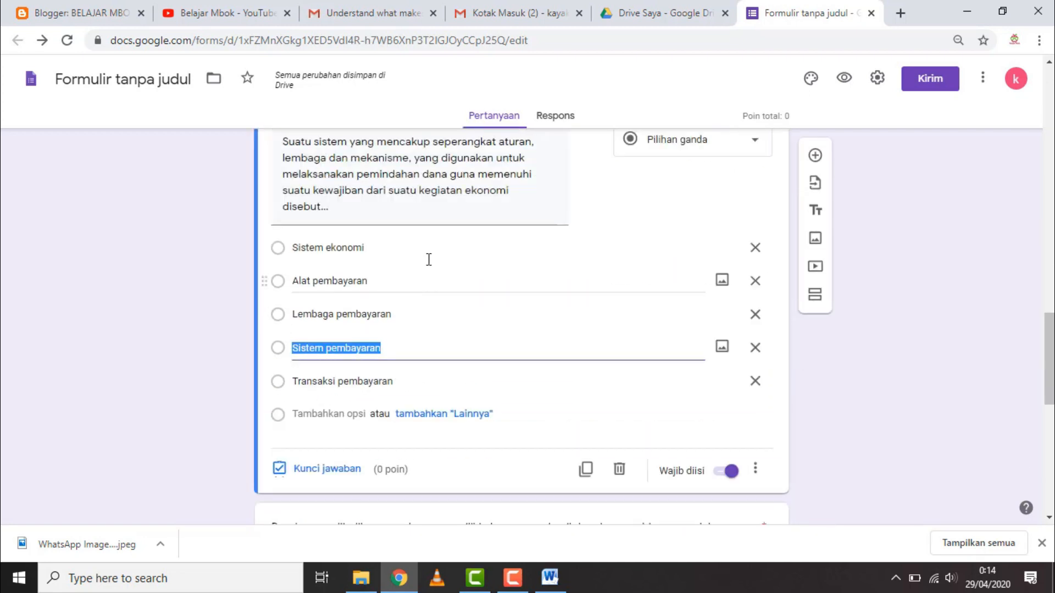
{"action": "scroll", "coordinate": [429, 261], "scroll_direction": "up", "scroll_amount": 3}
{"action": "scroll", "coordinate": [427, 277], "scroll_direction": "down", "scroll_amount": 3}
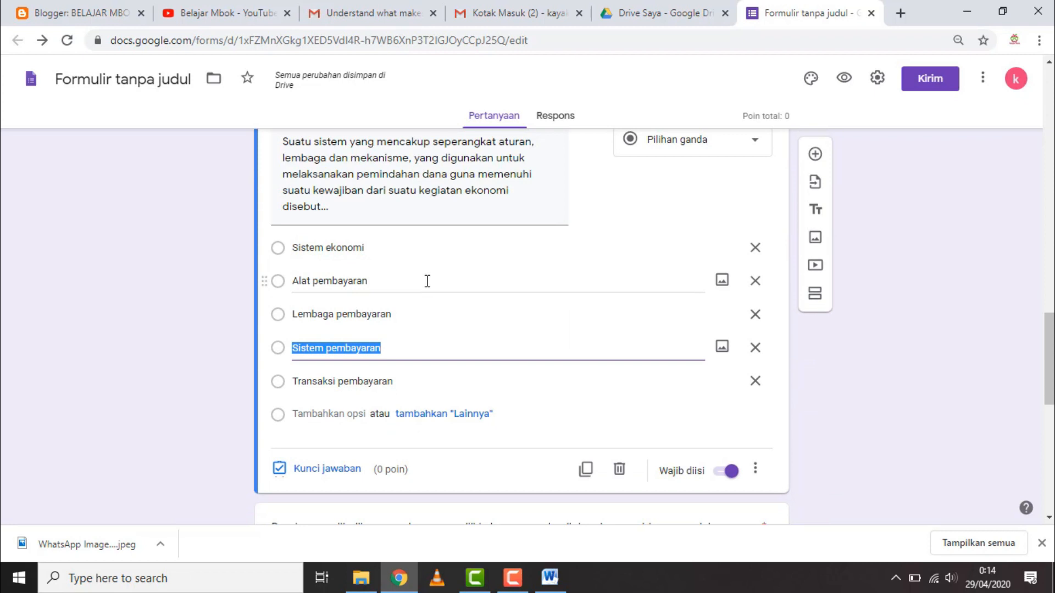
{"action": "scroll", "coordinate": [295, 320], "scroll_direction": "down", "scroll_amount": 3}
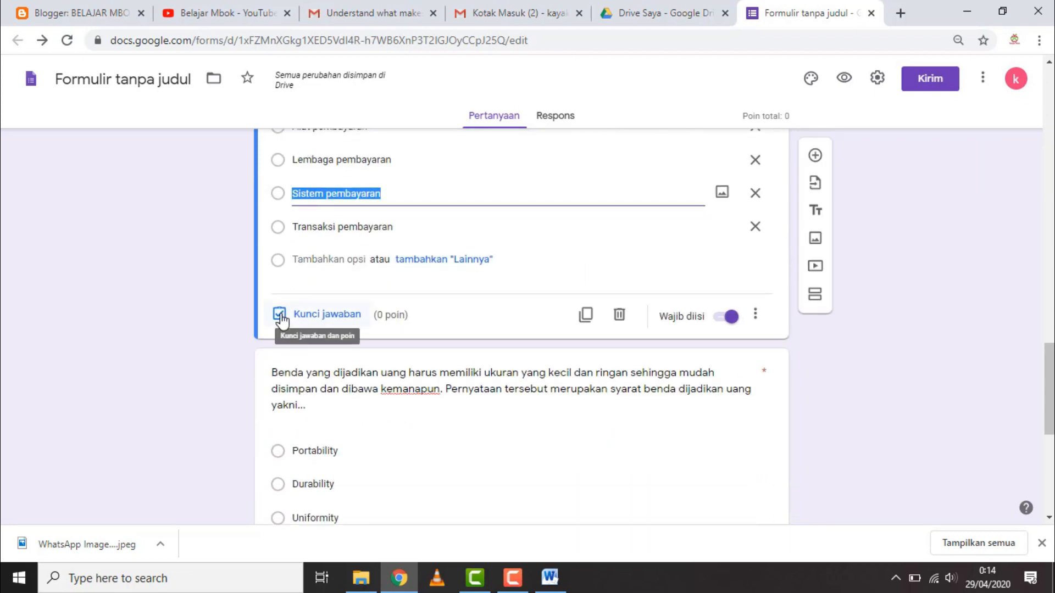
{"action": "left_click", "coordinate": [281, 316]}
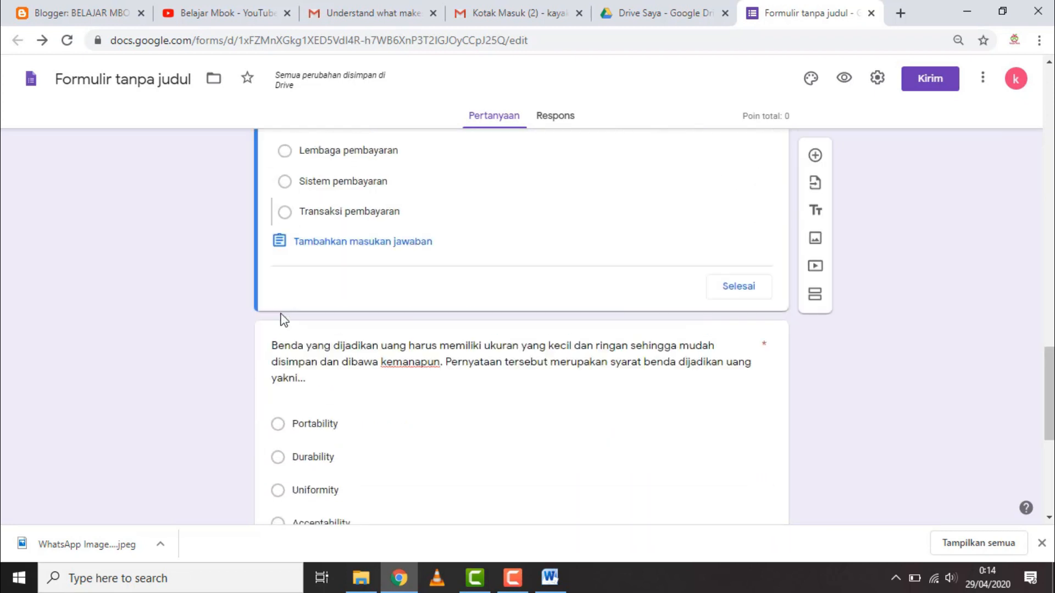
{"action": "scroll", "coordinate": [435, 301], "scroll_direction": "up", "scroll_amount": 4}
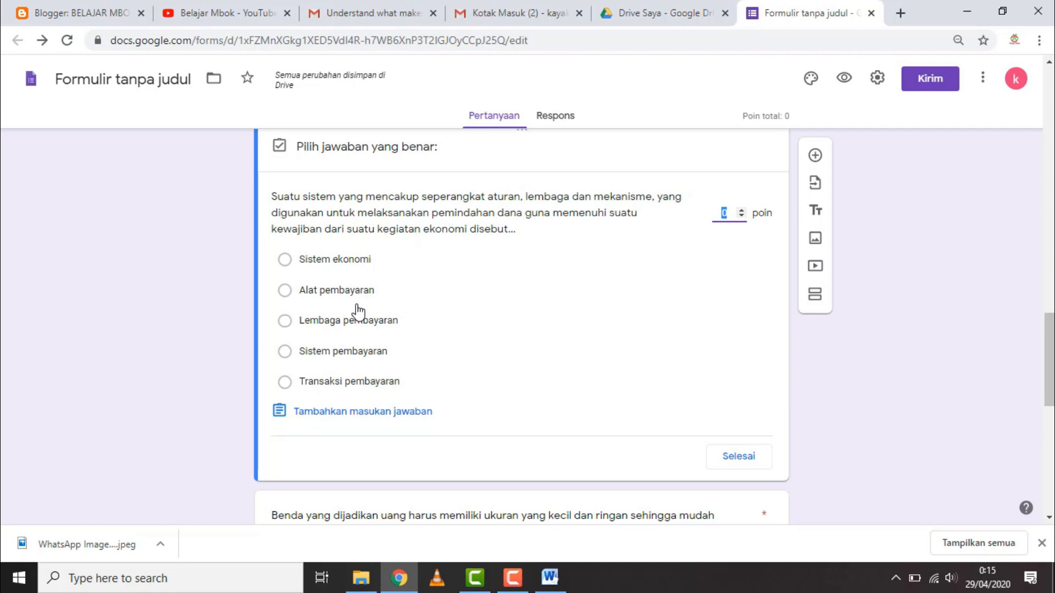
{"action": "left_click", "coordinate": [286, 354]}
{"action": "left_click", "coordinate": [285, 352]}
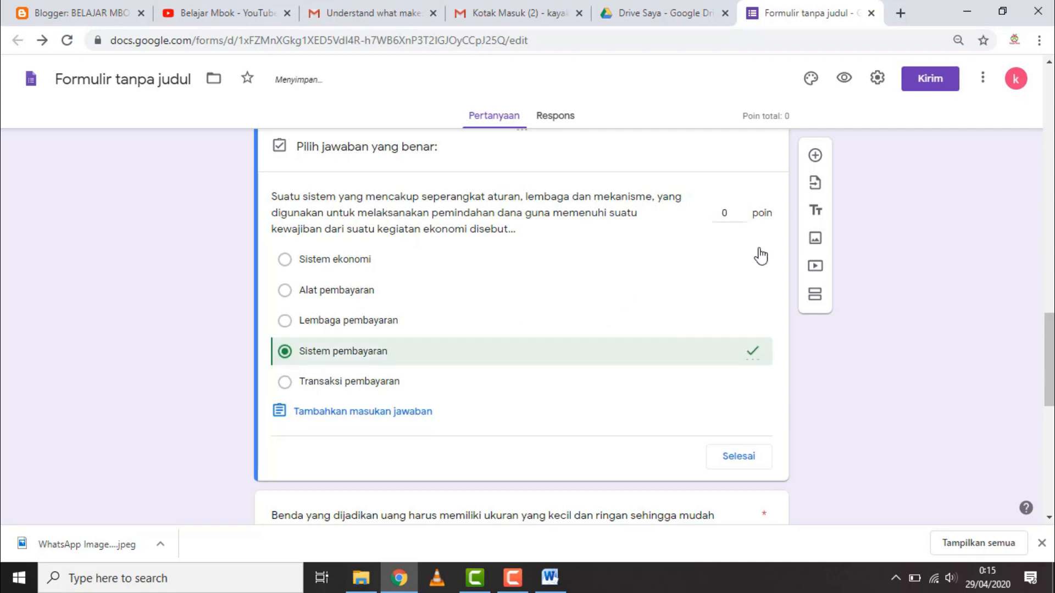
{"action": "left_click", "coordinate": [734, 213]}
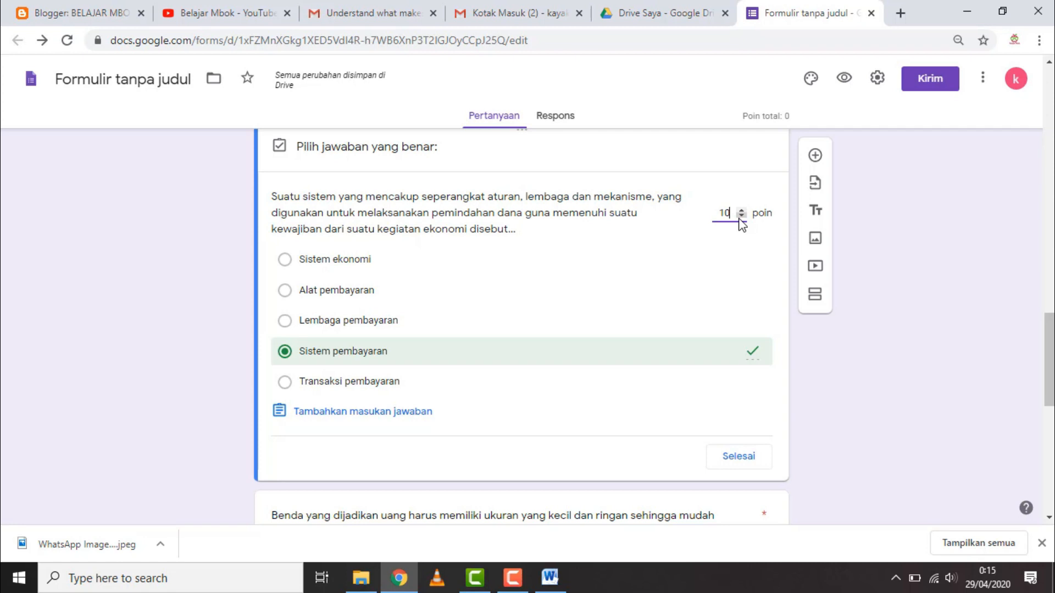
{"action": "left_click", "coordinate": [935, 250]}
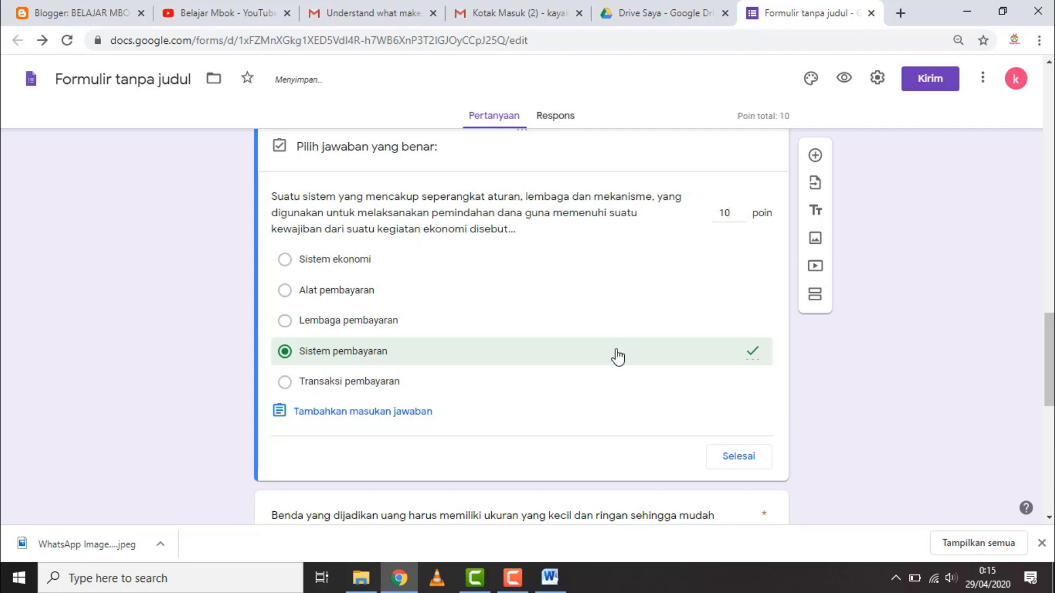
{"action": "left_click", "coordinate": [740, 459]}
{"action": "scroll", "coordinate": [819, 409], "scroll_direction": "down", "scroll_amount": 7}
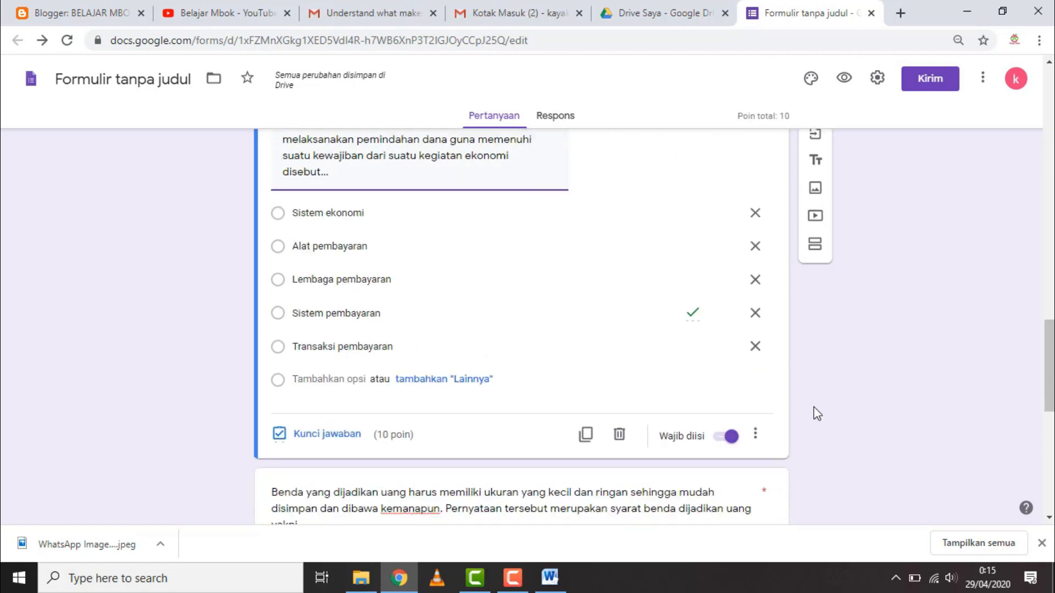
{"action": "scroll", "coordinate": [479, 338], "scroll_direction": "up", "scroll_amount": 1}
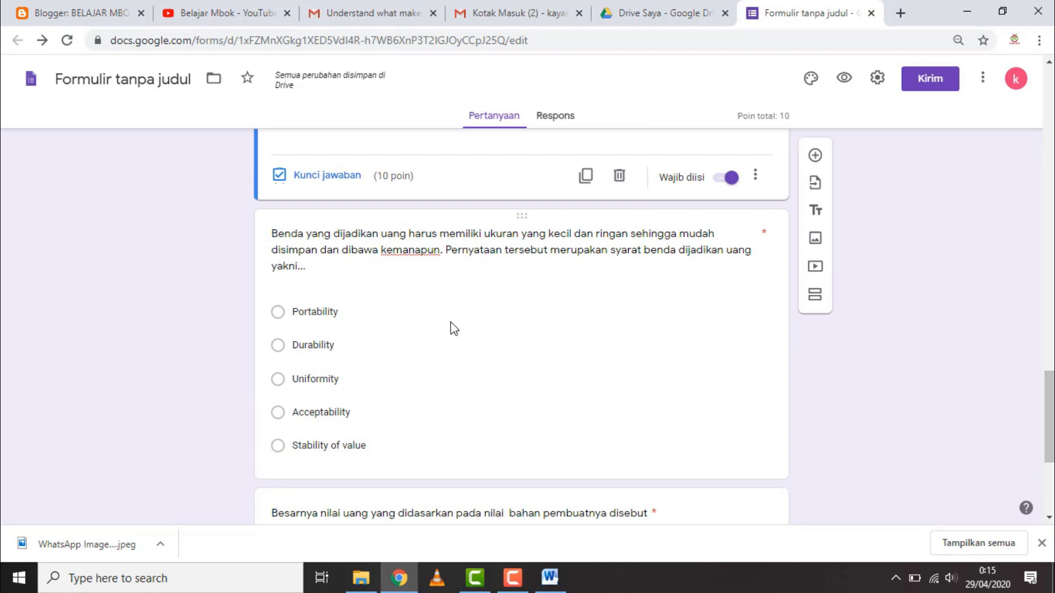
Mark Portability as the correct answer to the money-properties question
{"action": "left_click", "coordinate": [278, 314]}
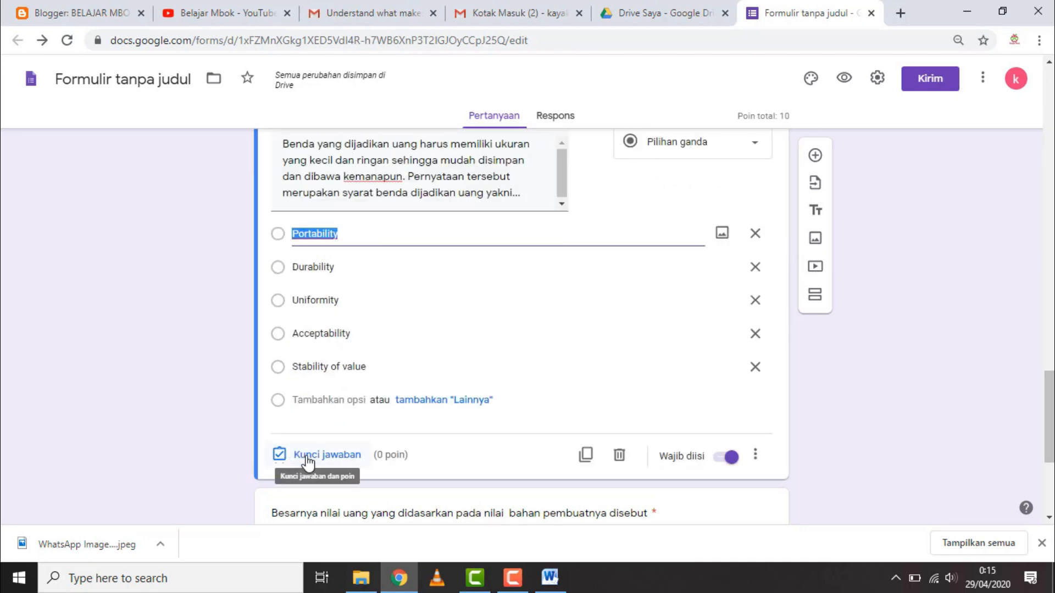
{"action": "left_click", "coordinate": [437, 246]}
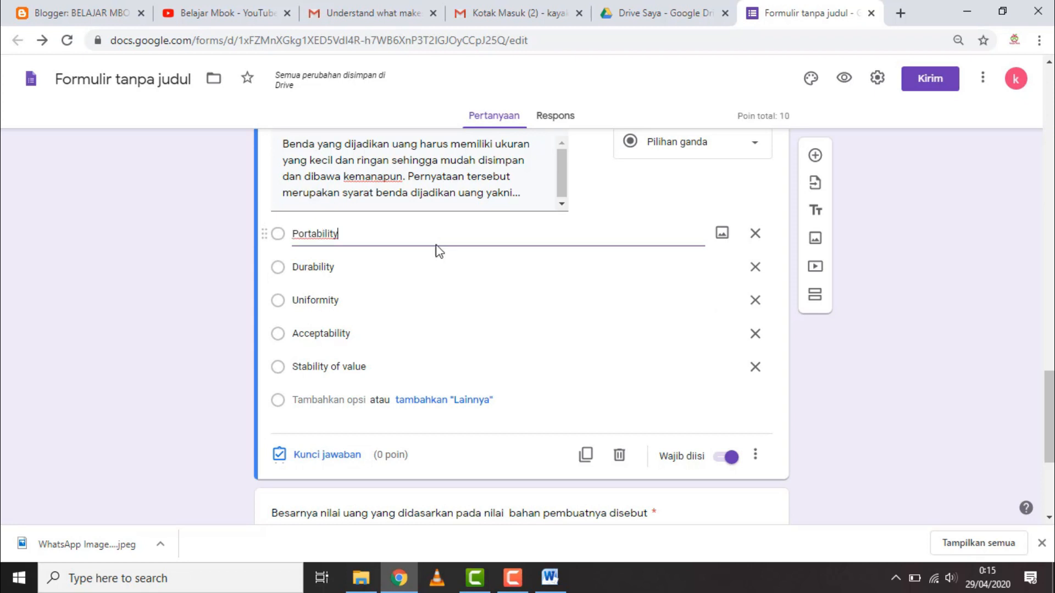
{"action": "left_click", "coordinate": [331, 460]}
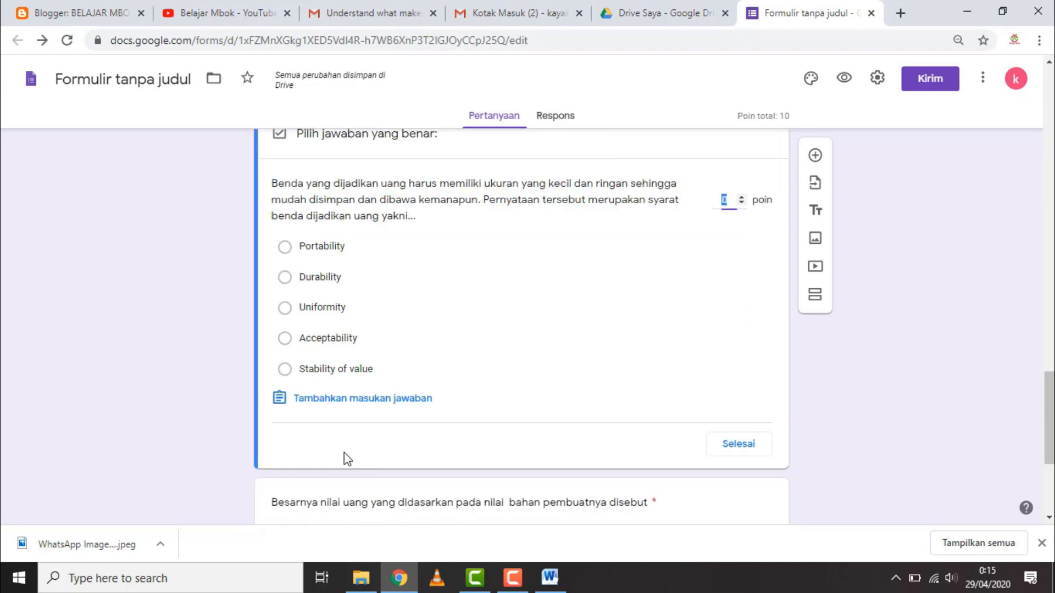
{"action": "left_click", "coordinate": [284, 247]}
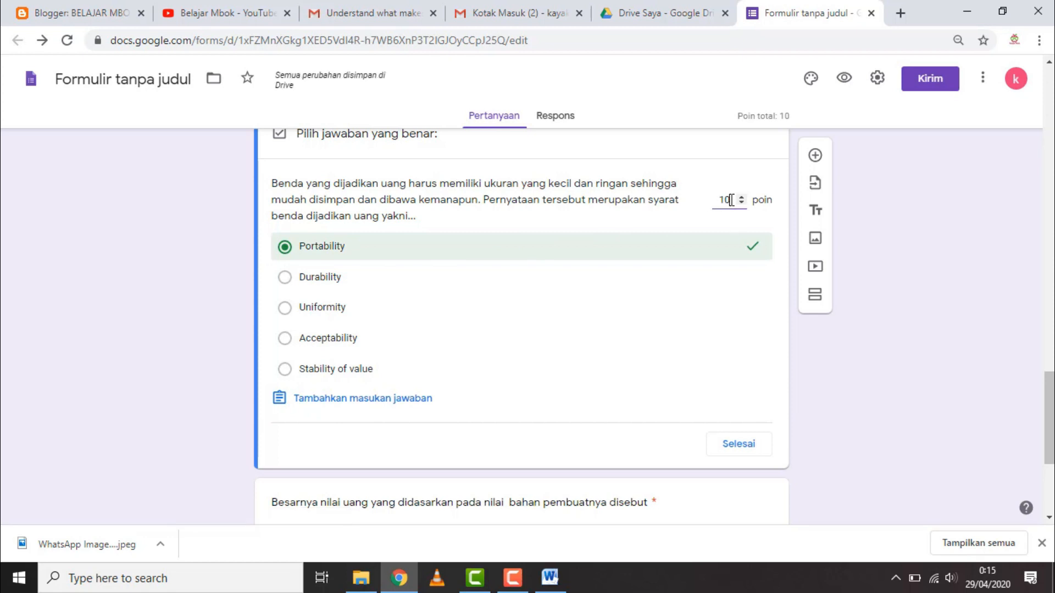
{"action": "left_click", "coordinate": [726, 445]}
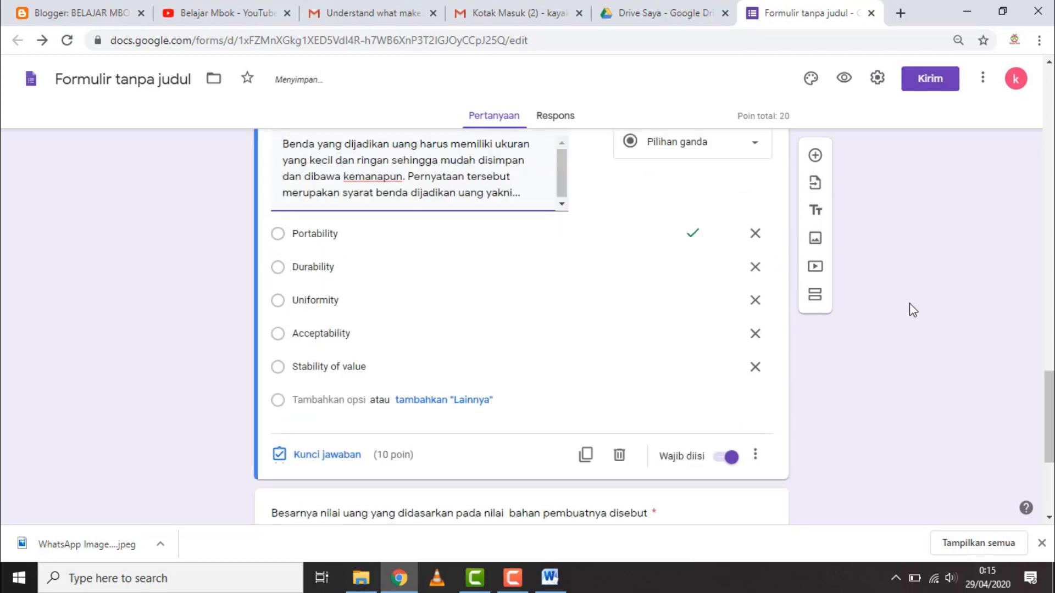
{"action": "scroll", "coordinate": [829, 362], "scroll_direction": "down", "scroll_amount": 4}
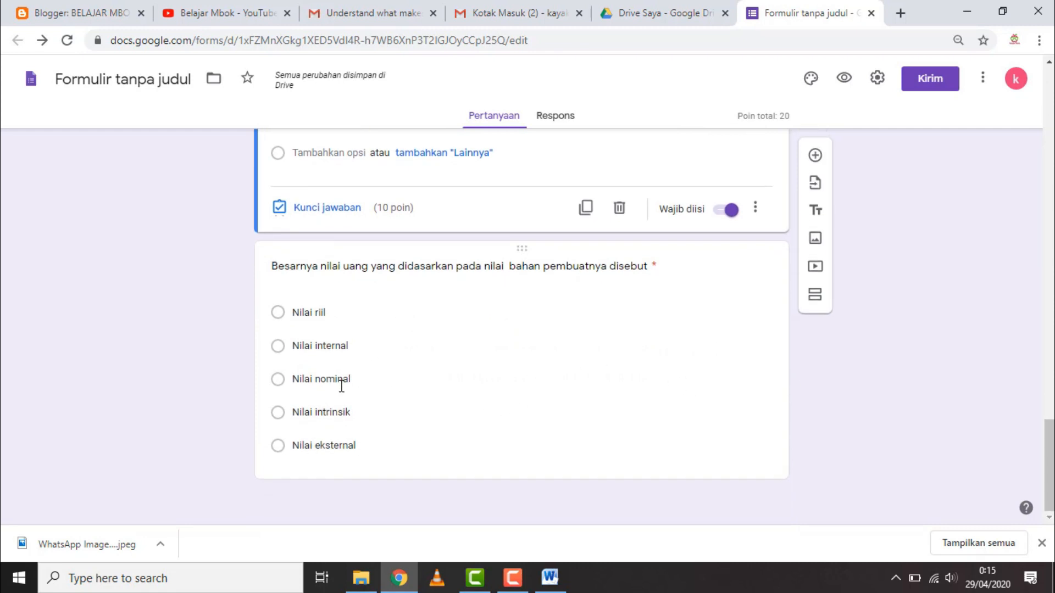
Mark Nilai internal as the Besarnya question's correct answer, worth 10 points
{"action": "left_click", "coordinate": [412, 372]}
{"action": "left_click", "coordinate": [287, 457]}
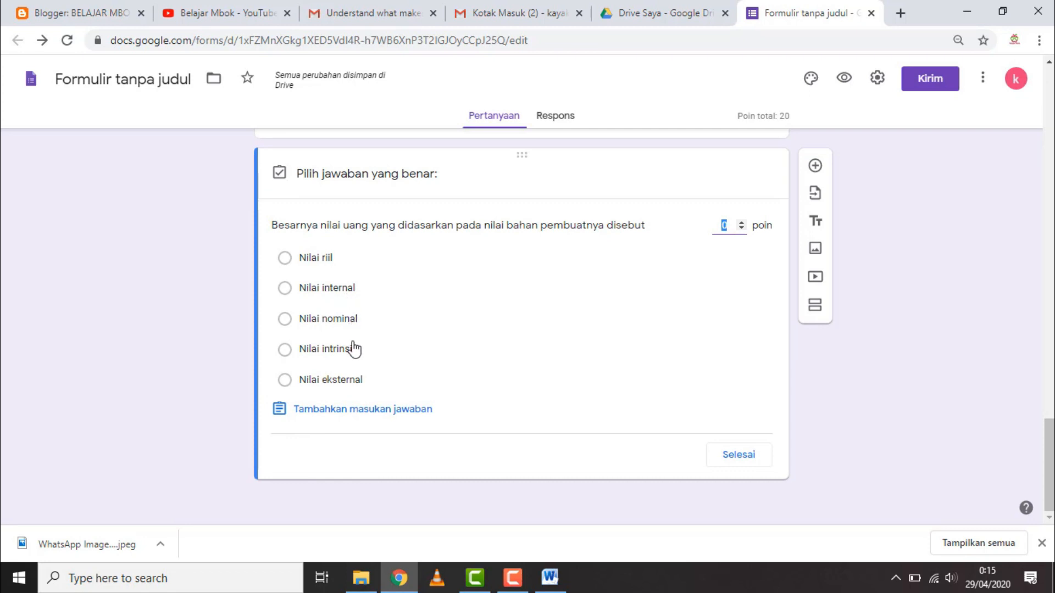
{"action": "left_click", "coordinate": [285, 291]}
{"action": "left_click", "coordinate": [725, 223]}
{"action": "key", "text": "BackSpace"}
{"action": "type", "text": "10"}
{"action": "left_click", "coordinate": [745, 455]}
{"action": "scroll", "coordinate": [928, 357], "scroll_direction": "up", "scroll_amount": 5}
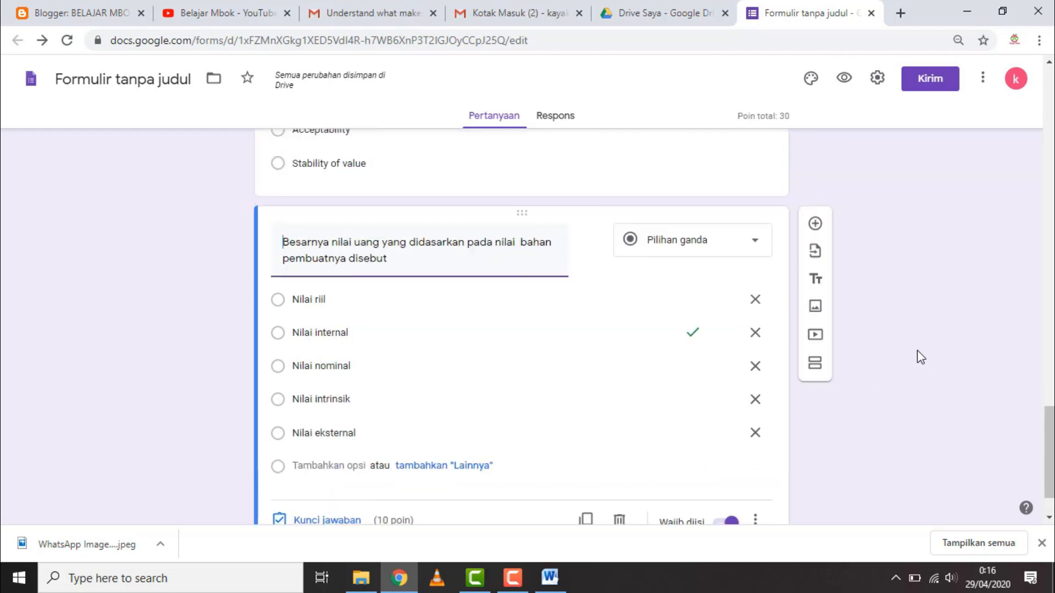
{"action": "scroll", "coordinate": [915, 345], "scroll_direction": "down", "scroll_amount": 2}
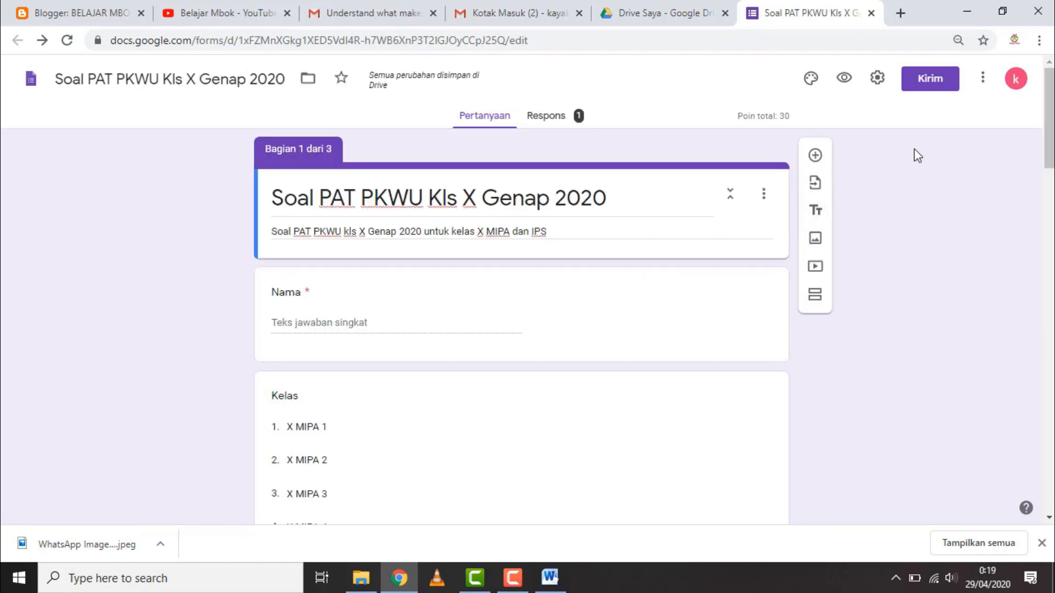
Open the Kirim formulir dialog for the Soal PAT PKWU Kls X Genap 2020 quiz
{"action": "scroll", "coordinate": [857, 193], "scroll_direction": "down", "scroll_amount": 1}
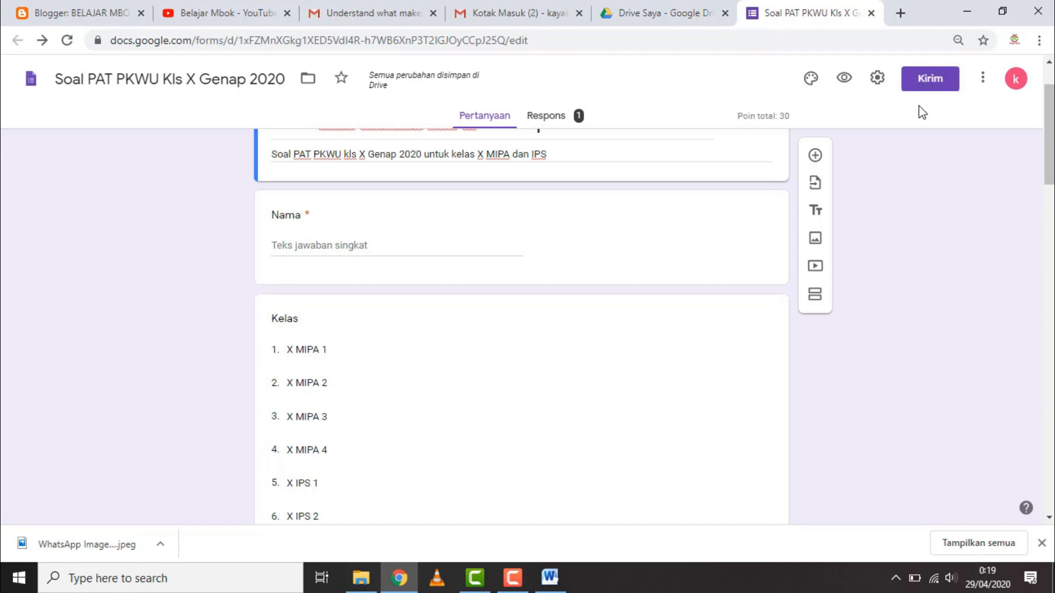
{"action": "left_click", "coordinate": [931, 81]}
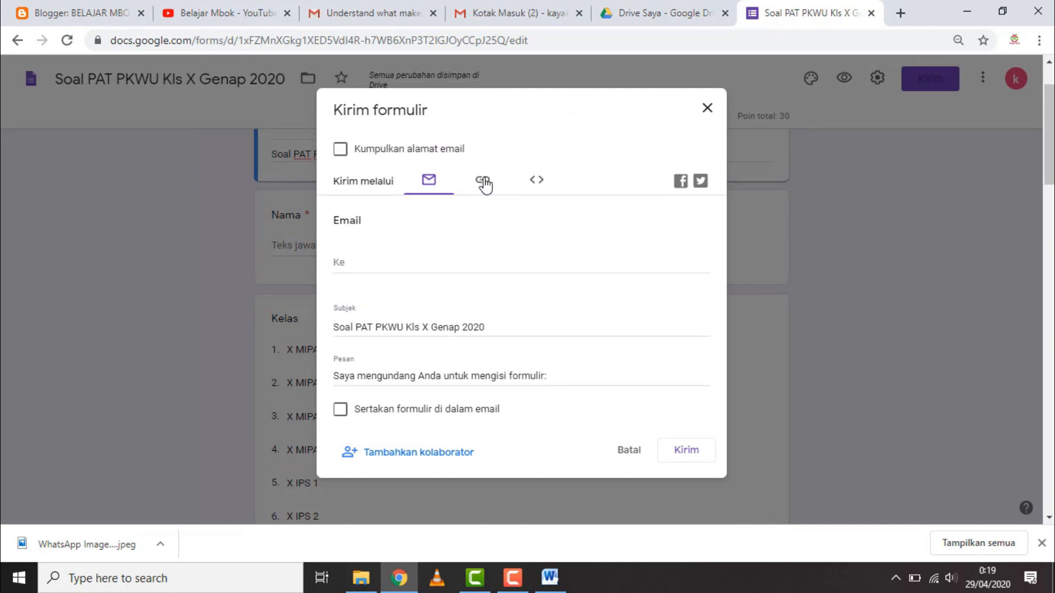
Copy a shortened forms.gle link to the quiz from the sharing dialog
{"action": "left_click", "coordinate": [484, 183]}
{"action": "left_click", "coordinate": [456, 241]}
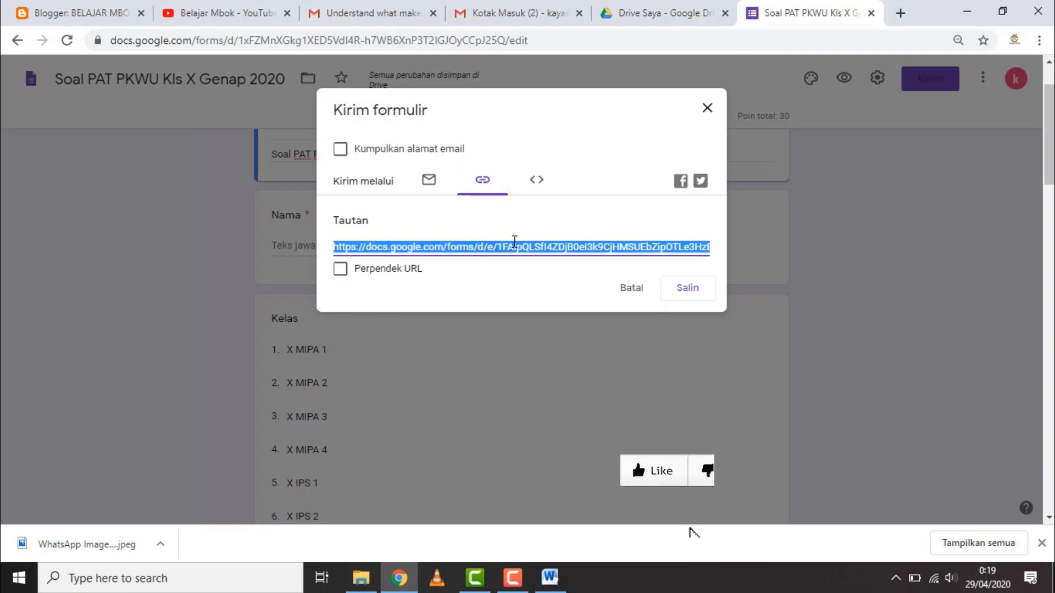
{"action": "left_click", "coordinate": [340, 270]}
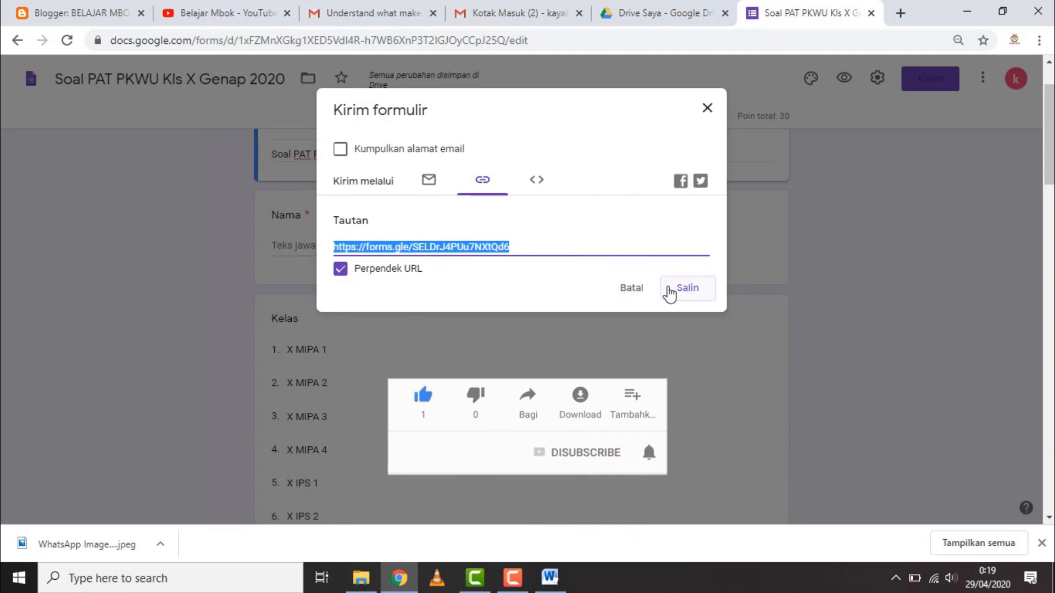
{"action": "left_click", "coordinate": [693, 288]}
Paste the short link into a new tab and scroll through the live quiz
{"action": "left_click", "coordinate": [898, 14]}
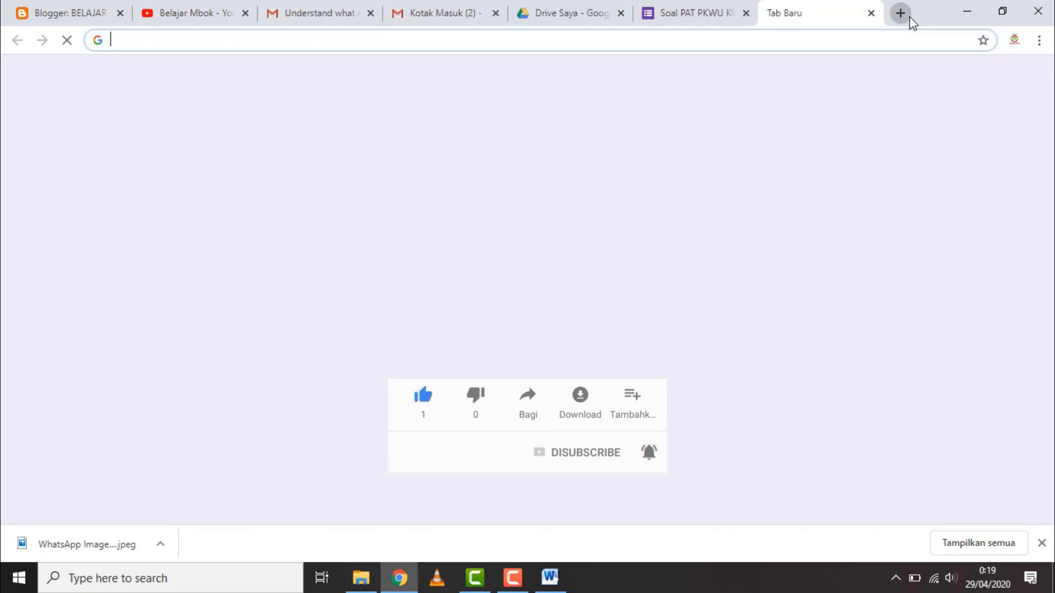
{"action": "type", "text": "https://forms.gle/SELDrJ4PUu7NXtQd6"}
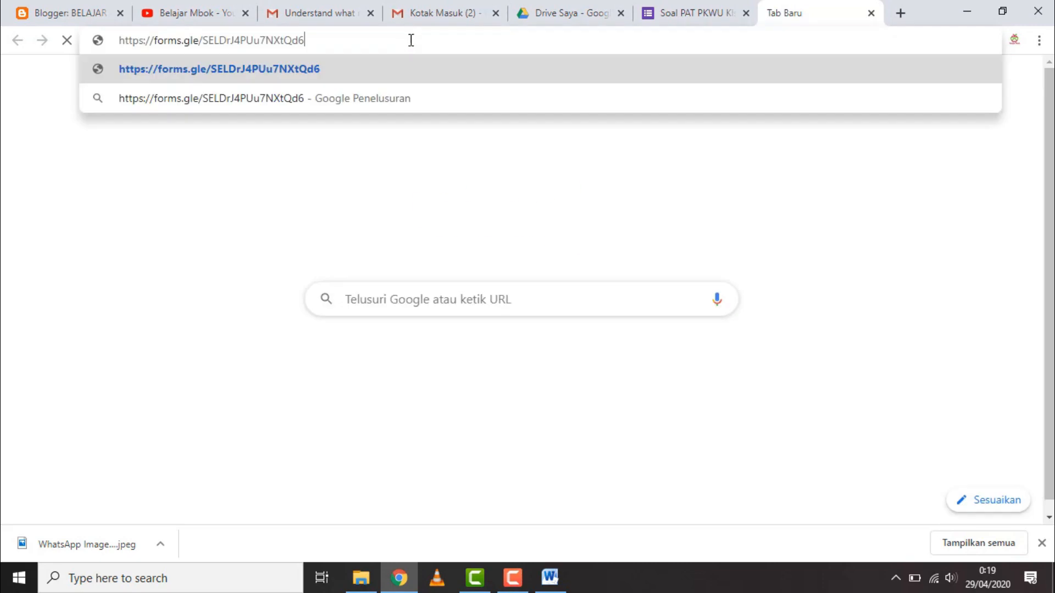
{"action": "key", "text": "Return"}
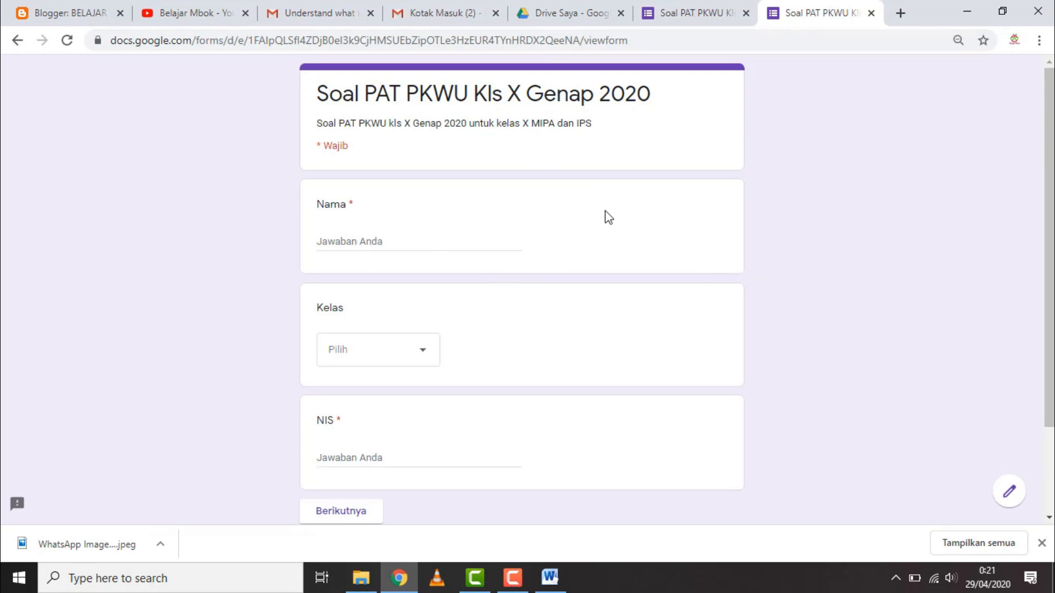
{"action": "scroll", "coordinate": [431, 217], "scroll_direction": "down", "scroll_amount": 2}
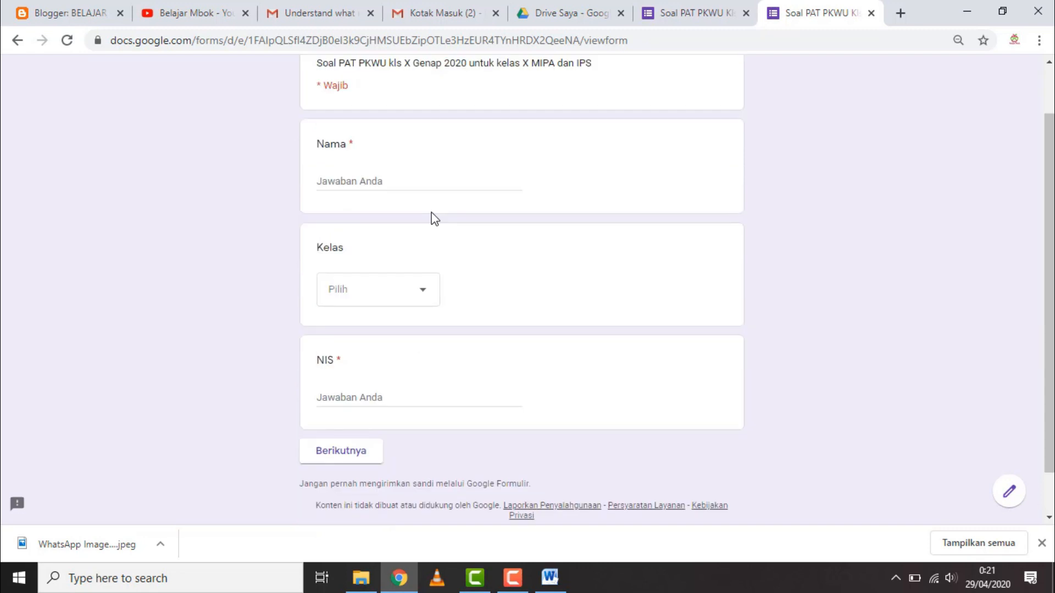
{"action": "scroll", "coordinate": [431, 217], "scroll_direction": "up", "scroll_amount": 2}
{"action": "scroll", "coordinate": [433, 215], "scroll_direction": "down", "scroll_amount": 2}
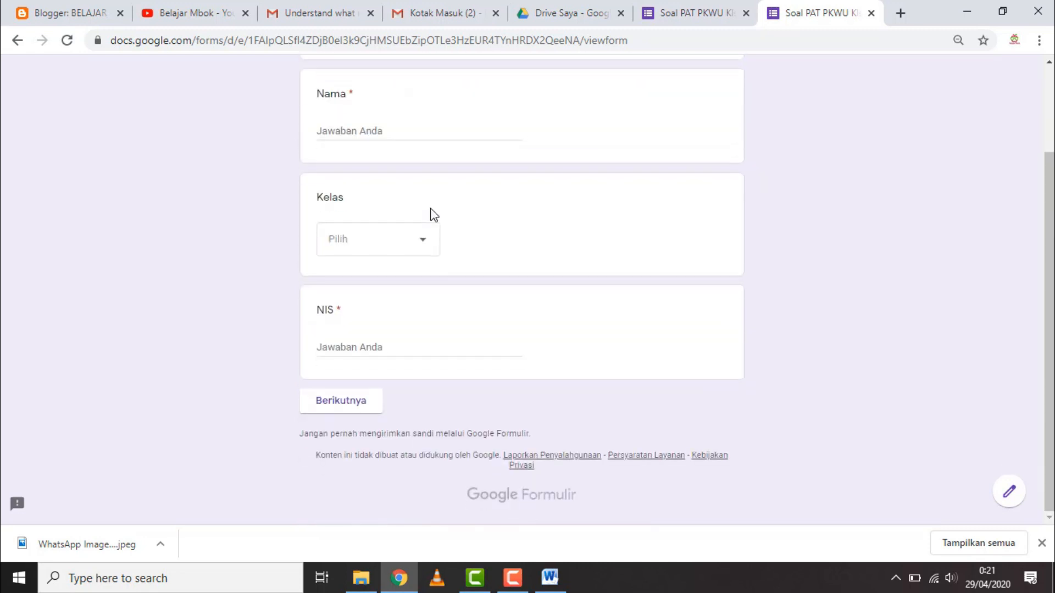
{"action": "scroll", "coordinate": [496, 189], "scroll_direction": "up", "scroll_amount": 1}
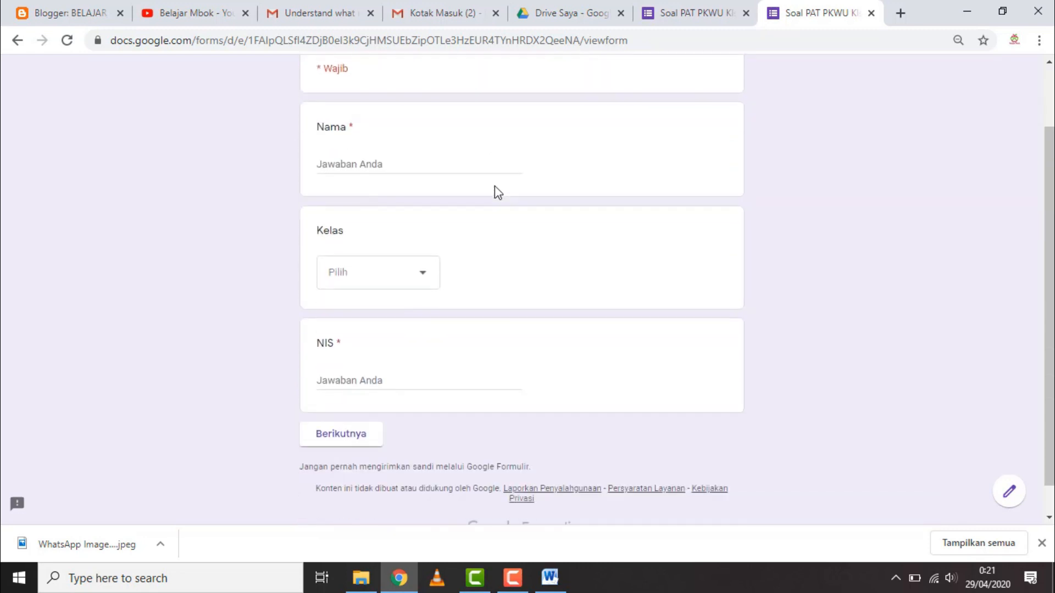
{"action": "scroll", "coordinate": [502, 194], "scroll_direction": "up", "scroll_amount": 1}
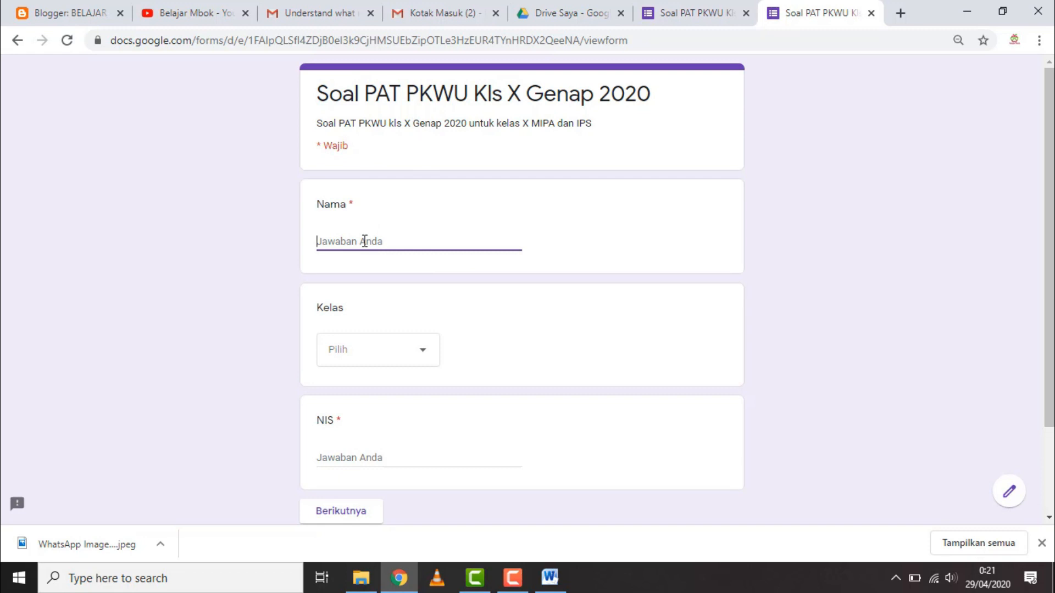
Enter the respondent's name, choose class X MIPA 1, and type the student number
{"action": "type", "text": "Budi"}
{"action": "left_click", "coordinate": [404, 352]}
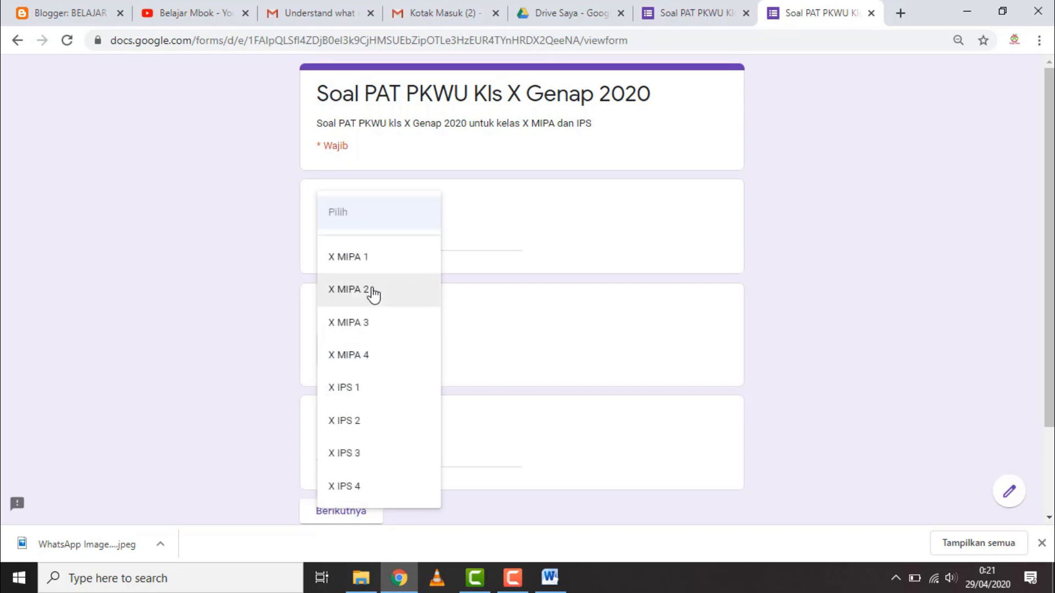
{"action": "left_click", "coordinate": [373, 263]}
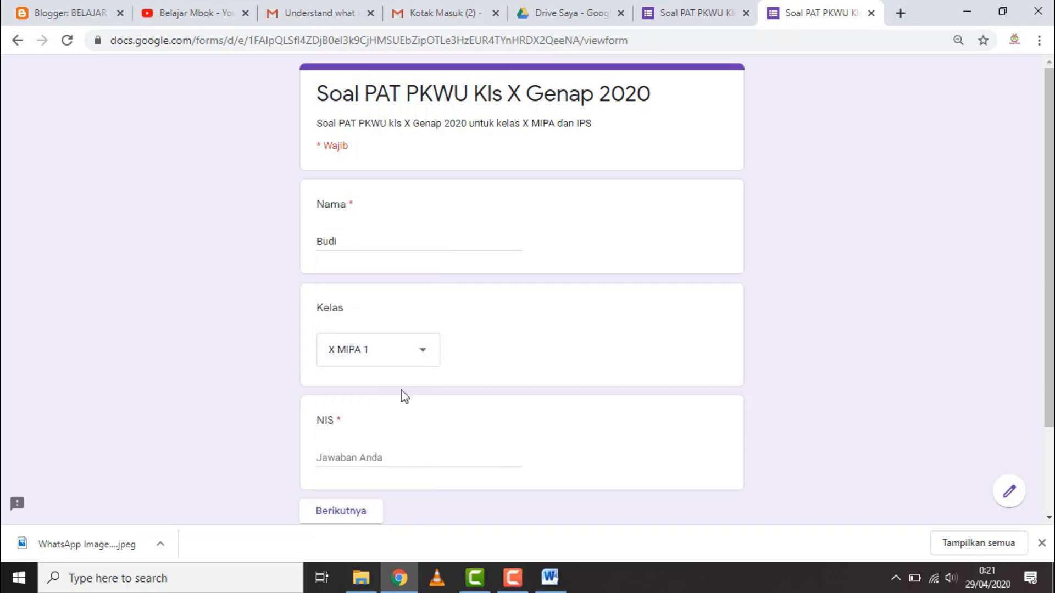
{"action": "scroll", "coordinate": [393, 413], "scroll_direction": "down", "scroll_amount": 1}
{"action": "scroll", "coordinate": [394, 416], "scroll_direction": "down", "scroll_amount": 1}
{"action": "left_click", "coordinate": [373, 381]}
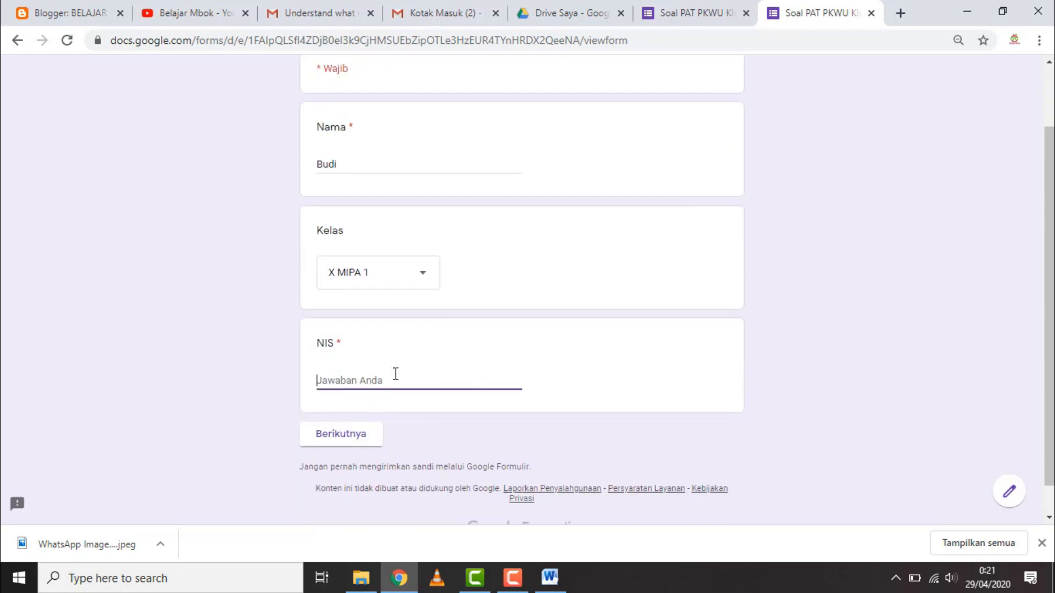
{"action": "type", "text": "125"}
Continue to the TOKEN page and enter the required access token
{"action": "left_click", "coordinate": [369, 439]}
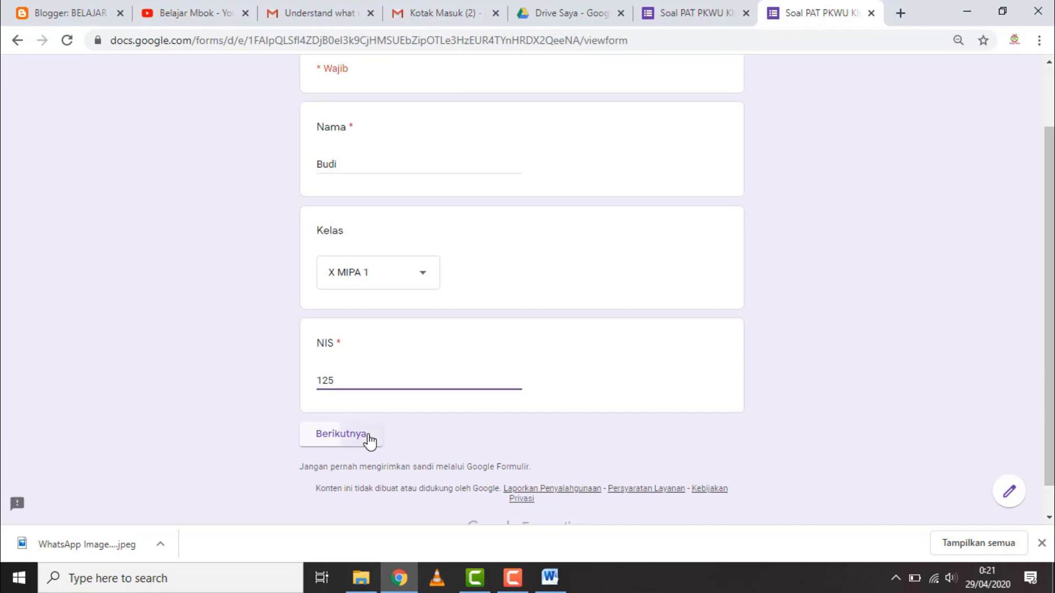
{"action": "left_click", "coordinate": [354, 302]}
{"action": "type", "text": "PRAKARYA"}
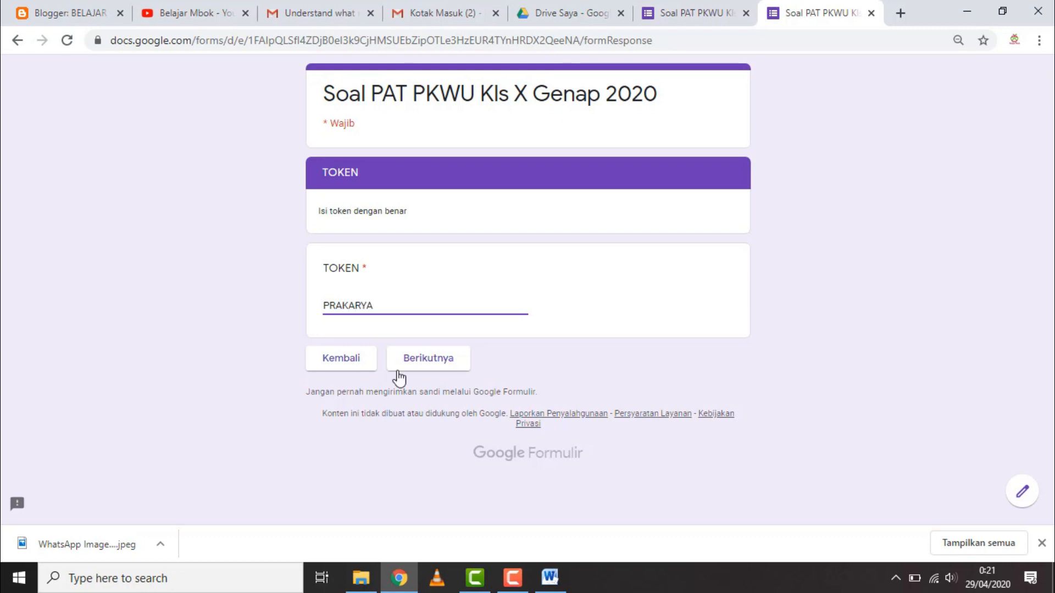
Submit the token, answer Portability and Nilai intrinsik, and submit the quiz response
{"action": "left_click", "coordinate": [431, 358]}
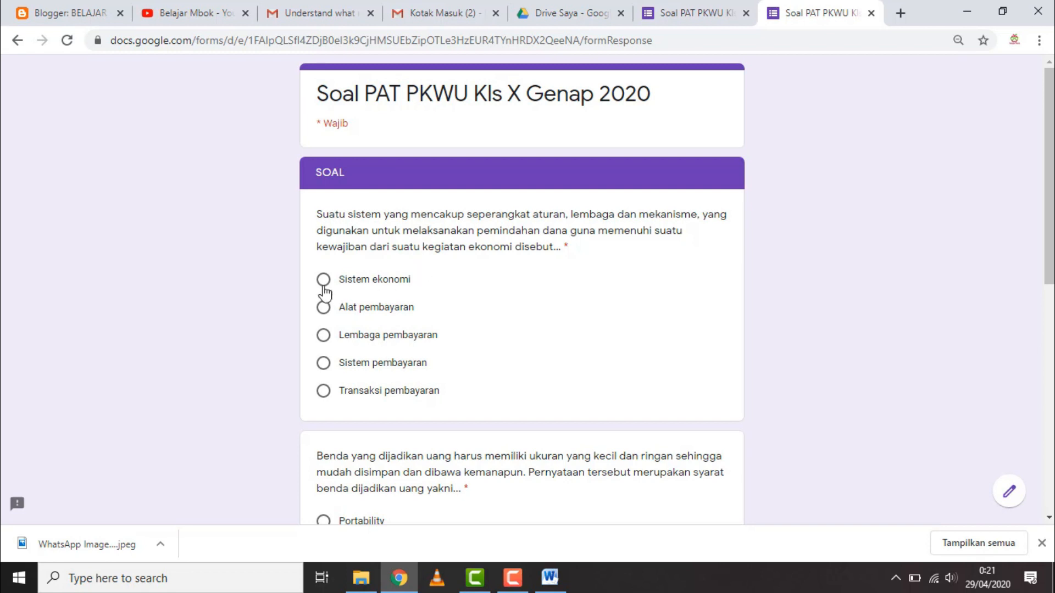
{"action": "scroll", "coordinate": [354, 443], "scroll_direction": "down", "scroll_amount": 3}
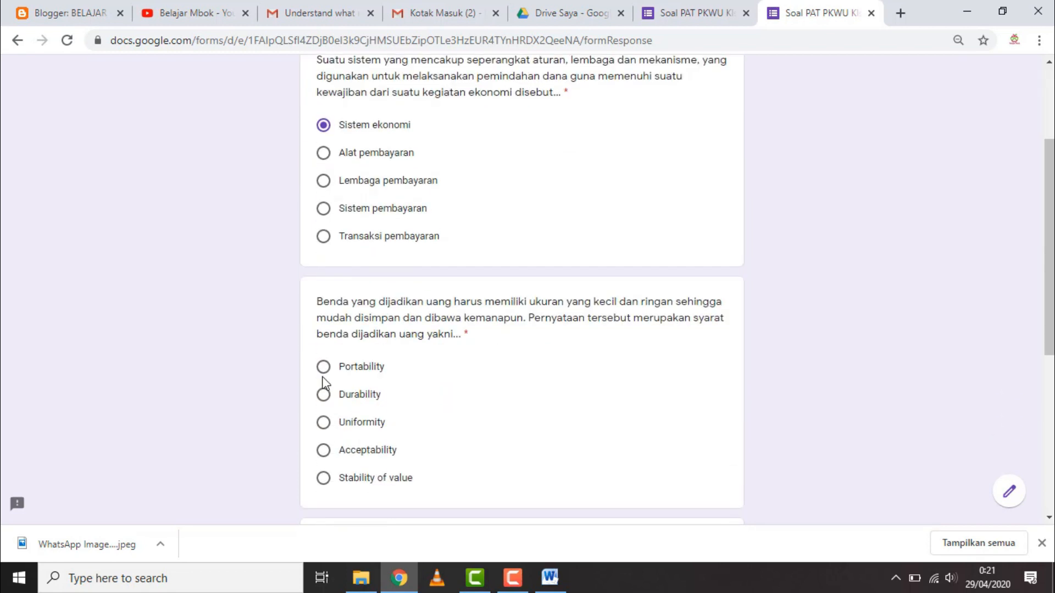
{"action": "left_click", "coordinate": [330, 368]}
{"action": "scroll", "coordinate": [527, 384], "scroll_direction": "down", "scroll_amount": 4}
{"action": "left_click", "coordinate": [324, 428]}
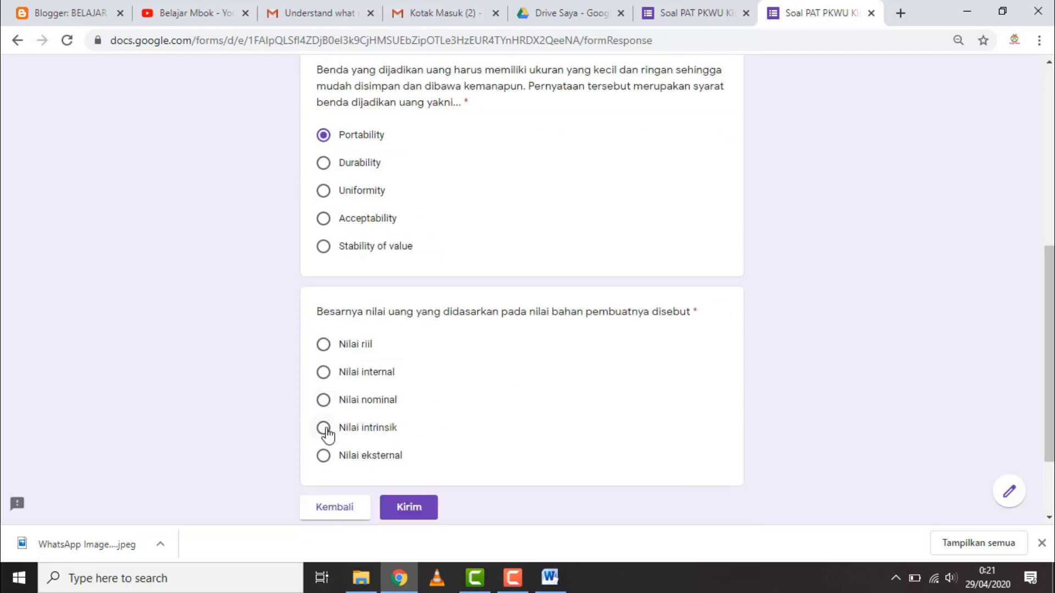
{"action": "left_click", "coordinate": [417, 513]}
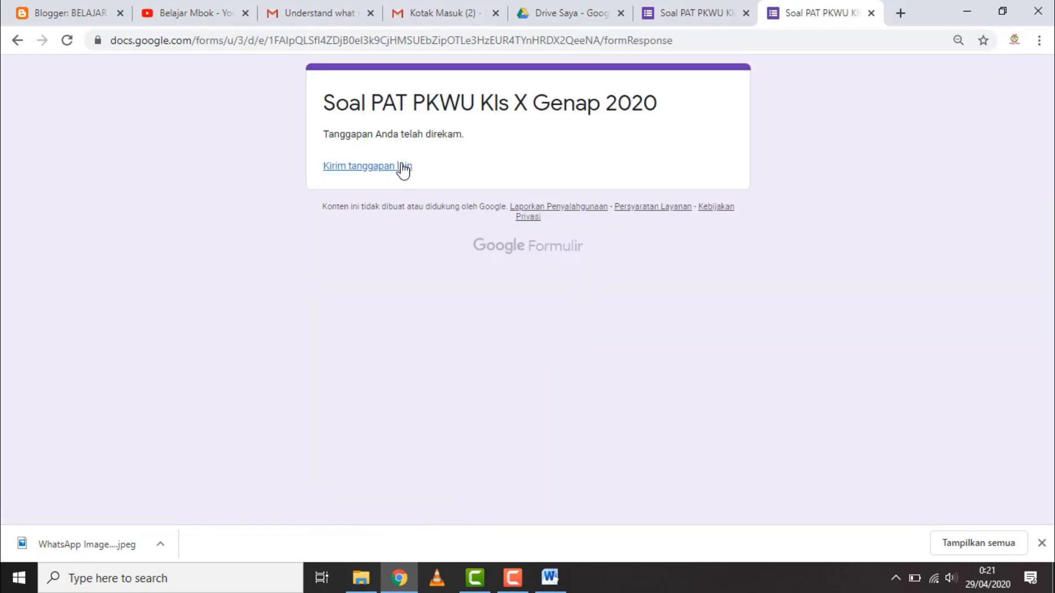
Close the sharing dialog and review the Respons summary: 2 responses, both 10 of 30 points
{"action": "left_click", "coordinate": [692, 15]}
{"action": "left_click", "coordinate": [703, 108]}
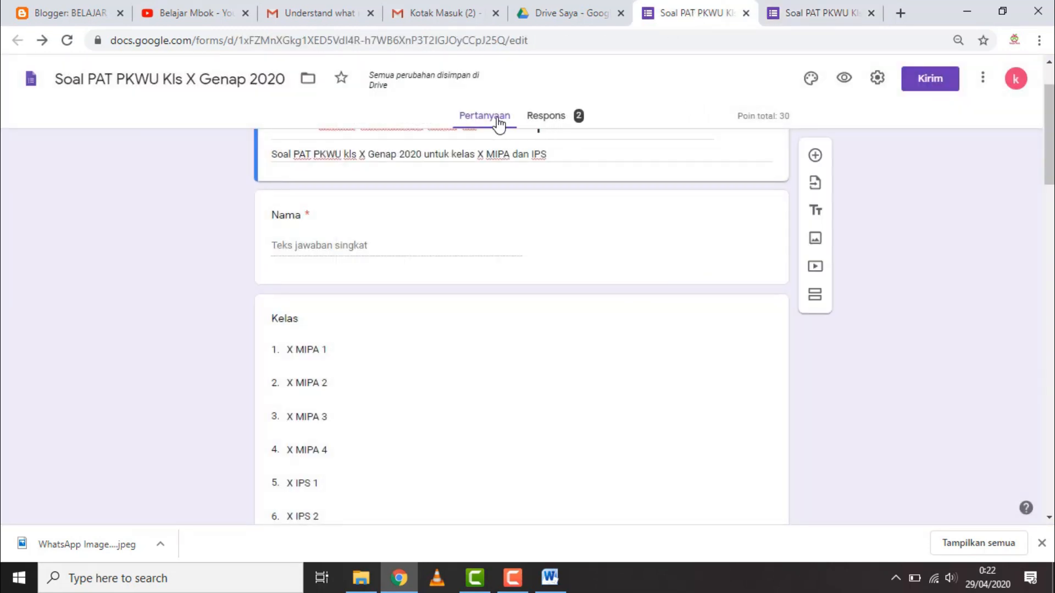
{"action": "left_click", "coordinate": [557, 118]}
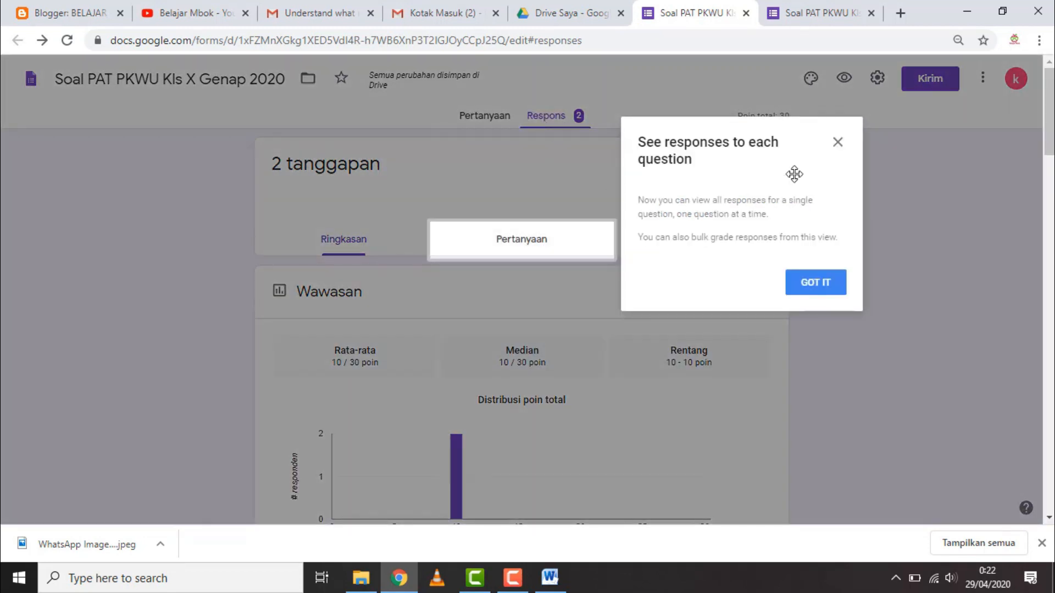
{"action": "left_click", "coordinate": [838, 143]}
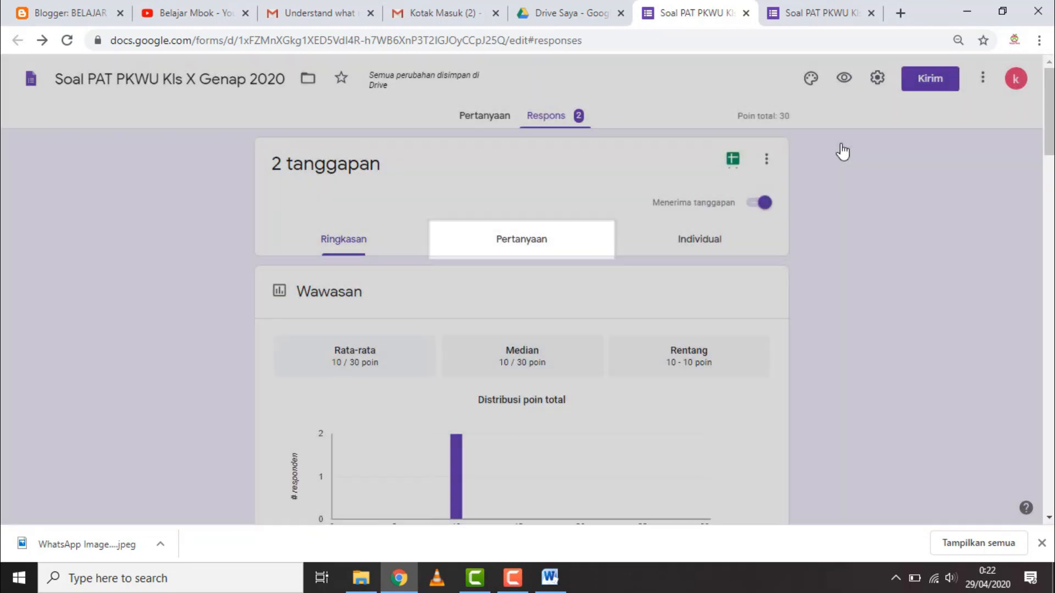
{"action": "scroll", "coordinate": [648, 298], "scroll_direction": "down", "scroll_amount": 3}
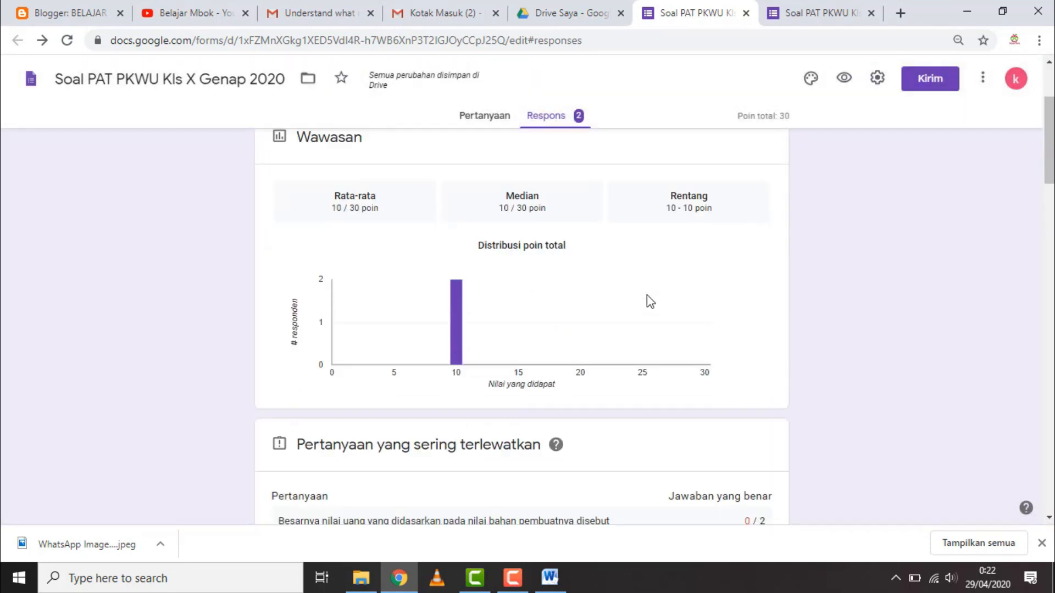
{"action": "scroll", "coordinate": [649, 301], "scroll_direction": "down", "scroll_amount": 3}
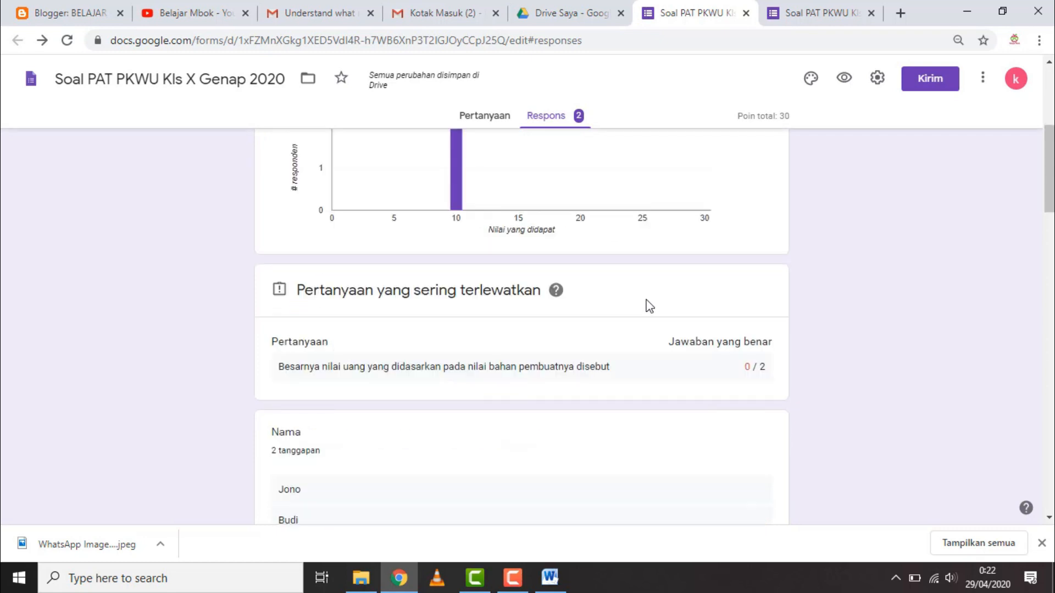
{"action": "scroll", "coordinate": [649, 306], "scroll_direction": "down", "scroll_amount": 6}
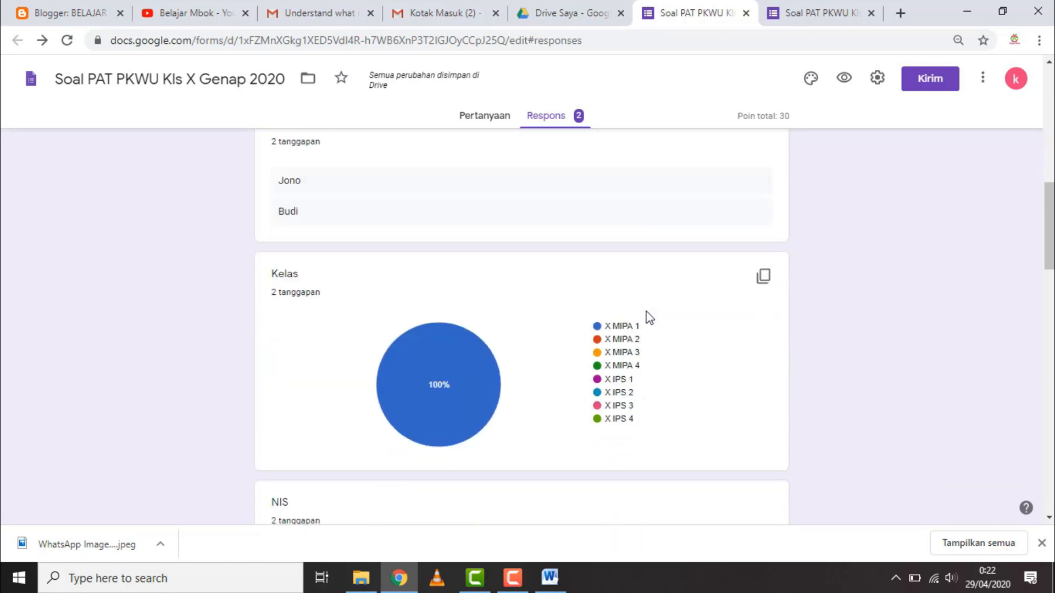
{"action": "scroll", "coordinate": [649, 318], "scroll_direction": "down", "scroll_amount": 3}
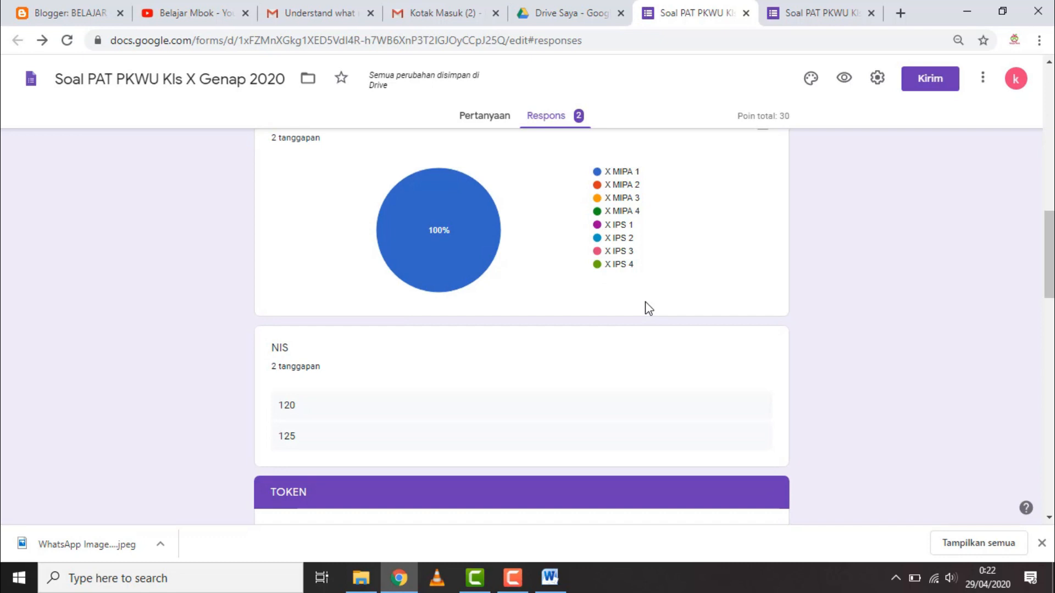
{"action": "scroll", "coordinate": [650, 308], "scroll_direction": "down", "scroll_amount": 5}
{"action": "scroll", "coordinate": [642, 308], "scroll_direction": "up", "scroll_amount": 3}
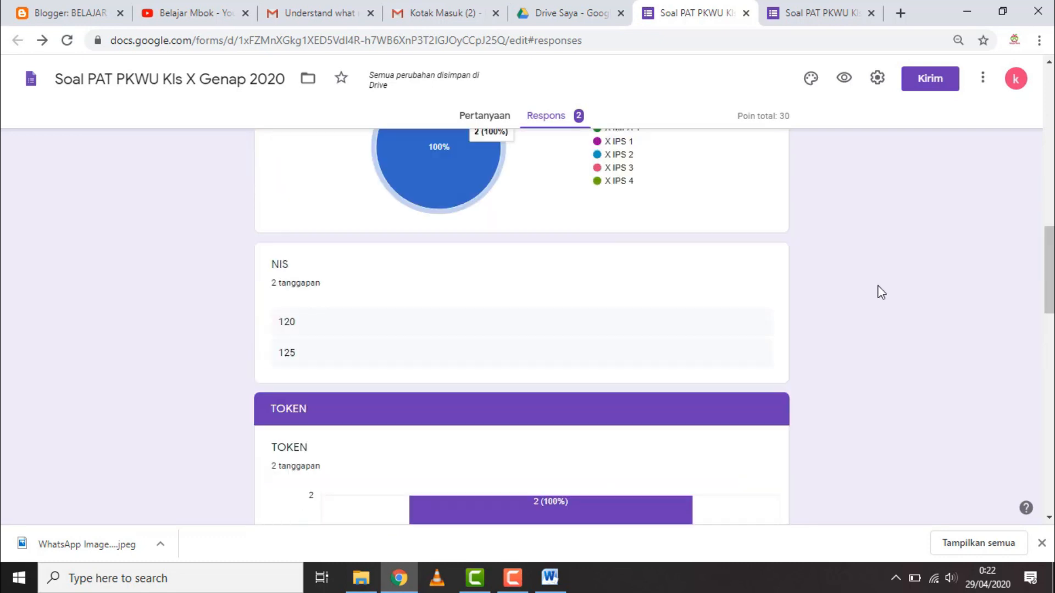
{"action": "scroll", "coordinate": [879, 291], "scroll_direction": "up", "scroll_amount": 15}
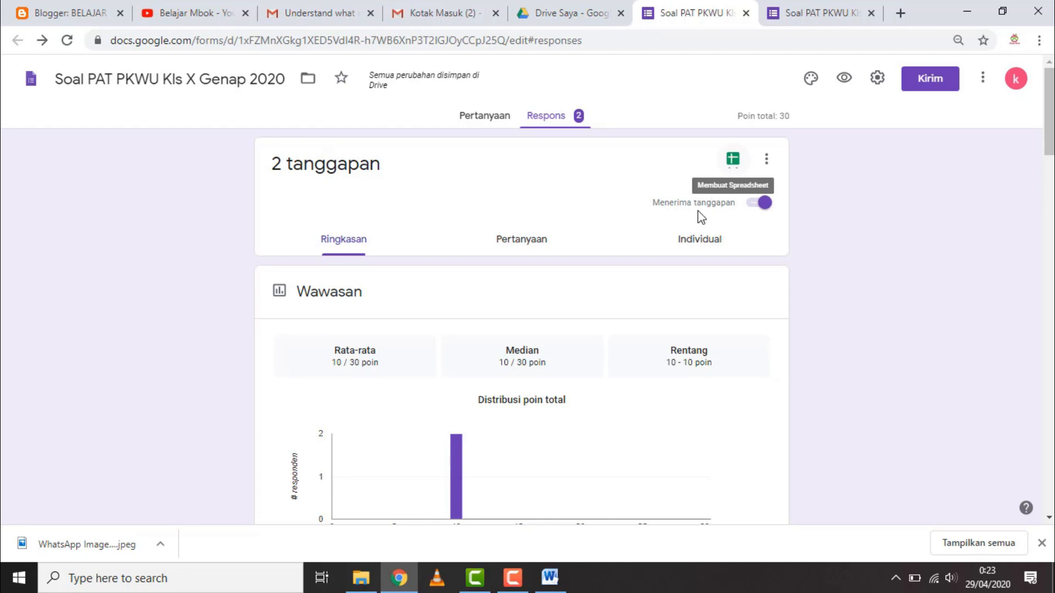
Create a new linked spreadsheet 'Soal PAT PKWU Kls X Genap 2020 (Respons)' for the responses
{"action": "left_click", "coordinate": [732, 159]}
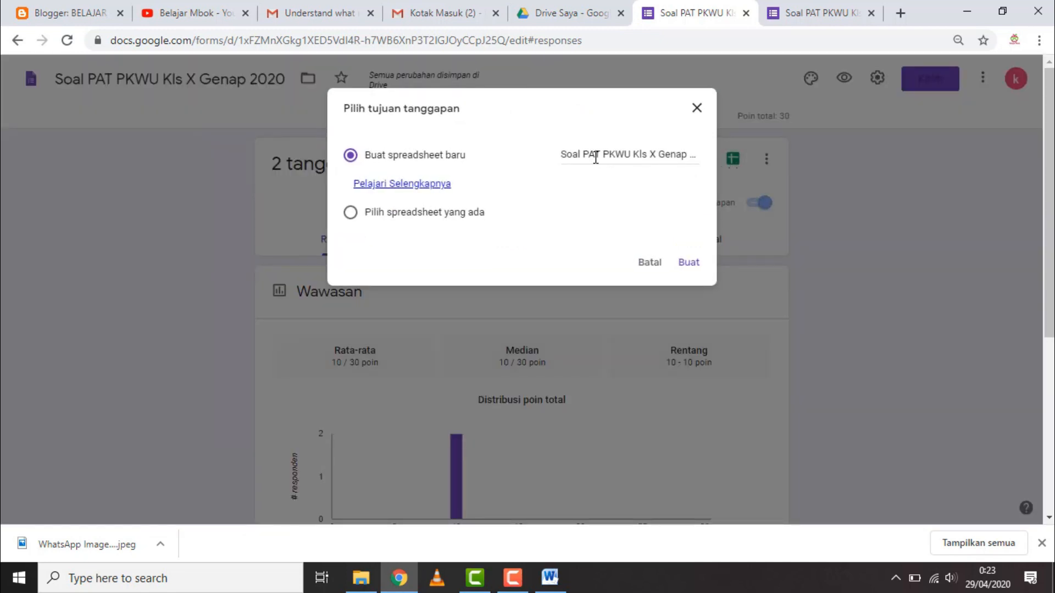
{"action": "left_click", "coordinate": [687, 265]}
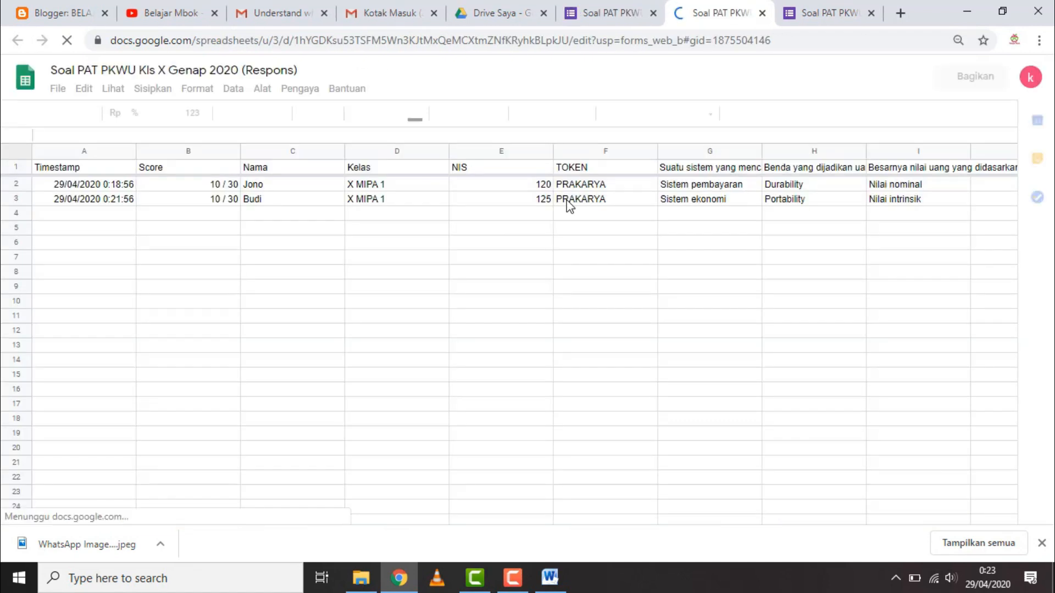
Check both 10 / 30 scores and the X MIPA 1 class values, then open the File menu
{"action": "left_click", "coordinate": [227, 187]}
{"action": "left_click", "coordinate": [188, 203]}
{"action": "left_click", "coordinate": [187, 188]}
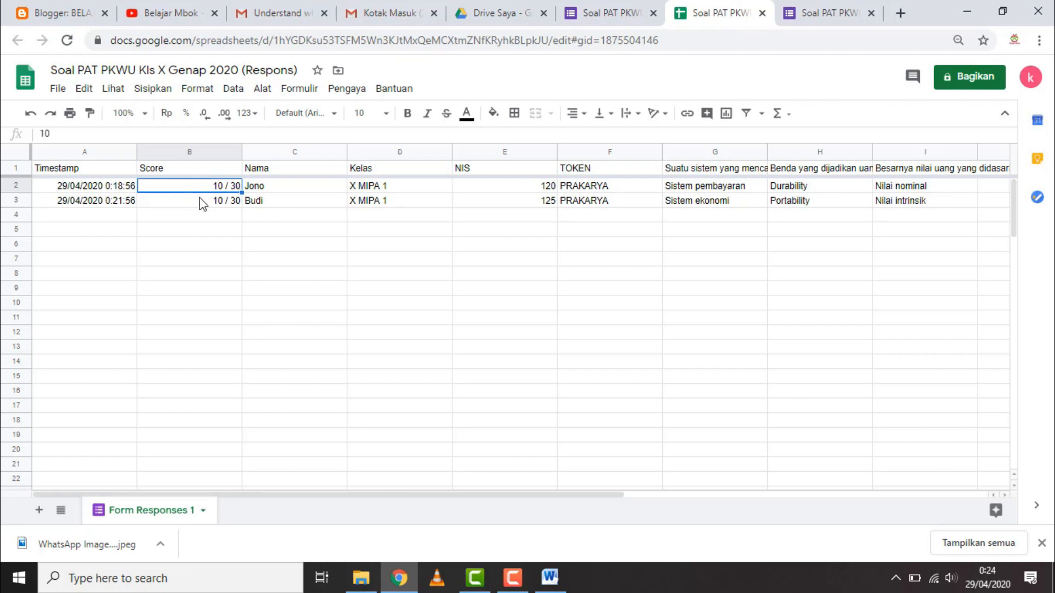
{"action": "left_click", "coordinate": [202, 204]}
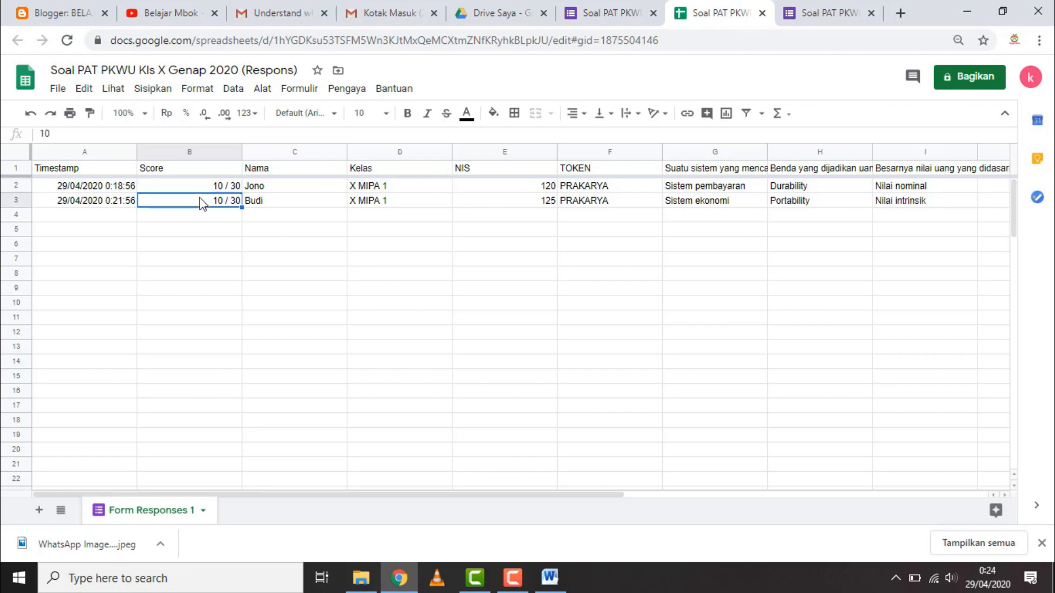
{"action": "left_click", "coordinate": [194, 185]}
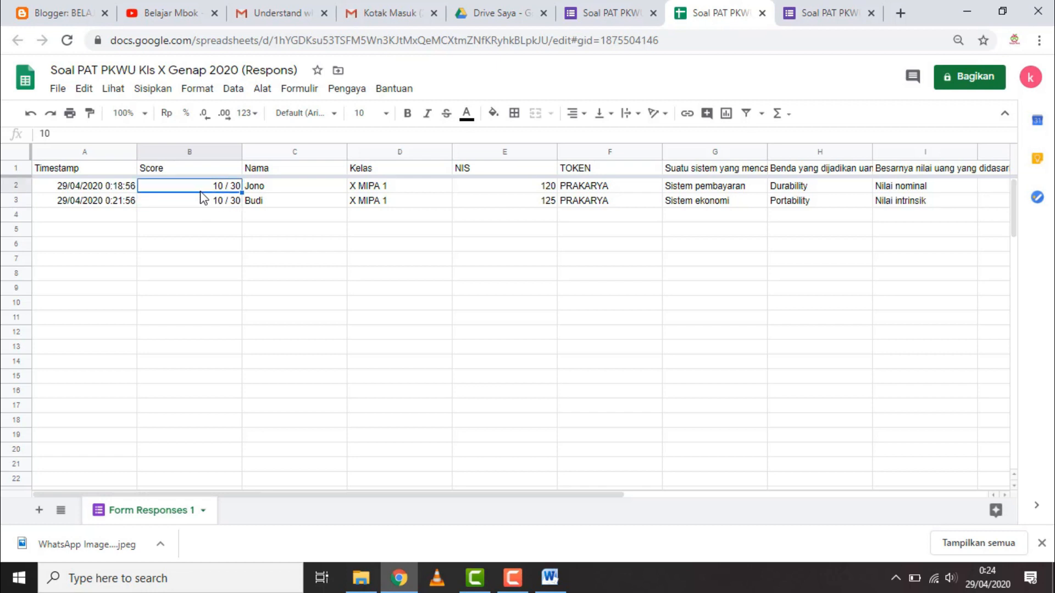
{"action": "left_click", "coordinate": [221, 206]}
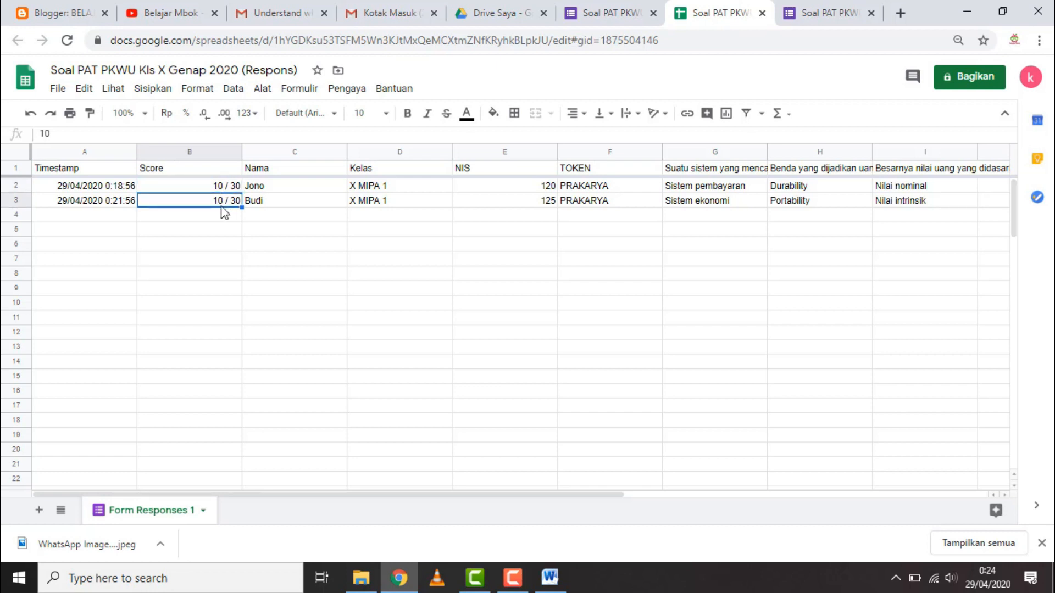
{"action": "left_click", "coordinate": [379, 217]}
{"action": "left_click", "coordinate": [403, 199]}
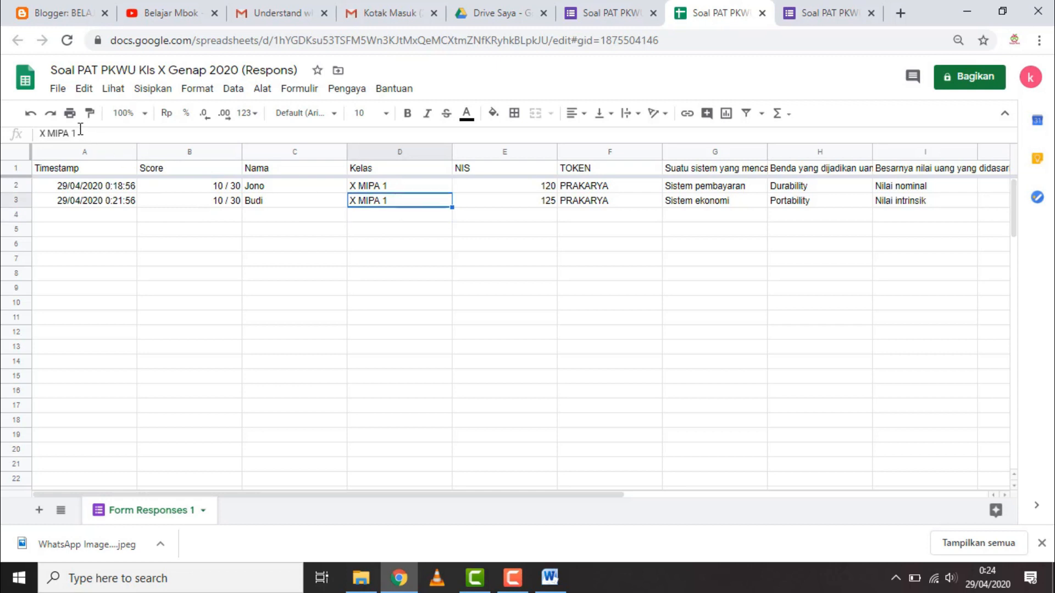
{"action": "left_click", "coordinate": [59, 89]}
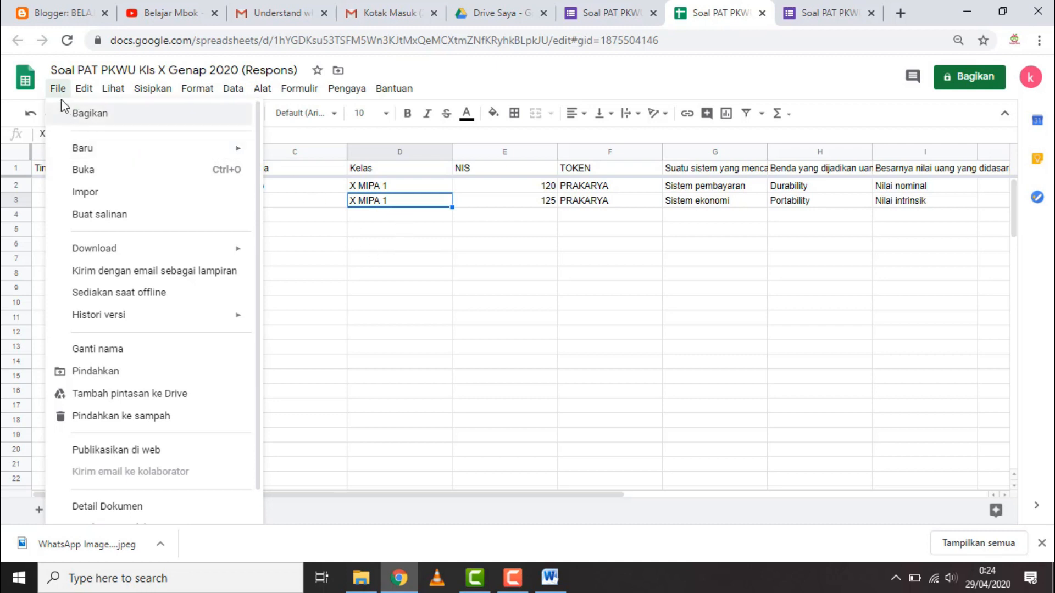
Download the sheet as Microsoft Excel (.xlsx) and open the downloaded workbook
{"action": "mouse_move", "coordinate": [160, 252]}
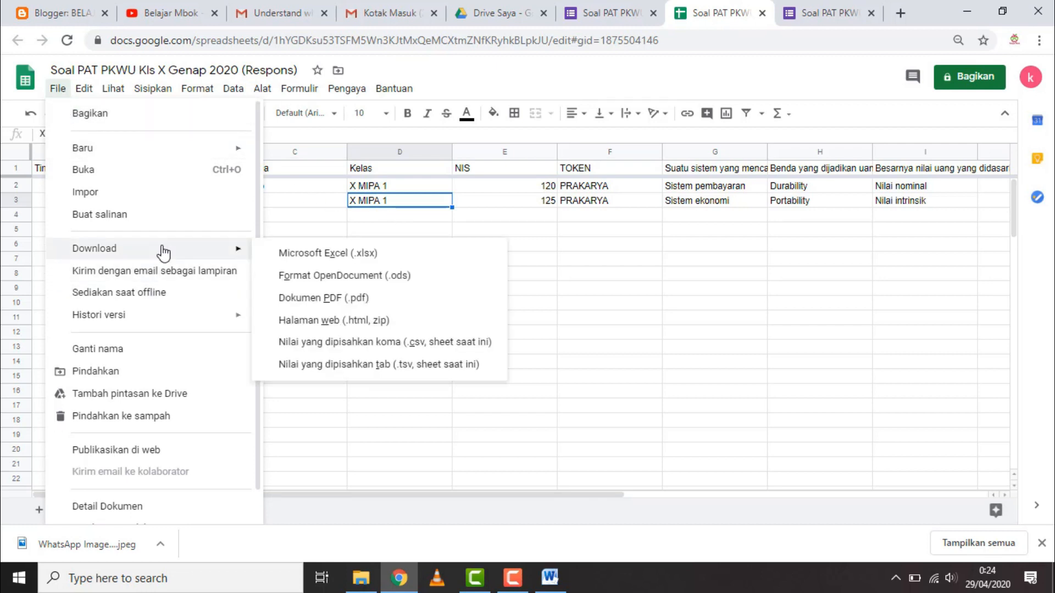
{"action": "left_click", "coordinate": [296, 256]}
{"action": "left_click", "coordinate": [118, 548]}
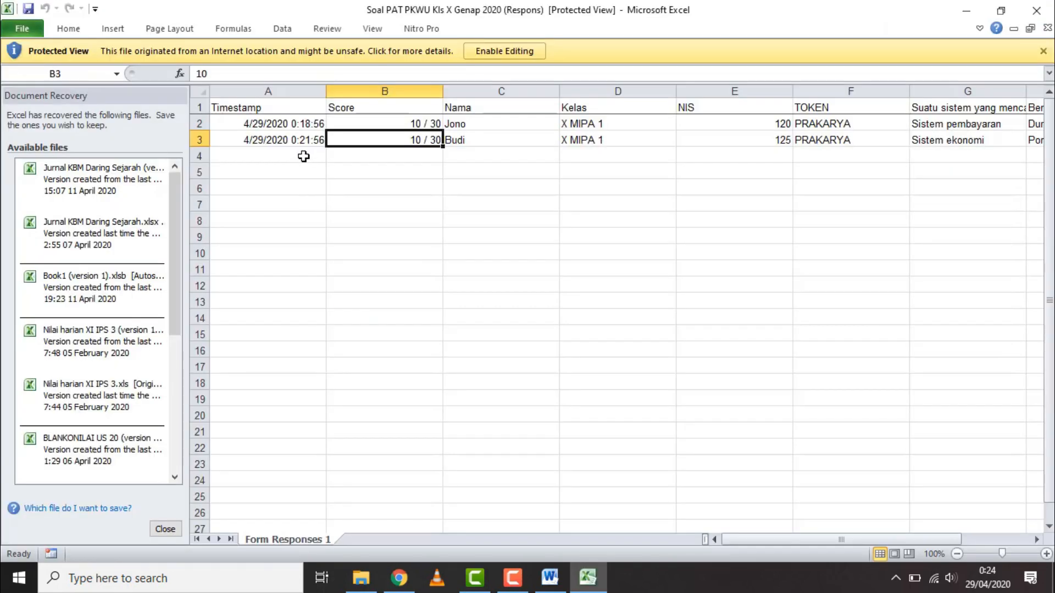
Enable editing in Excel, defer the recovered files, and switch back to the Google Forms editor
{"action": "left_click", "coordinate": [510, 49]}
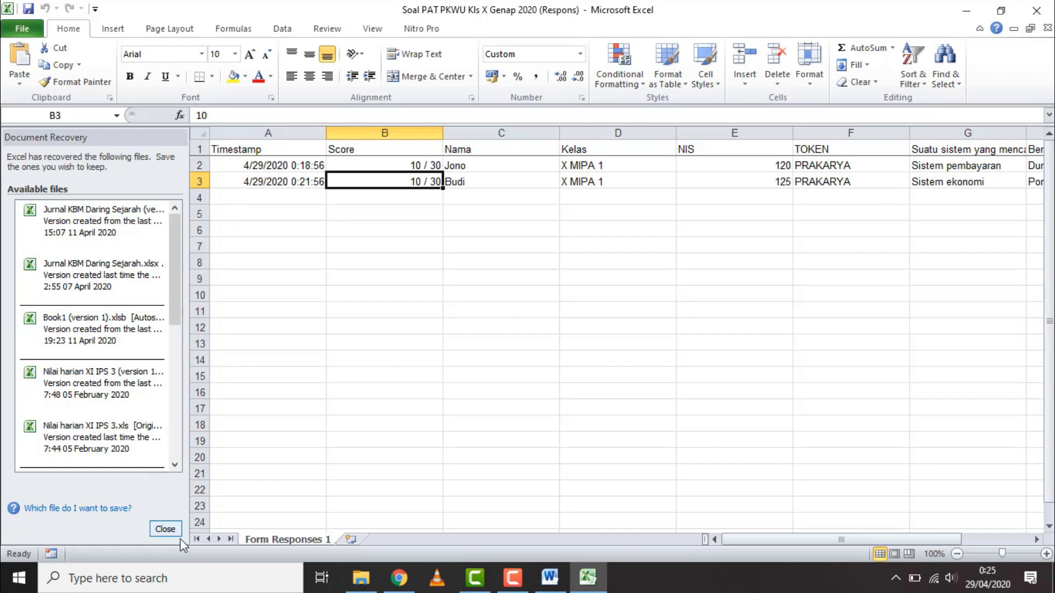
{"action": "left_click", "coordinate": [165, 528]}
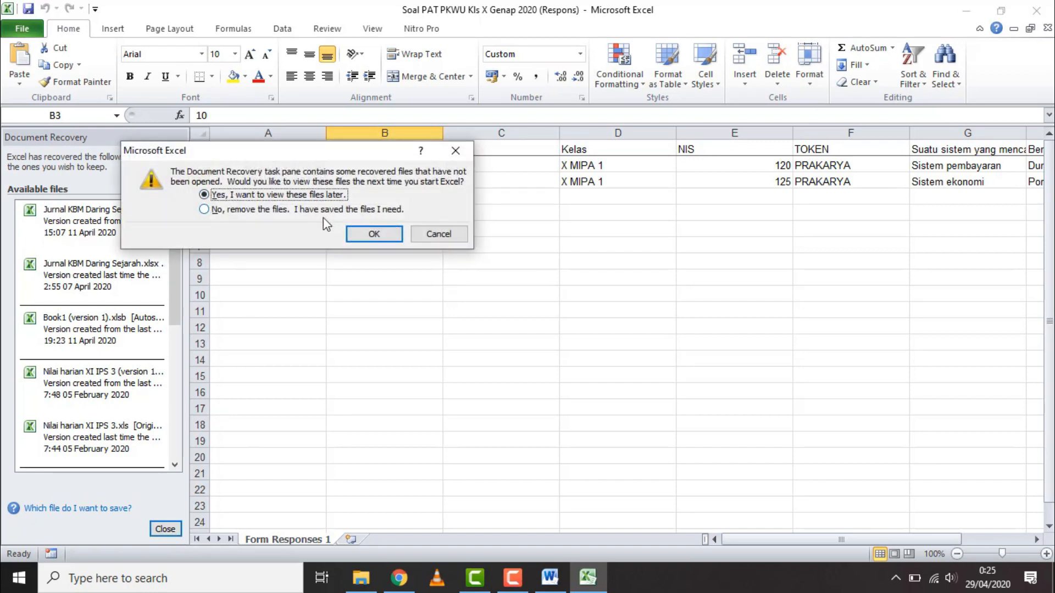
{"action": "left_click", "coordinate": [374, 234]}
{"action": "left_click", "coordinate": [309, 243]}
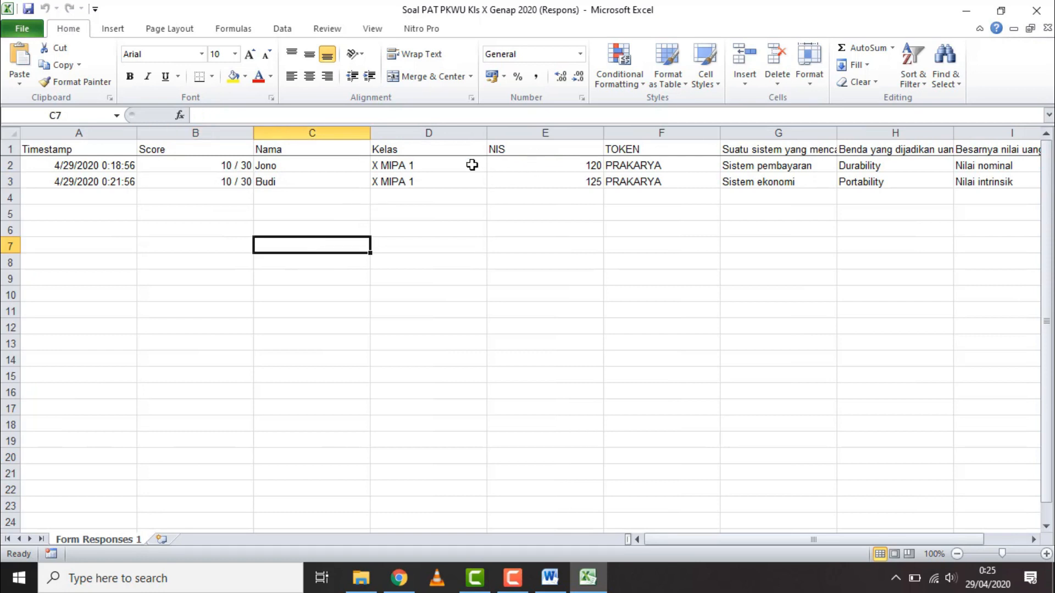
{"action": "left_click", "coordinate": [449, 165]}
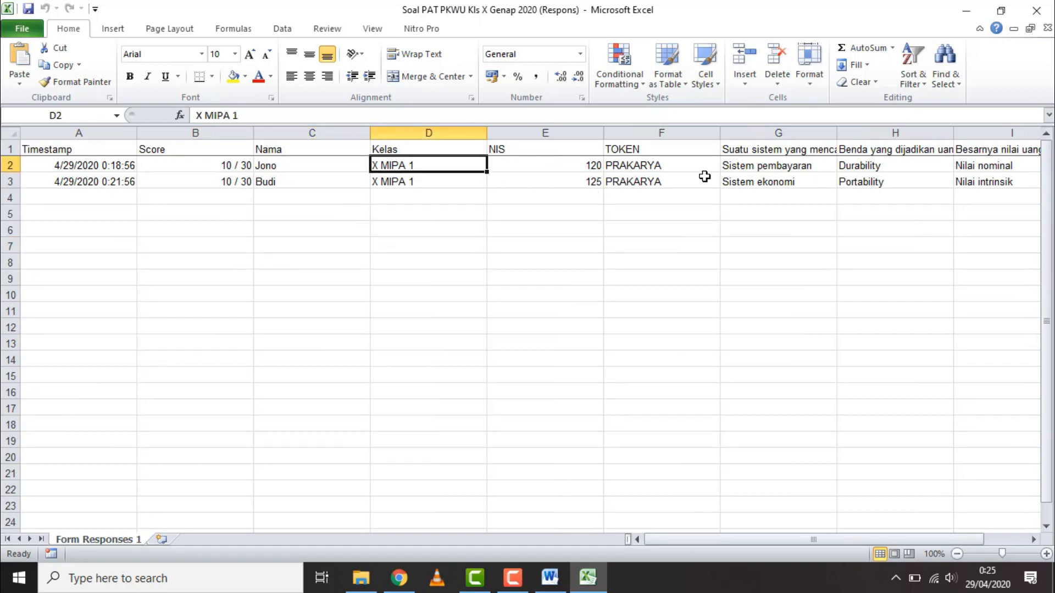
{"action": "key", "text": "alt+Tab"}
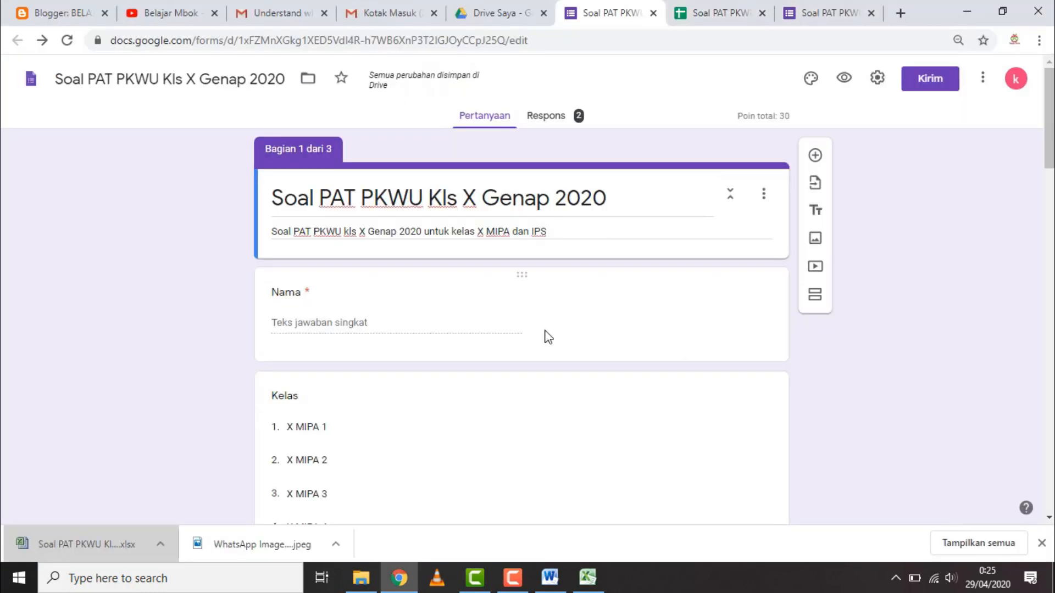